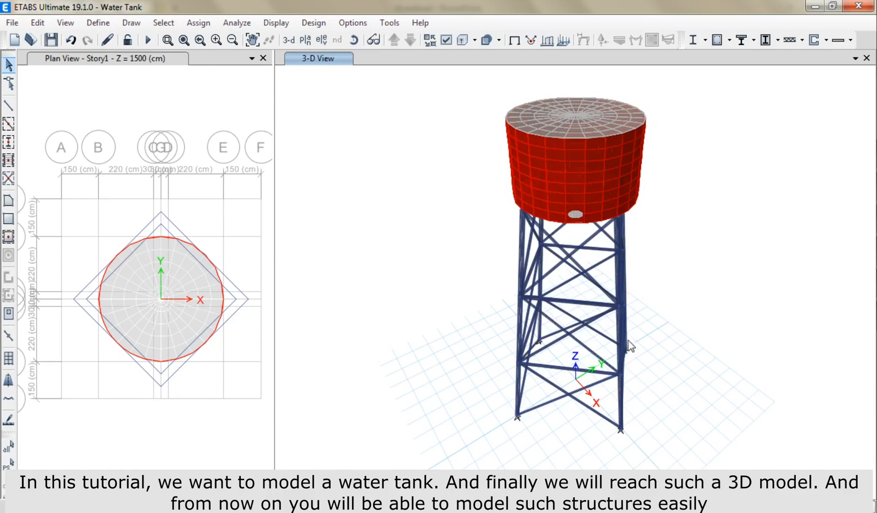
middle_click_drag(630, 345, 677, 187, "shift")
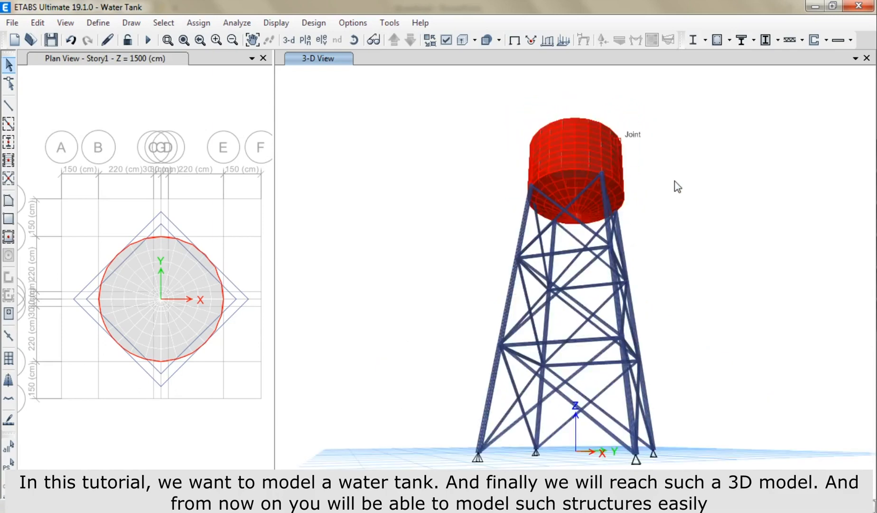
middle_click_drag(763, 260, 611, 198, "shift")
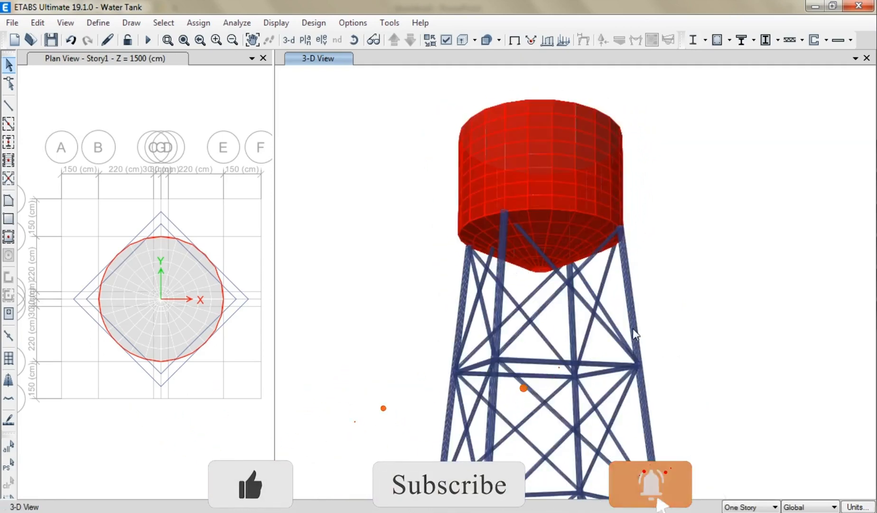
middle_click_drag(634, 334, 437, 319, "shift")
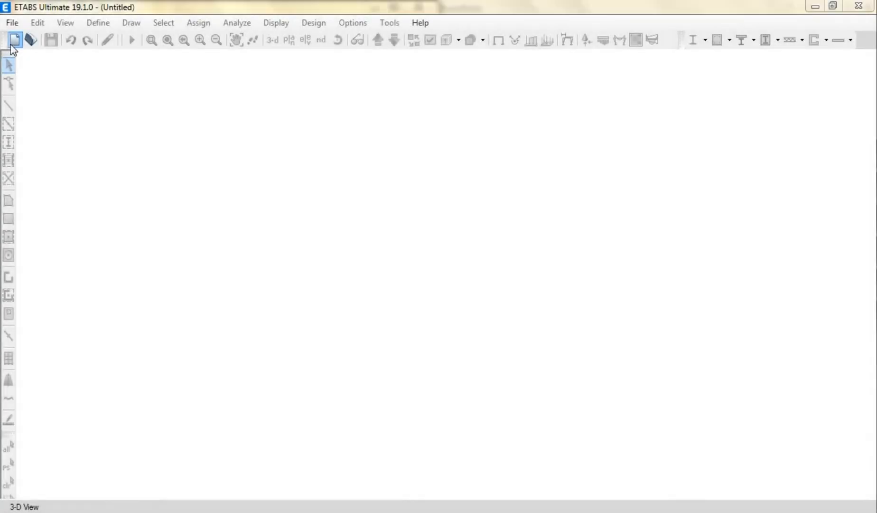
Create a new model from the saved user default settings using the Grid Only template.
left_click(11, 44)
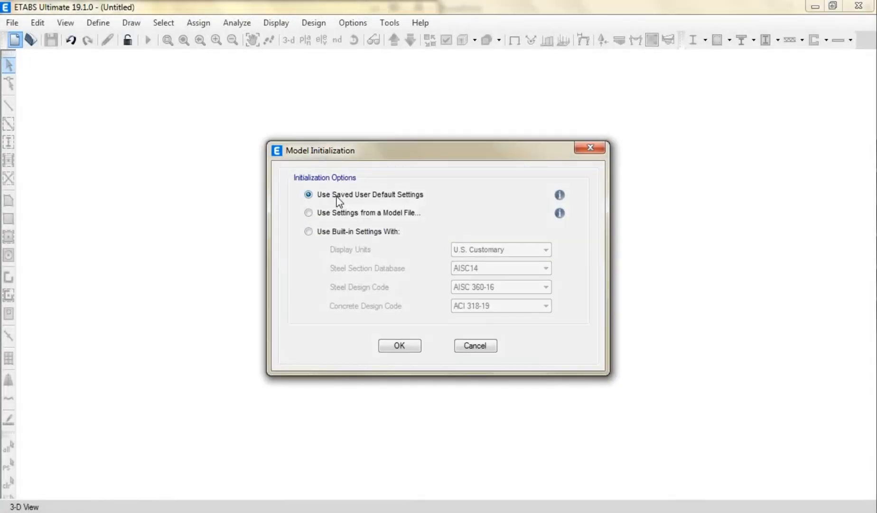
left_click(400, 346)
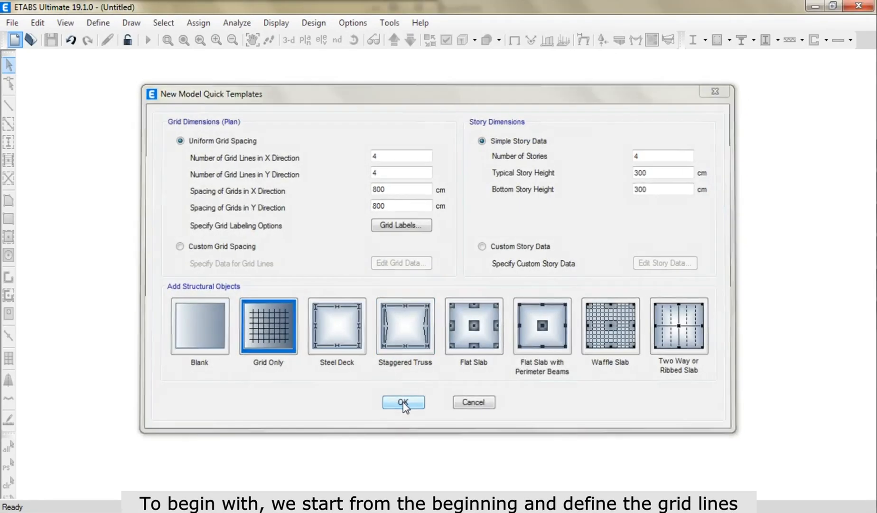
left_click(402, 403)
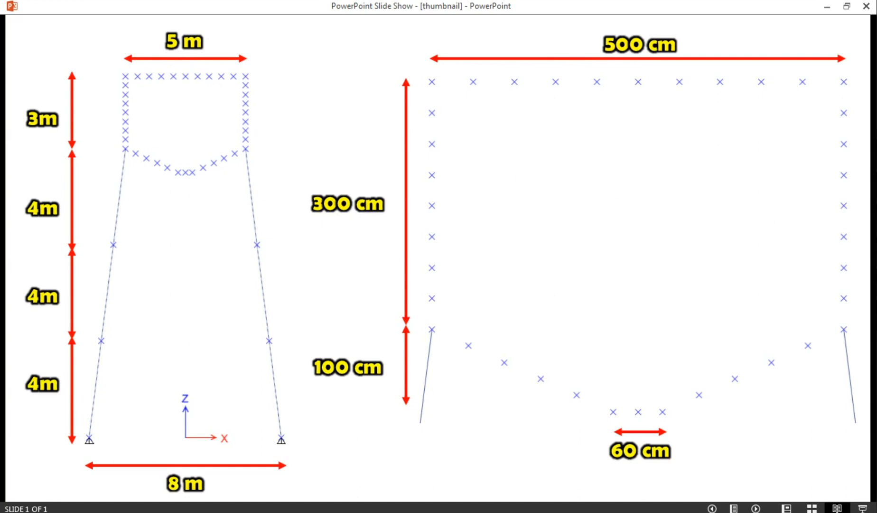
Switch to ETABS and add three more X grid lines to grid system G1.
key("alt+Tab")
right_click(270, 194)
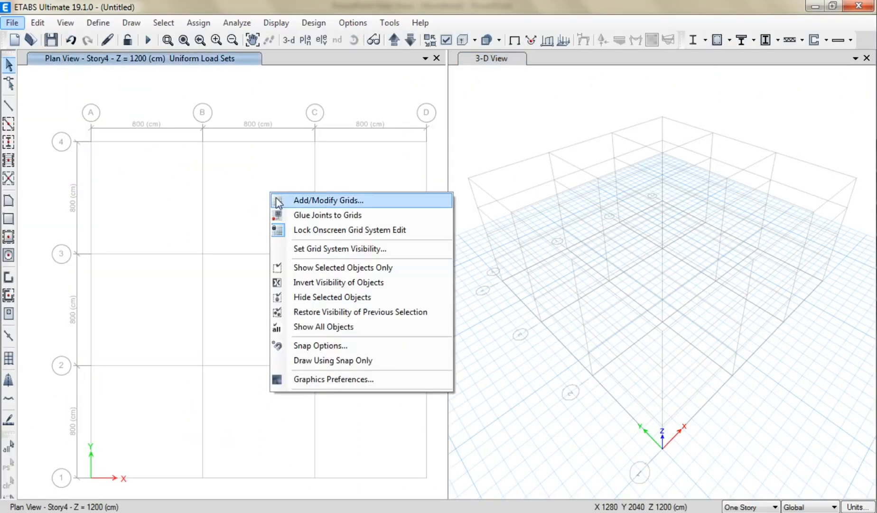
left_click(278, 202)
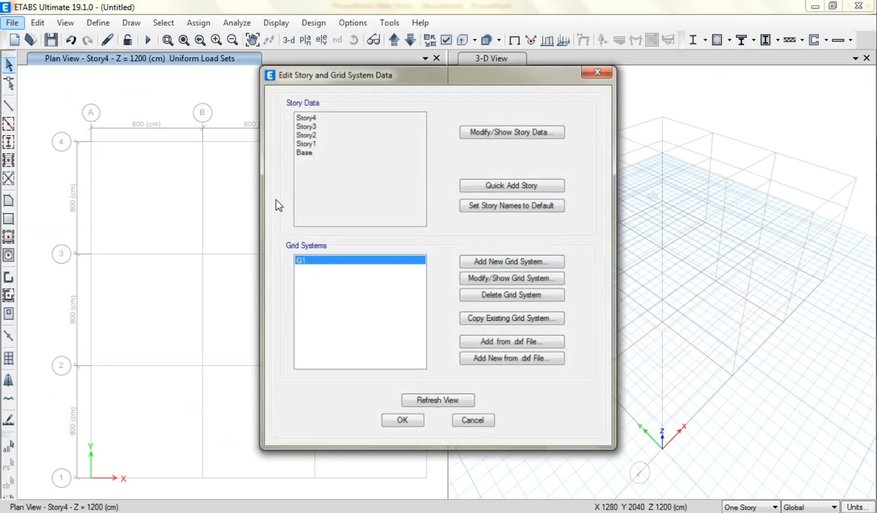
left_click(489, 279)
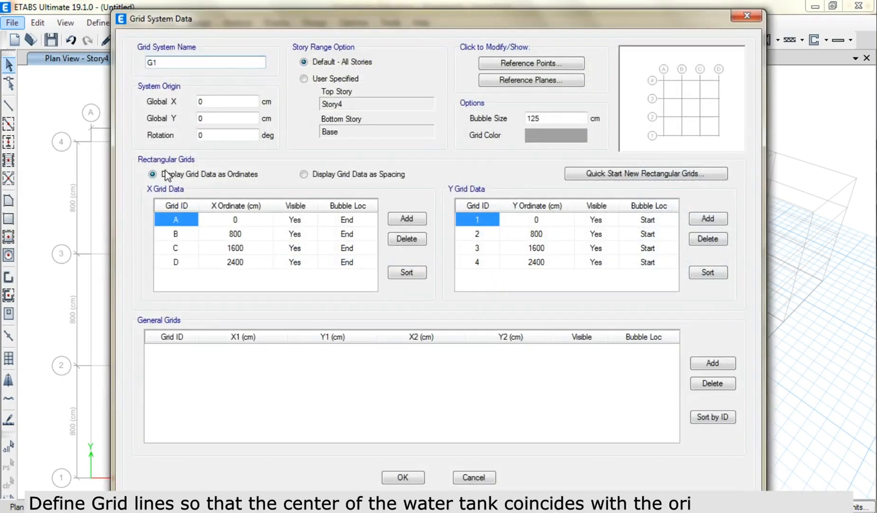
left_click(407, 220)
left_click(407, 220)
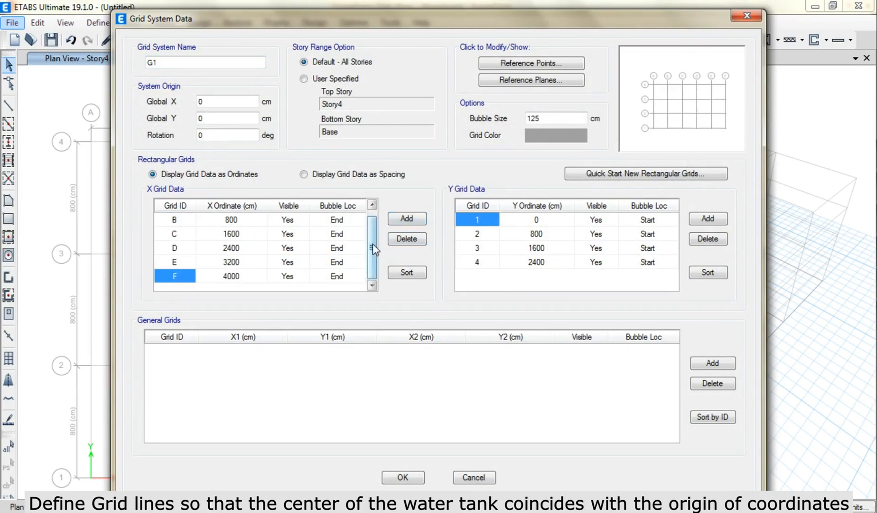
mouse_move(373, 243)
left_mouse_down()
mouse_move(371, 233)
mouse_move(373, 251)
left_mouse_up()
left_click(407, 219)
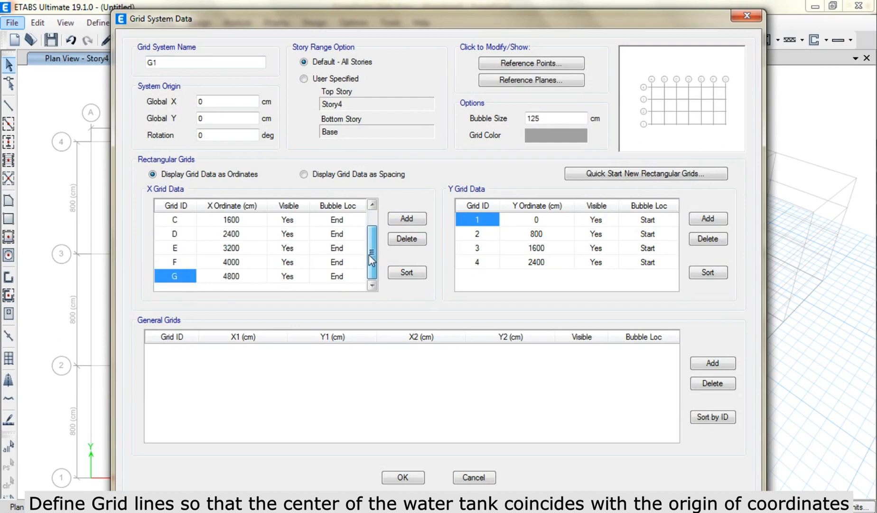
Set the X ordinates of grid lines D, E, F and G to 0, 30, 250 and 400 cm.
left_click(248, 236)
type("0")
key("Return")
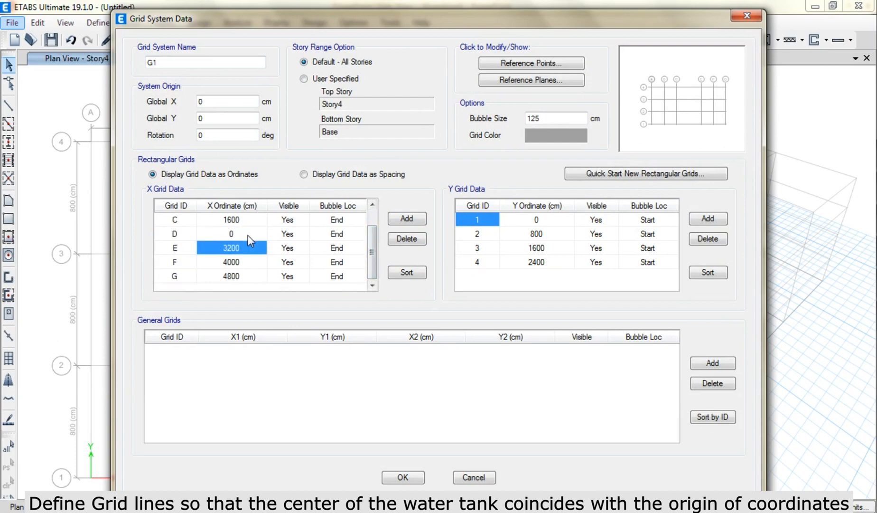
type("30")
key("Return")
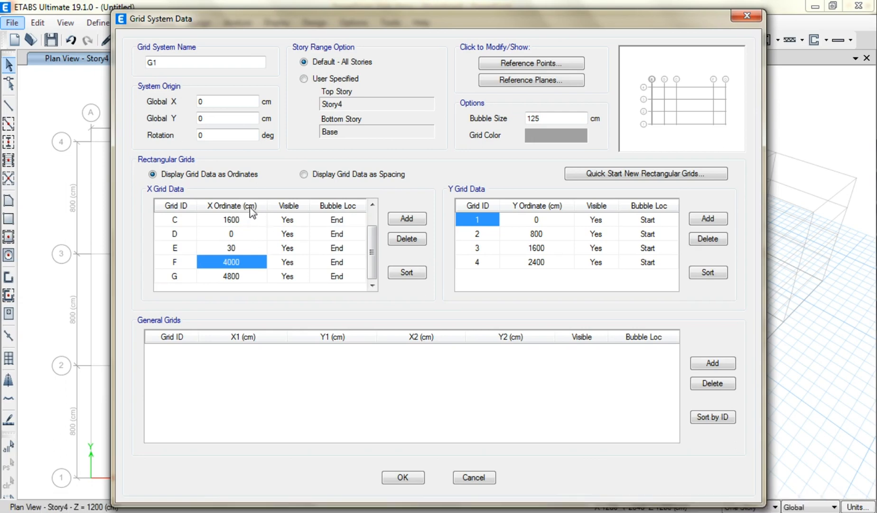
type("250")
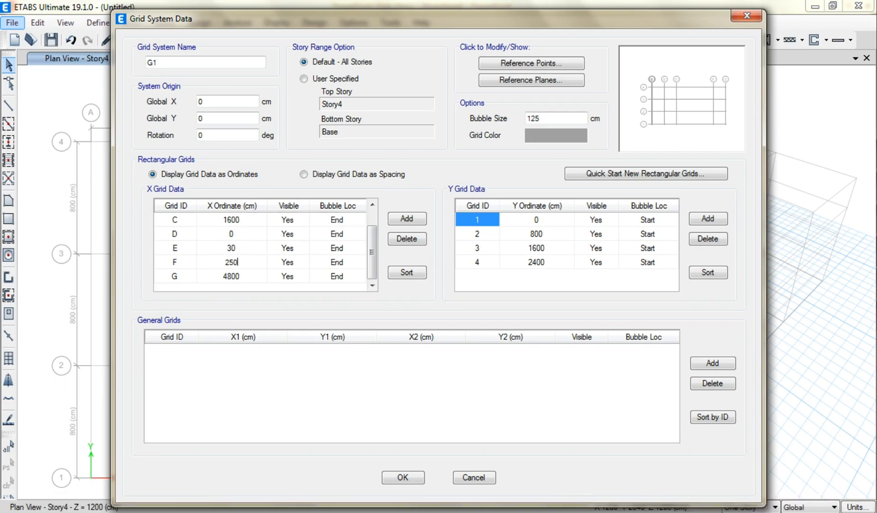
key("Return")
type("400")
key("Return")
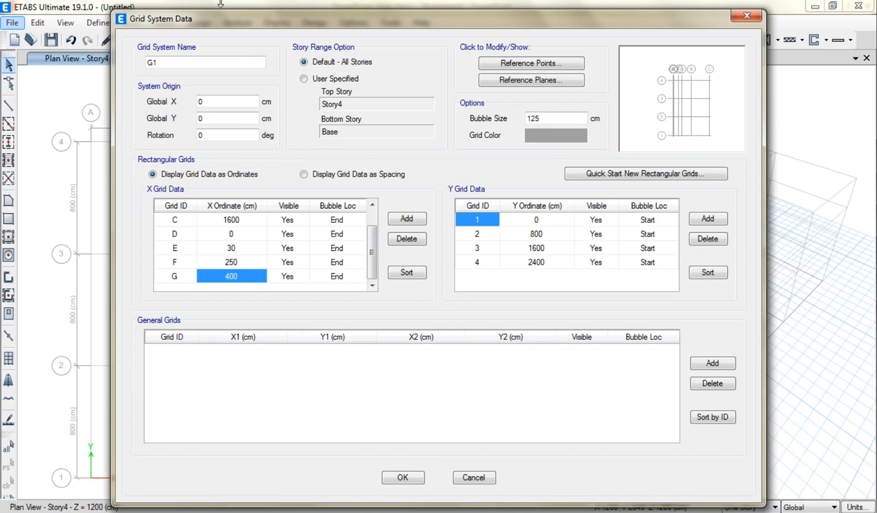
Set the X ordinates of grid lines A, B and C to -400, -250 and -30 cm.
scroll(230, 223, "up", 1)
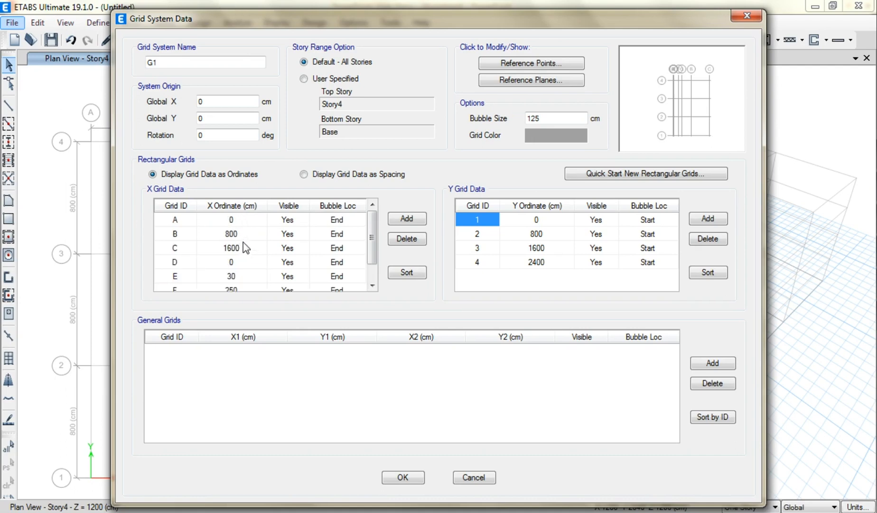
left_click(241, 220)
type("-400")
key("Return")
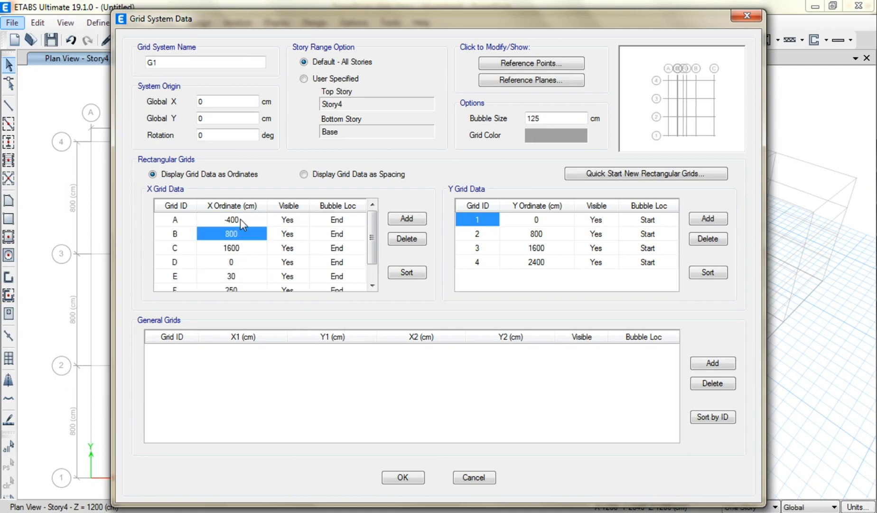
type("-250")
key("Return")
type("-3")
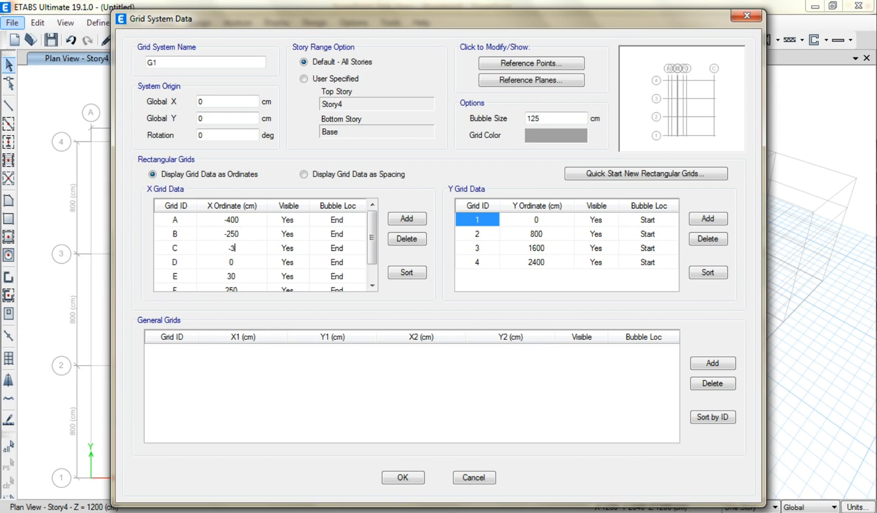
type("0")
key("Return")
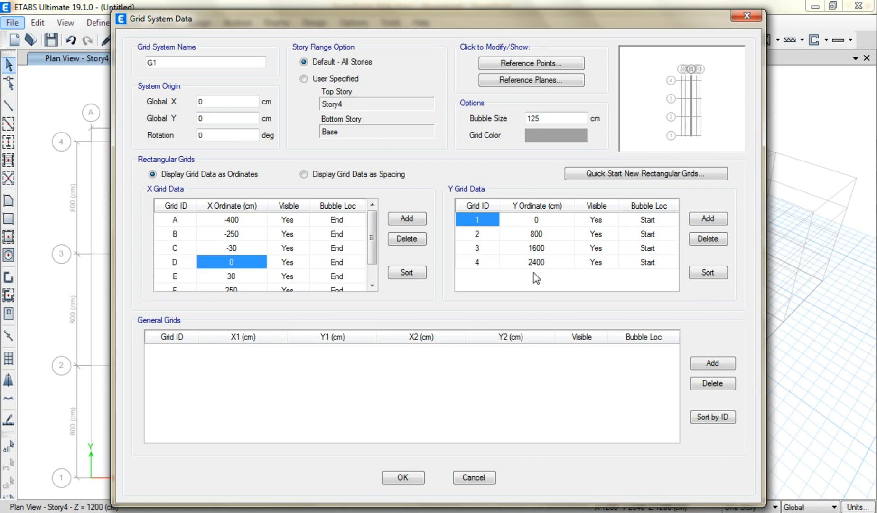
Add three more Y grid lines and set the Y ordinate of grid line 4 to 0 cm.
left_click(706, 219)
left_click(706, 220)
left_click(706, 219)
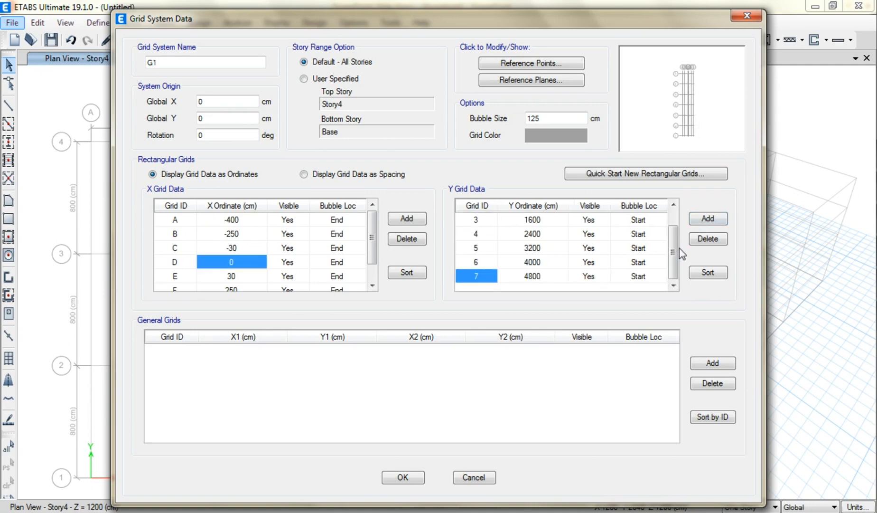
left_click_drag(674, 250, 677, 231)
left_click(548, 262)
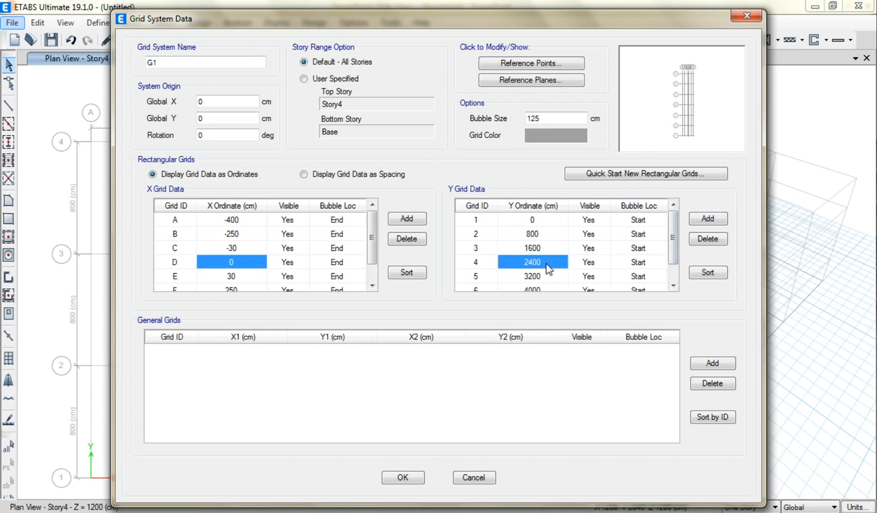
type("0")
Set the Y ordinates of grid lines 1, 2 and 3 to -400, -250 and -30 cm.
left_click(547, 220)
type("-400")
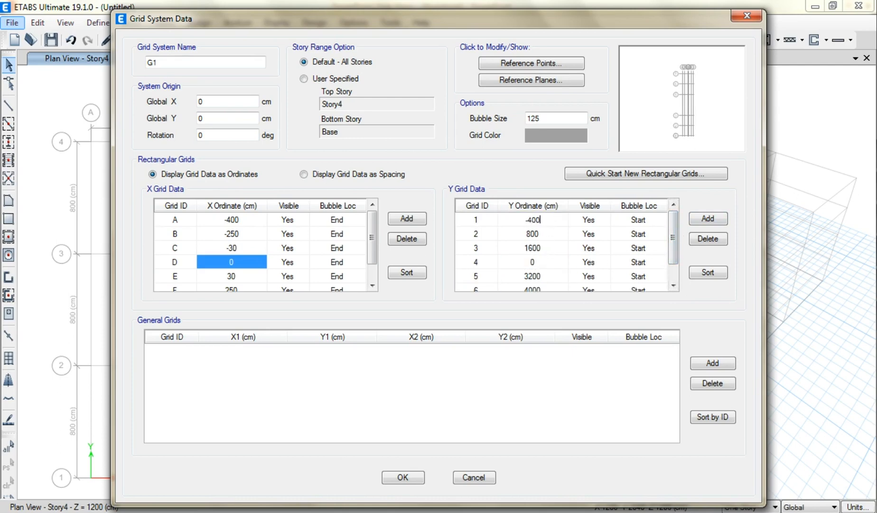
key("Return")
type("-250")
key("Return")
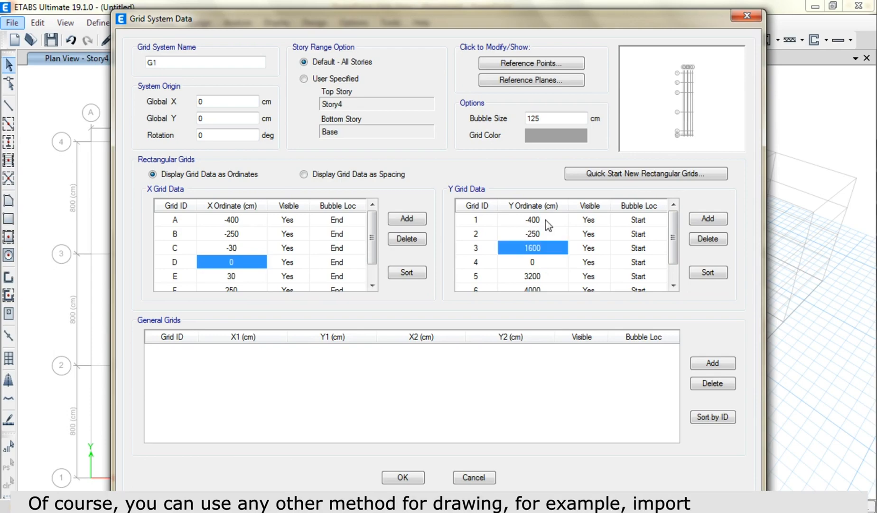
type("-30")
key("Return")
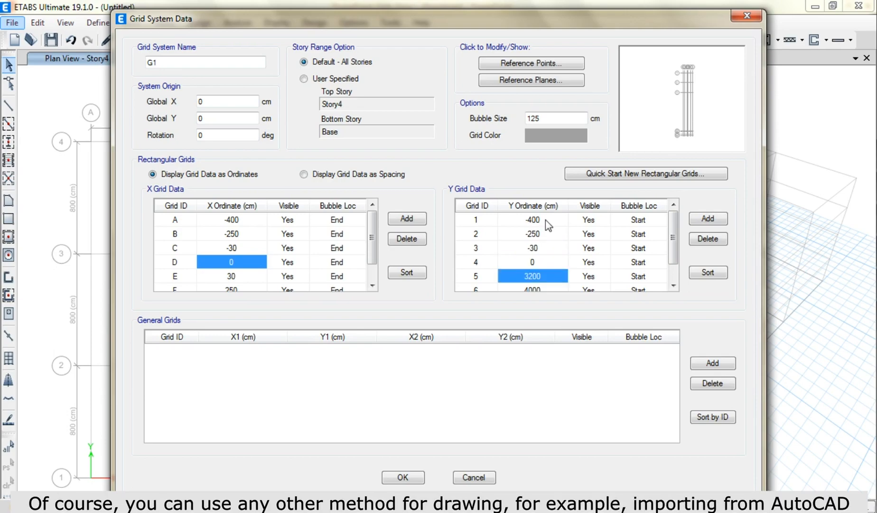
key("Escape")
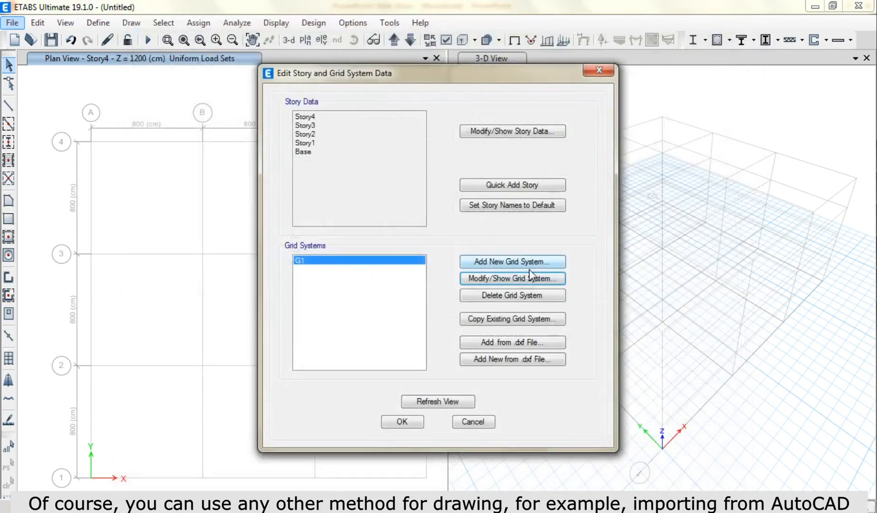
Reopen grid system G1 and set the Y ordinates of grid lines 5, 6 and 7 to 30, 250 and 400 cm.
left_click(531, 277)
left_click(532, 275)
type("30")
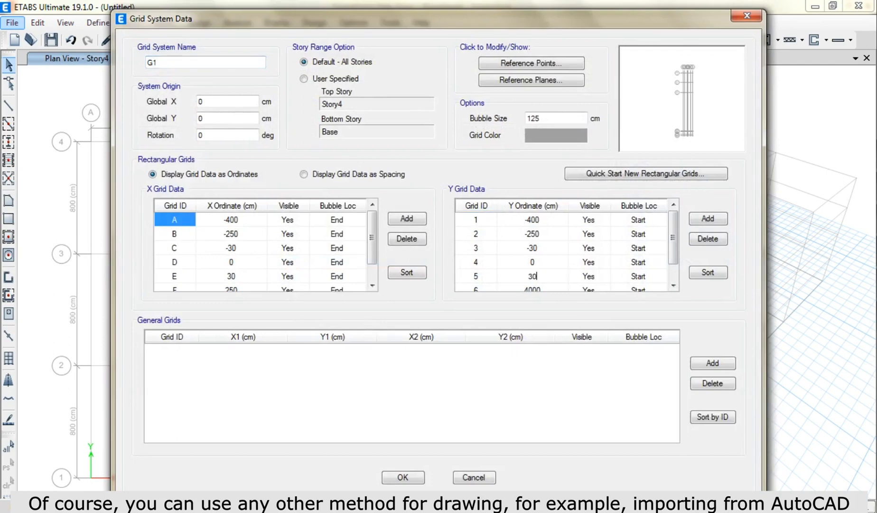
key("Return")
type("250")
key("Return")
type("400")
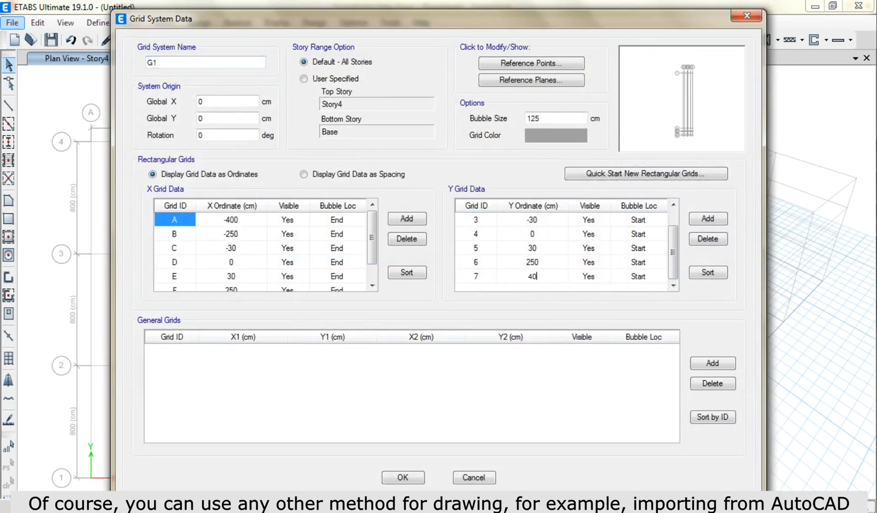
key("Return")
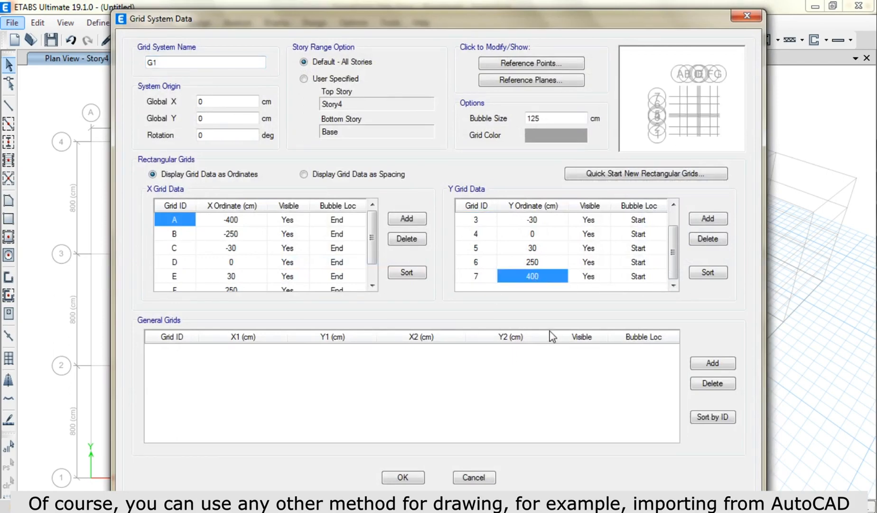
Add a horizontal reference plane to the grid system at Z ordinate 400 cm.
left_click(543, 80)
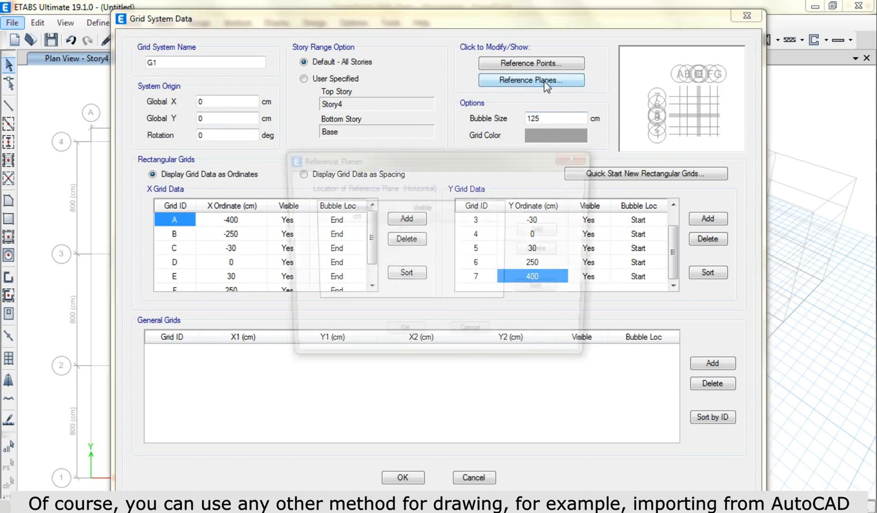
left_click(544, 230)
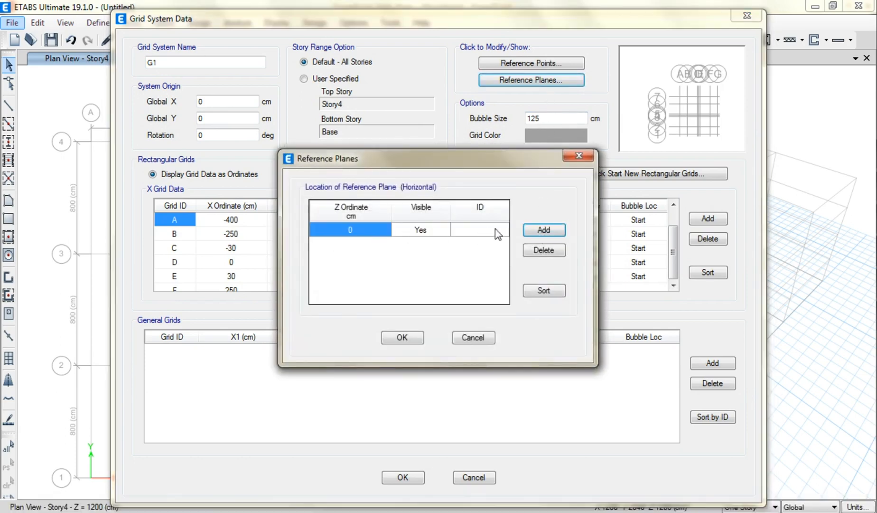
left_click(364, 230)
type("400")
key("Return")
Add two more horizontal reference planes at Z ordinates 800 and 1100 cm.
left_click(544, 230)
left_click(544, 229)
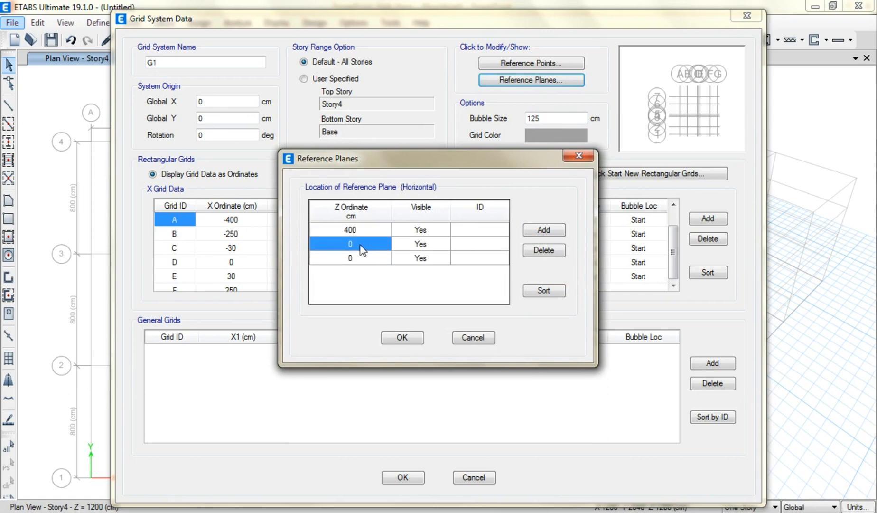
left_click(361, 244)
type("800")
key("Return")
type("110")
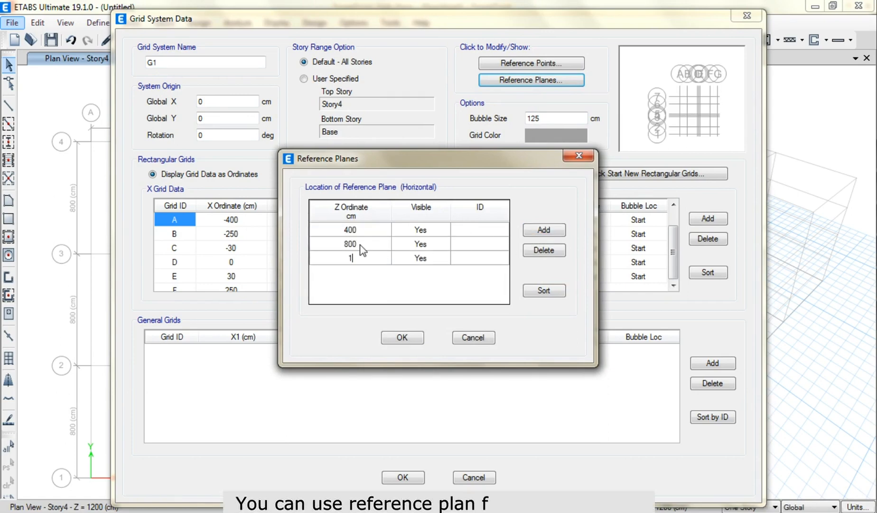
key("BackSpace")
key("BackSpace")
key("BackSpace")
type("1100")
key("Return")
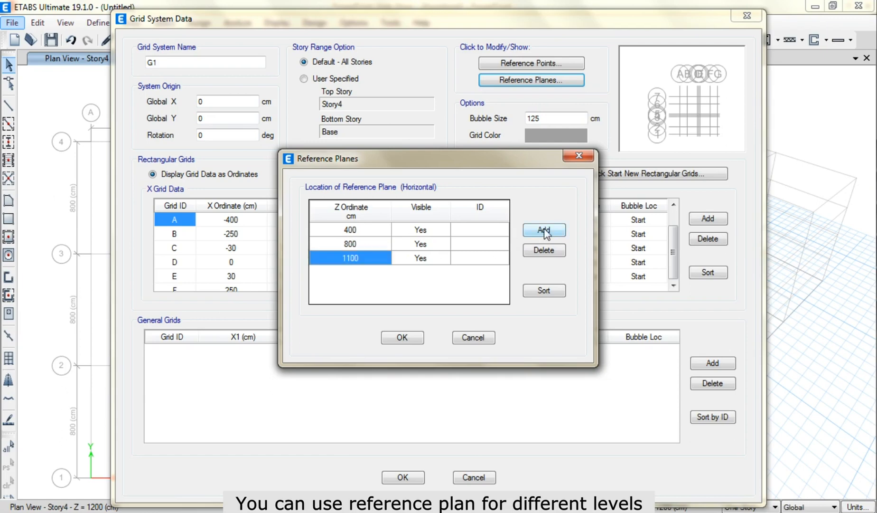
Add a fourth horizontal reference plane at Z ordinate 1200 cm.
left_click(544, 230)
left_click(364, 272)
type("1200")
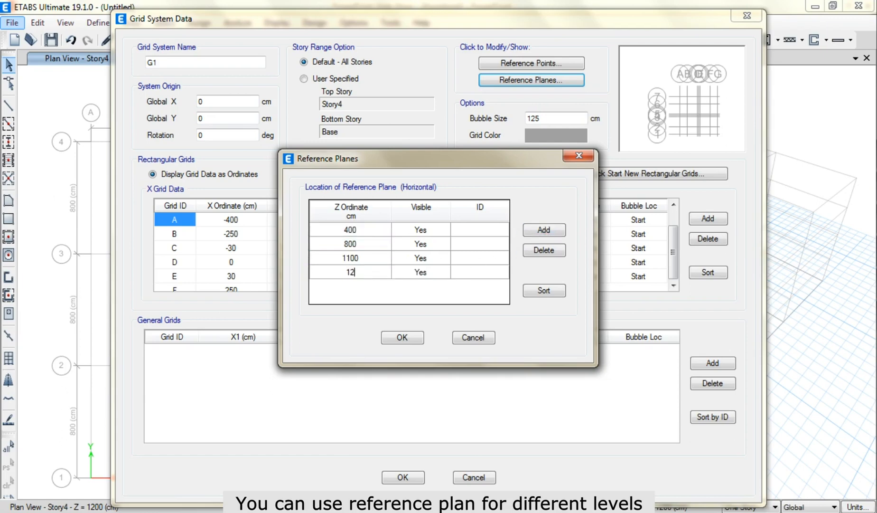
key("Return")
Label the four reference planes with the IDs 400, 800, 1100 and 1200 and accept the grid system data.
left_click(502, 231)
type("400")
left_click(497, 242)
type("800")
left_click(496, 261)
type("1100")
left_click(495, 273)
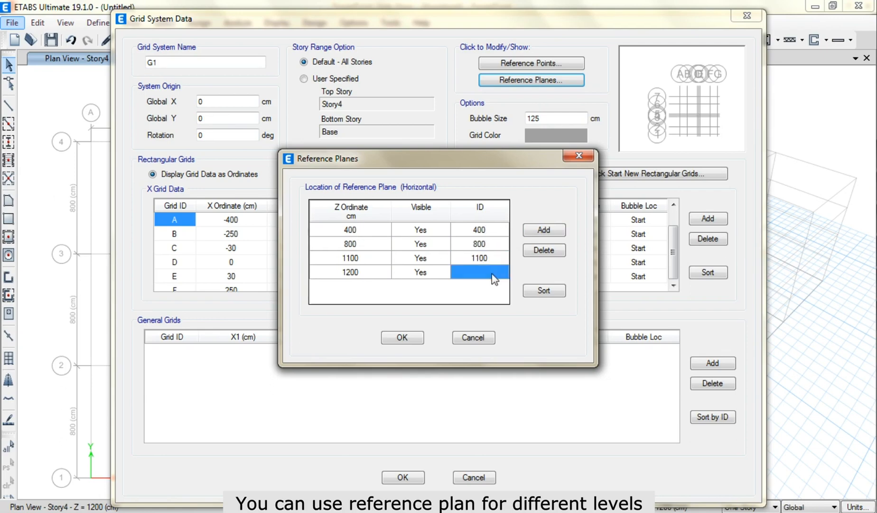
type("1200")
left_click(409, 337)
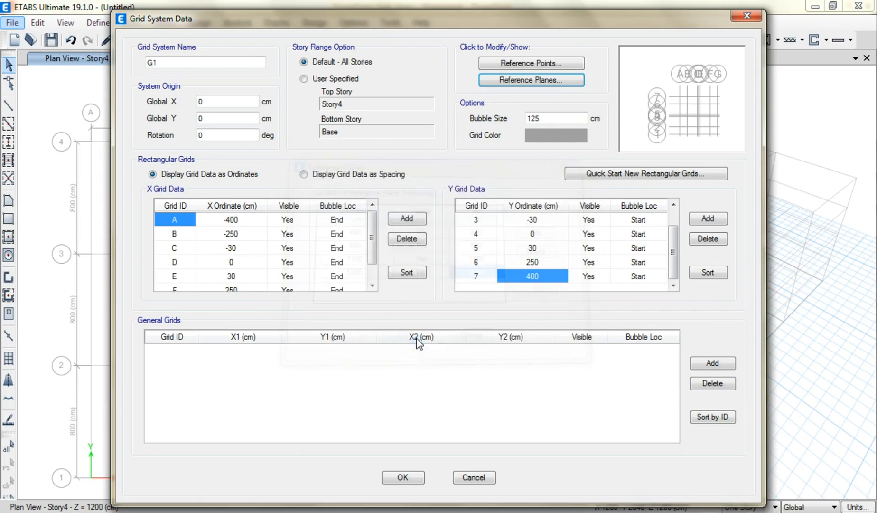
left_click(401, 477)
Delete Story4, Story3 and Story2 from the story data together with any existing structure at them.
left_click(479, 133)
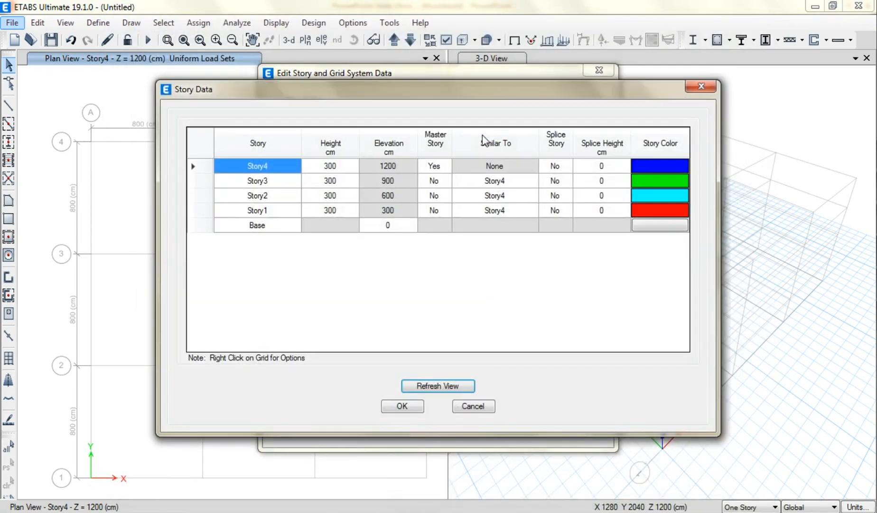
left_click_drag(331, 166, 332, 195)
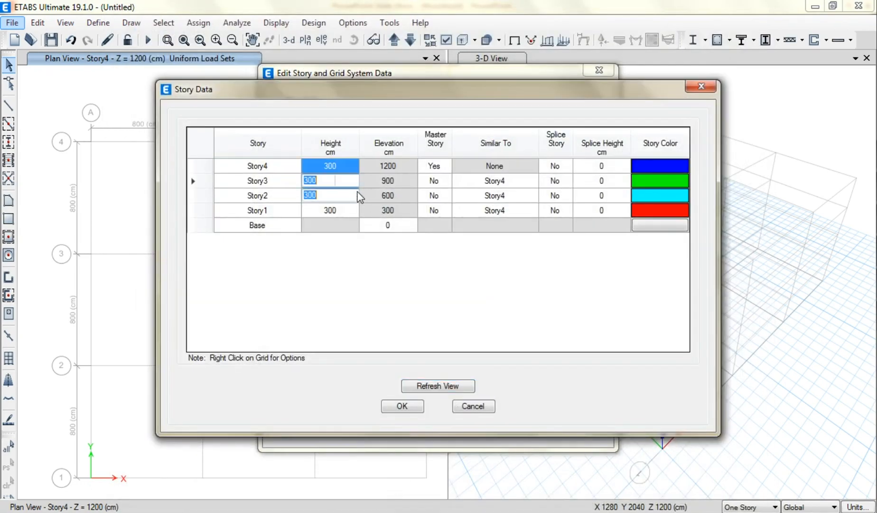
right_click(269, 198)
mouse_move(285, 253)
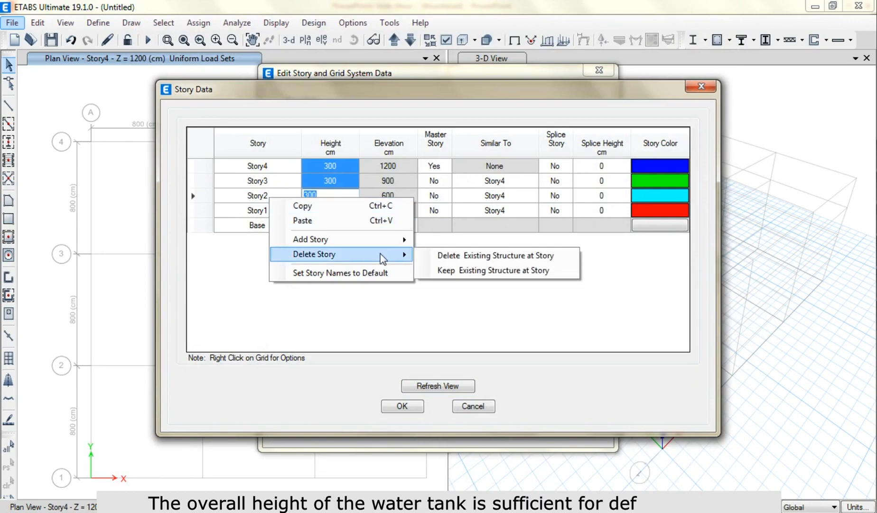
left_click(434, 257)
Set the height of Story1 to 1500 cm and apply the story and grid changes.
left_click(348, 166)
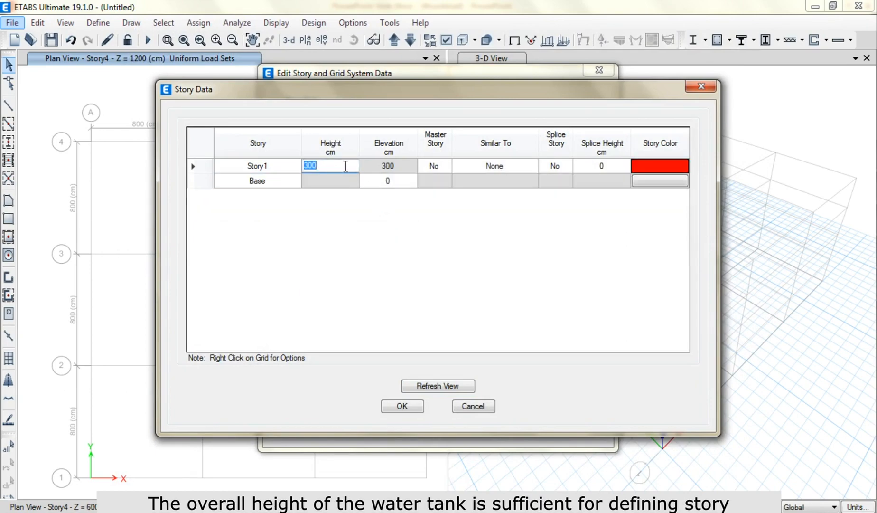
type("15")
left_click(396, 407)
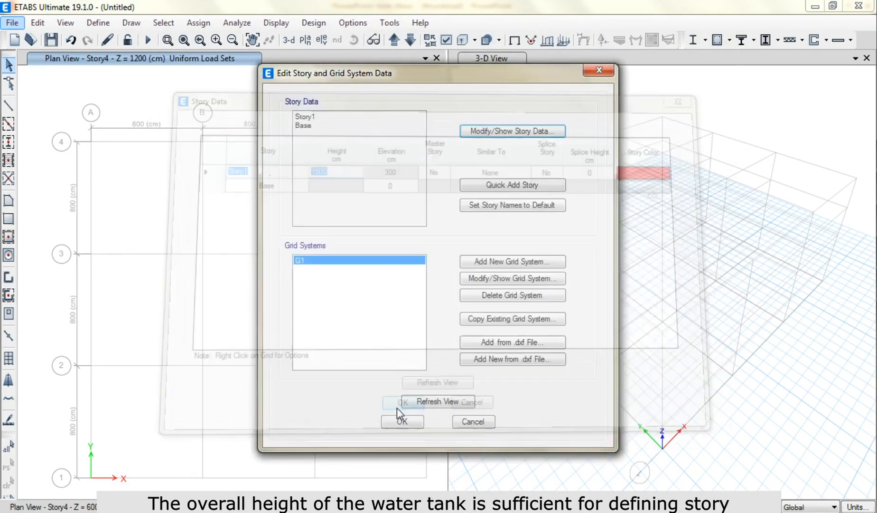
left_click(396, 408)
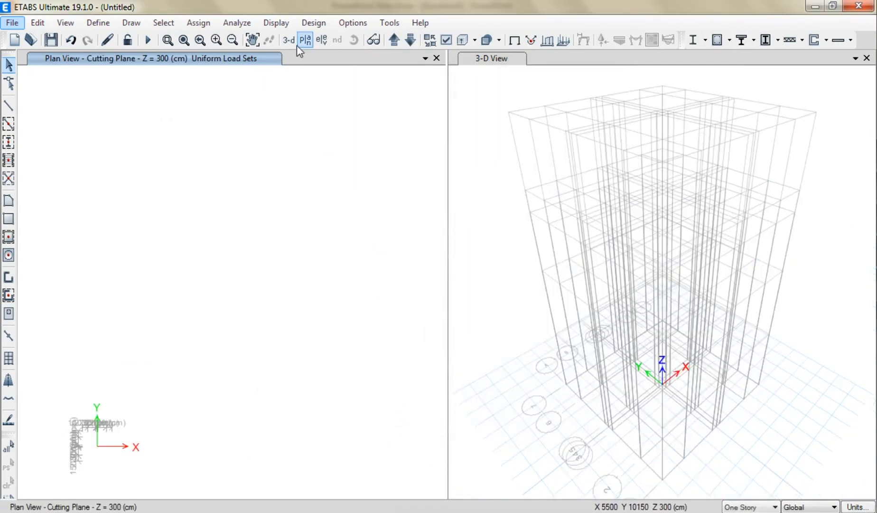
Fit the plan view at the 800 cm reference plane and examine the new grid in the 3-D view.
left_click(186, 40)
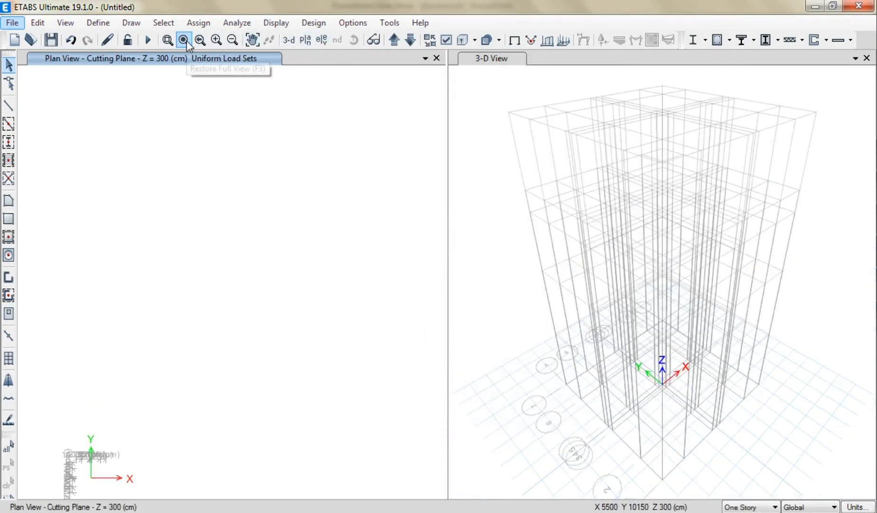
left_click(393, 40)
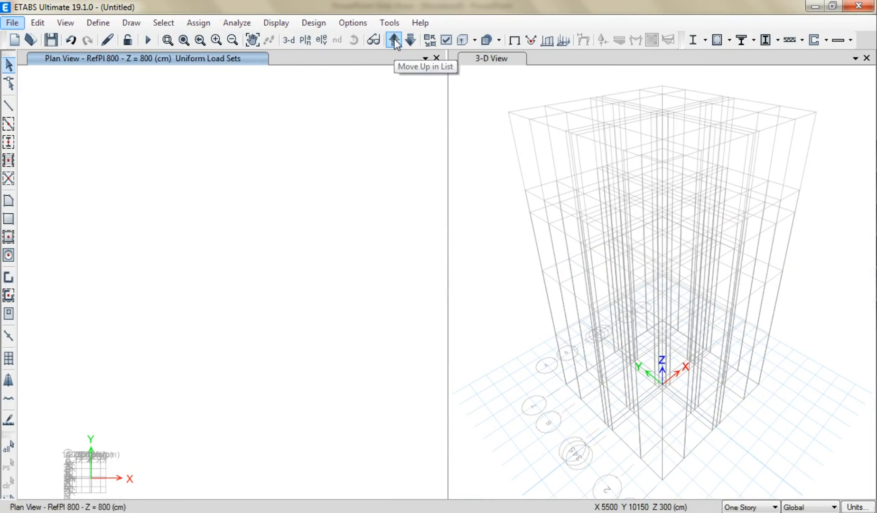
left_click(184, 41)
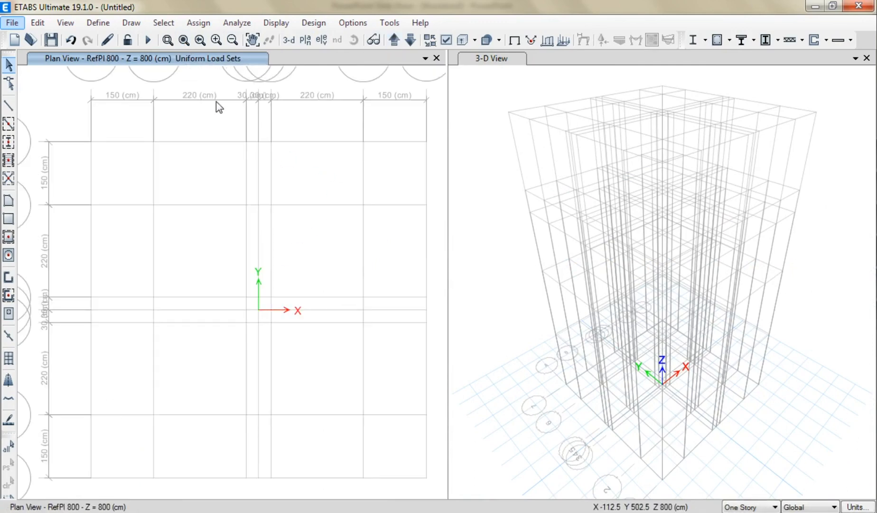
middle_click_drag(481, 269, 592, 280)
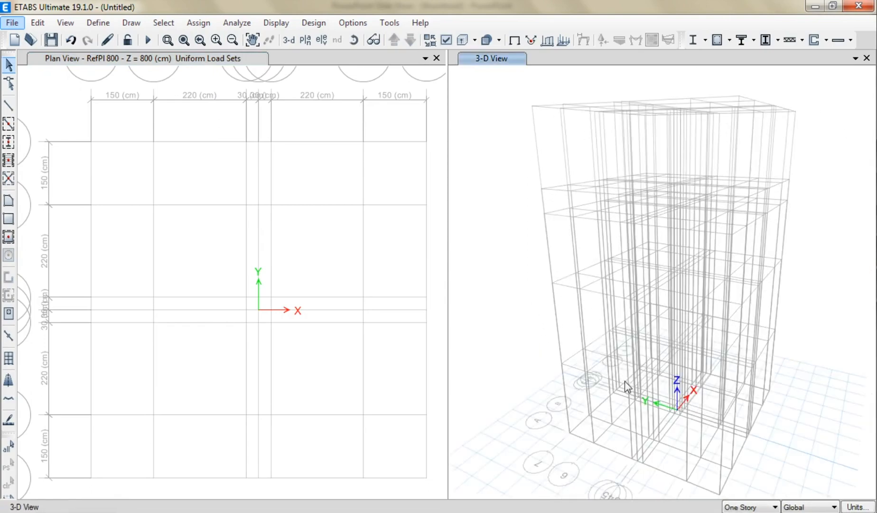
middle_click_drag(625, 382, 626, 322)
scroll(604, 442, "up", 4)
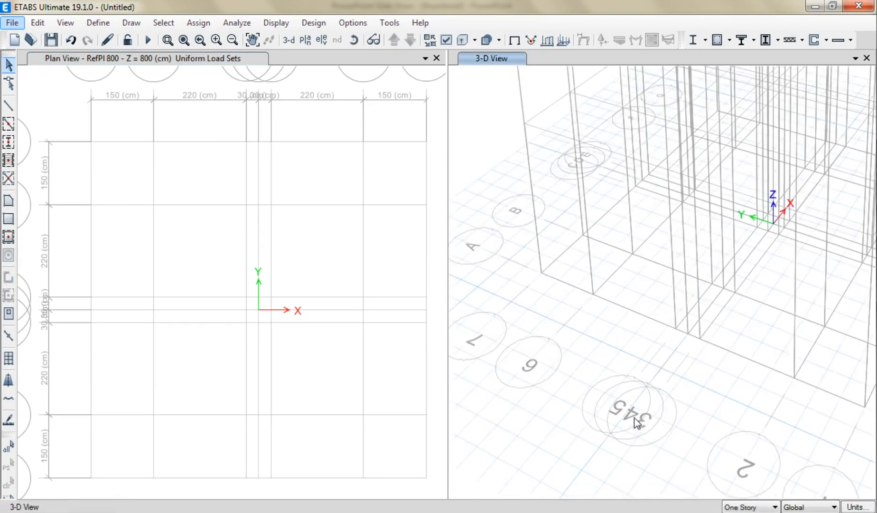
Switch the plan view to the elevation along grid line 4.
left_click(297, 169)
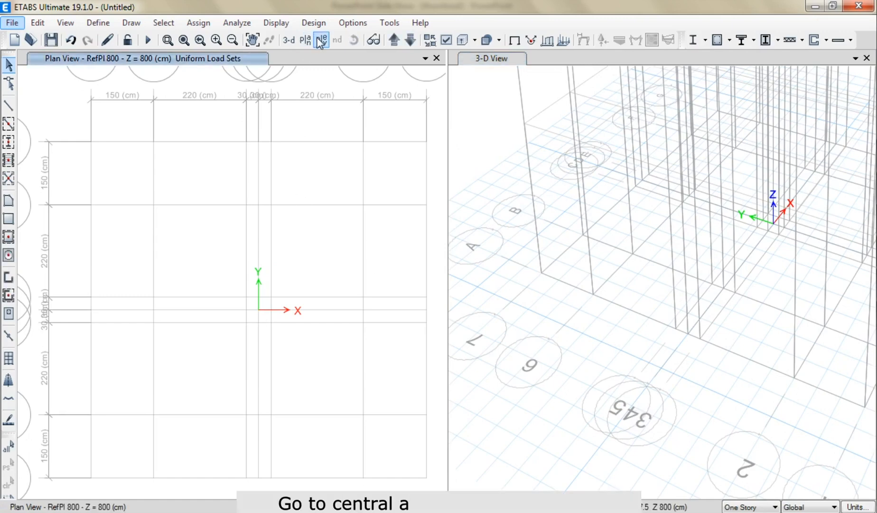
left_click(321, 40)
left_click(344, 265)
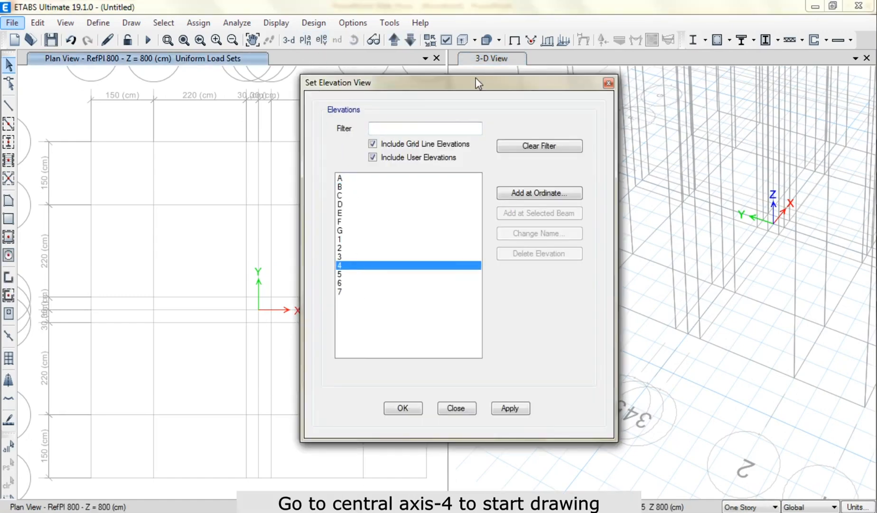
left_click_drag(476, 81, 323, 79)
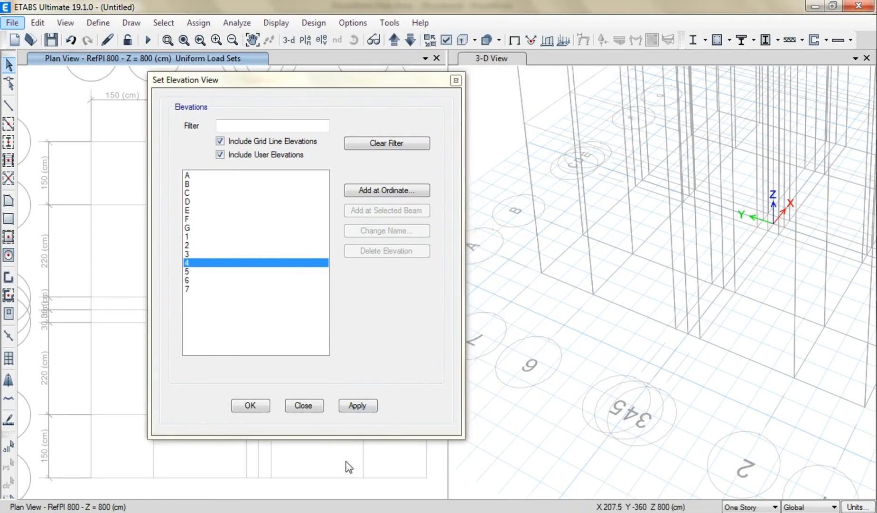
left_click(361, 406)
left_click(303, 407)
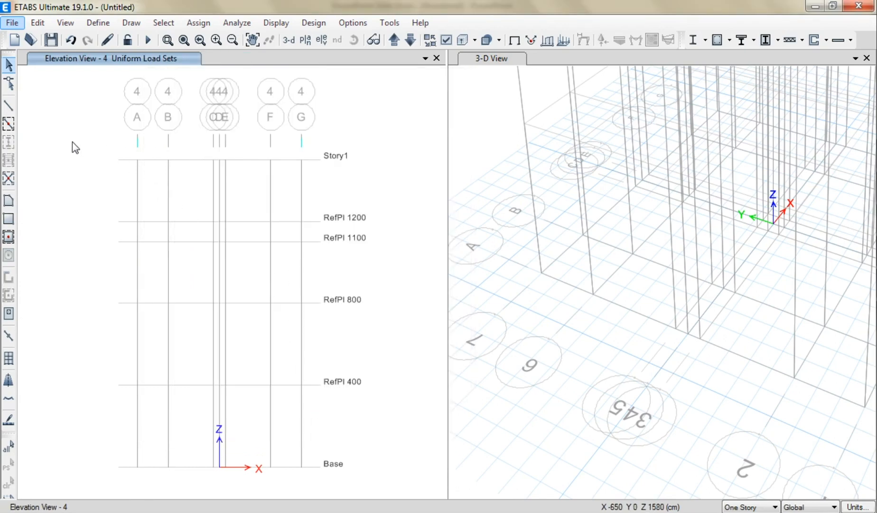
Draw half the tank profile as frames with property None: D to E at RefPl 1100, F at RefPl 1200, then F and D at Story1.
left_click(9, 106)
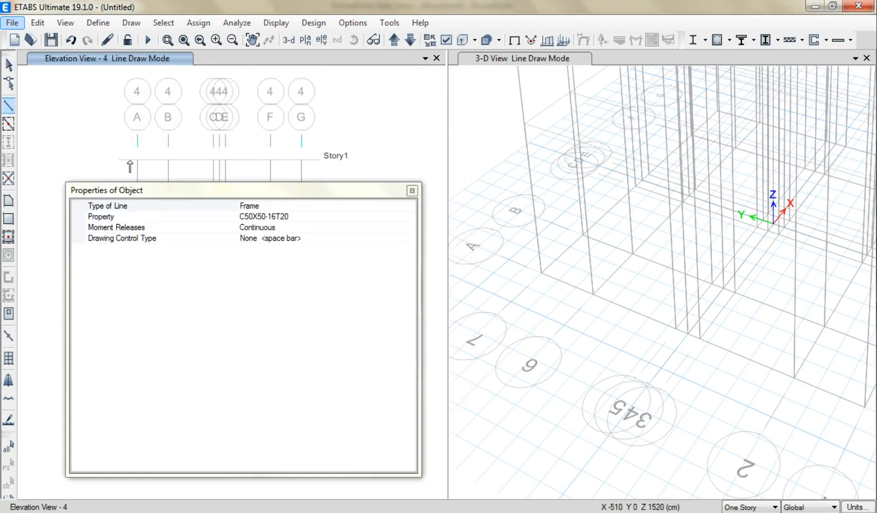
left_click(399, 216)
left_click(409, 216)
left_click_drag(410, 252, 411, 281)
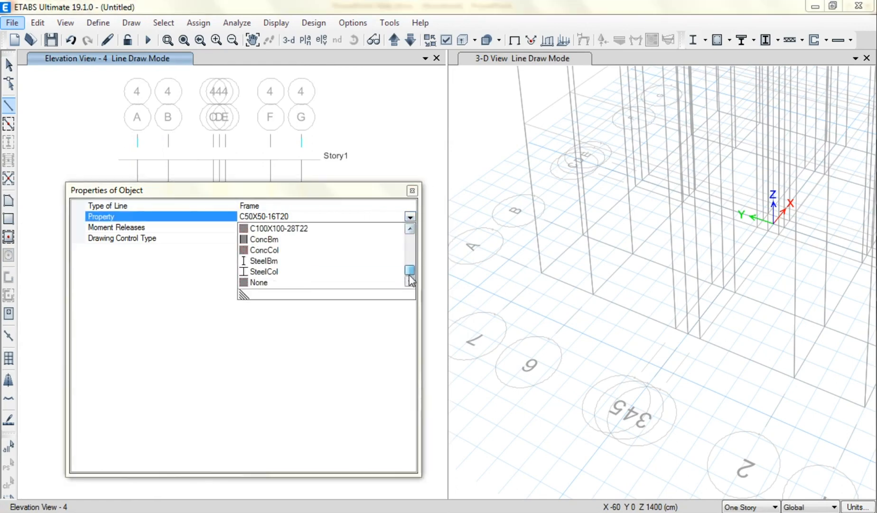
left_click(269, 282)
left_click_drag(270, 193, 594, 82)
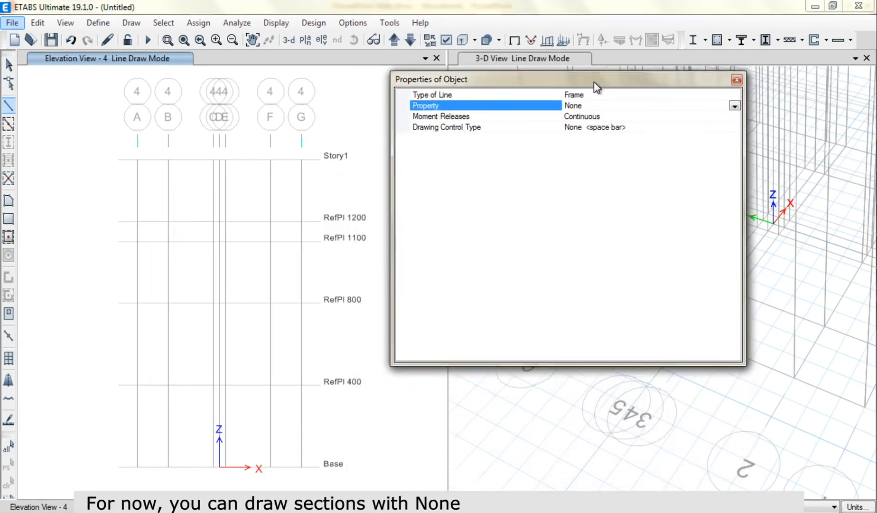
left_click(218, 241)
scroll(220, 250, "up", 2)
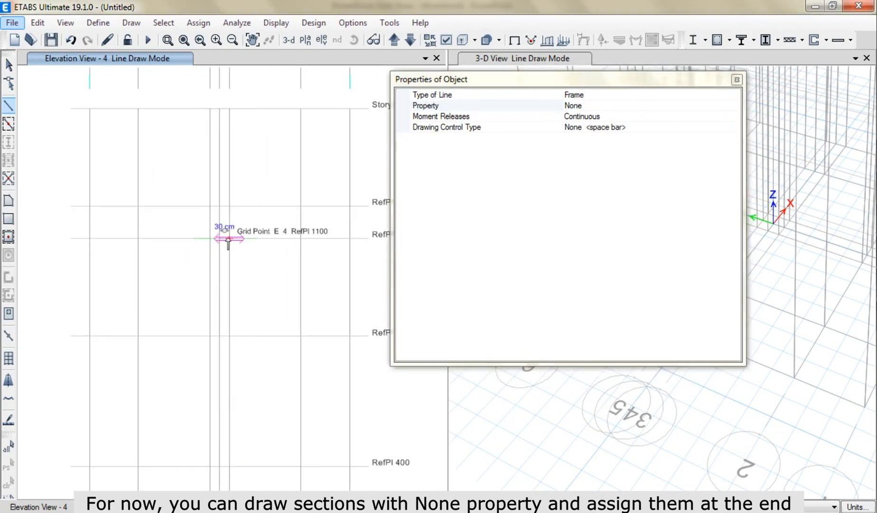
left_click(301, 205)
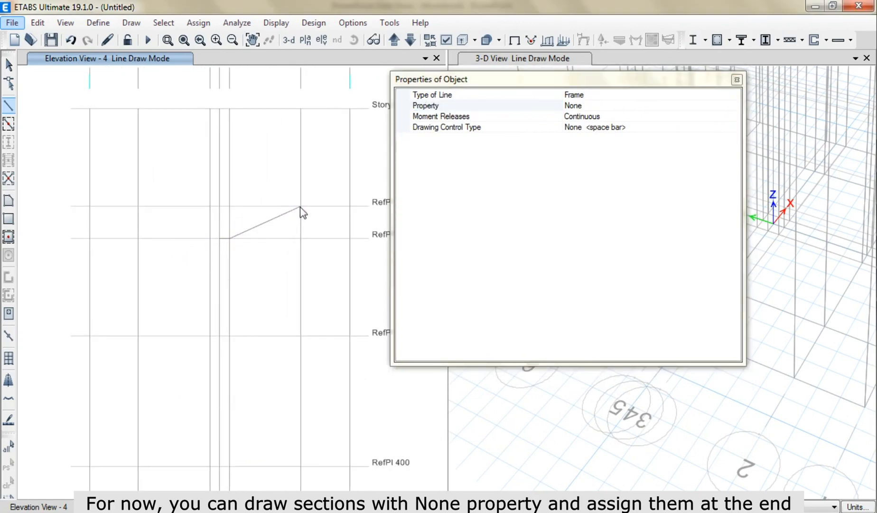
left_click(300, 108)
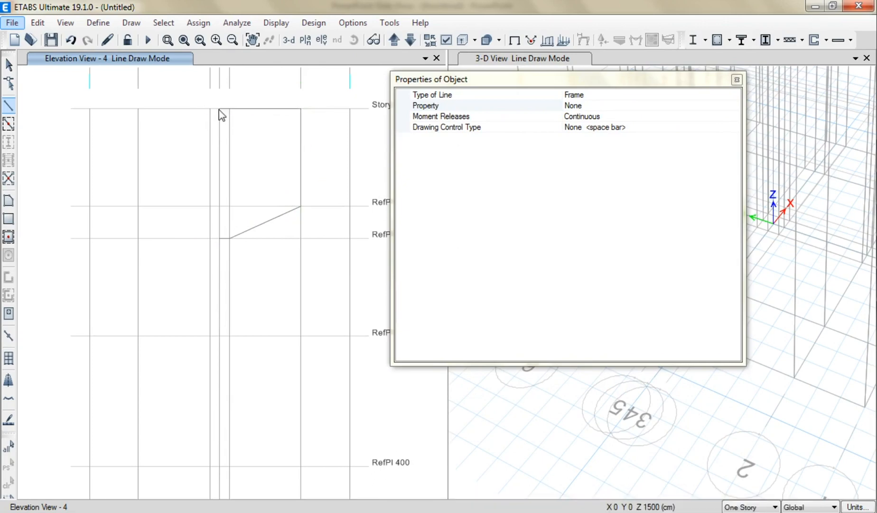
left_click(8, 67)
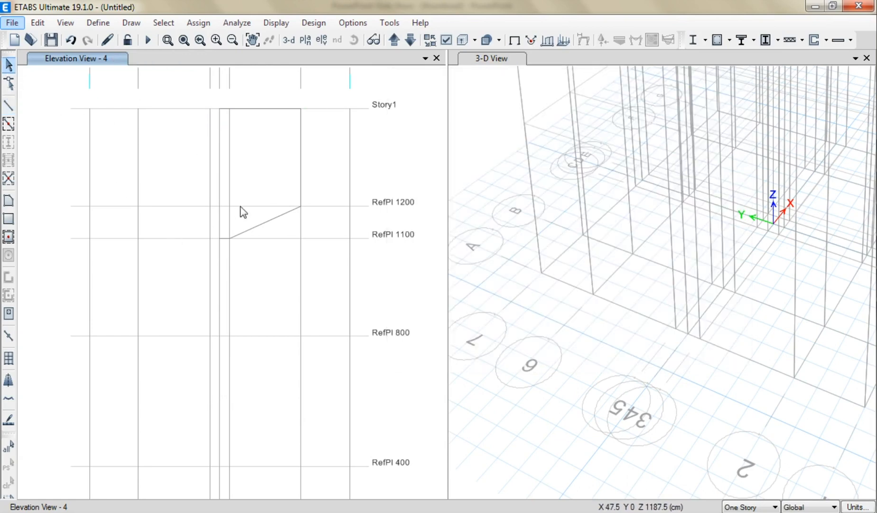
Divide the horizontal roof frame and the sloped bottom frame of the tank profile into 5 frame objects each.
left_click(268, 109)
left_click(269, 228)
left_click(39, 22)
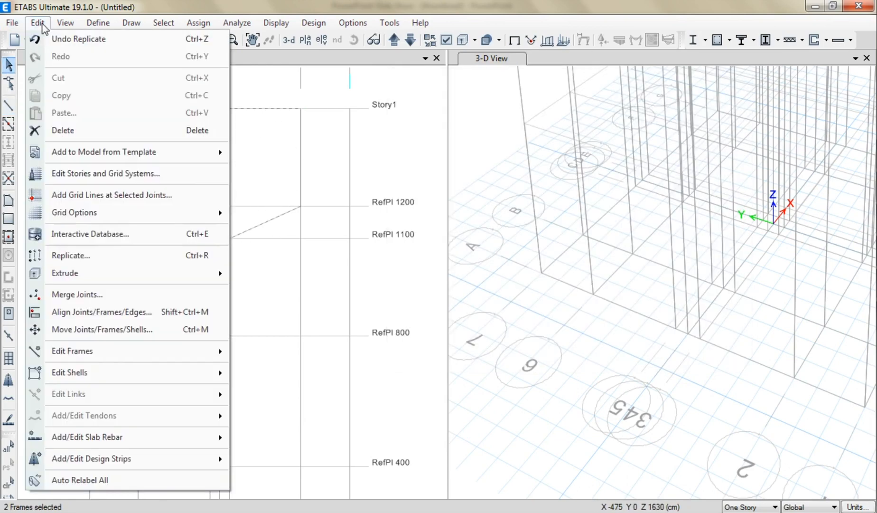
mouse_move(100, 352)
left_click(251, 354)
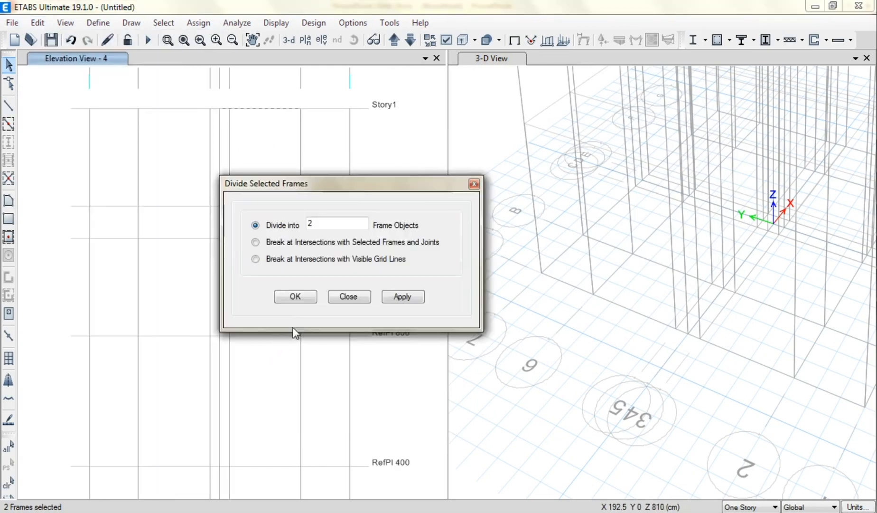
left_click_drag(367, 186, 508, 187)
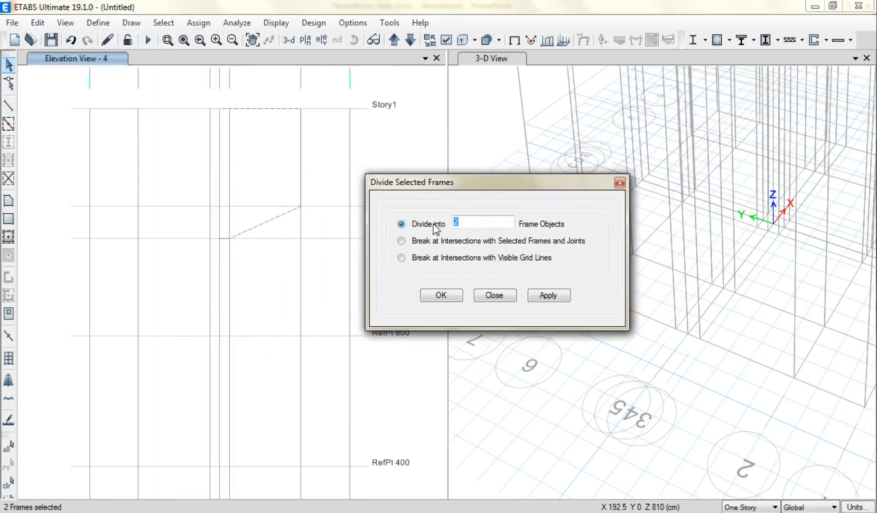
type("5")
left_click(548, 295)
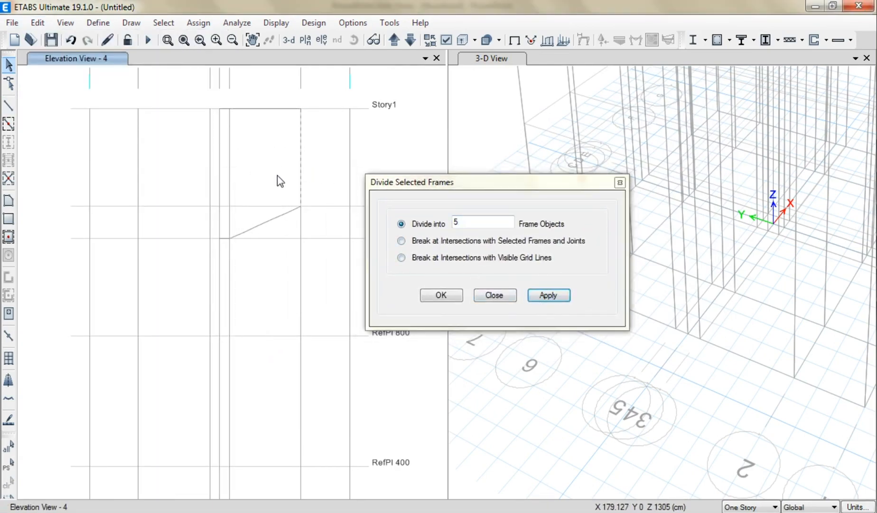
Divide the vertical wall frame on grid line F into 8 frame objects.
left_click(301, 180)
left_click(440, 227)
type("8")
left_click(548, 295)
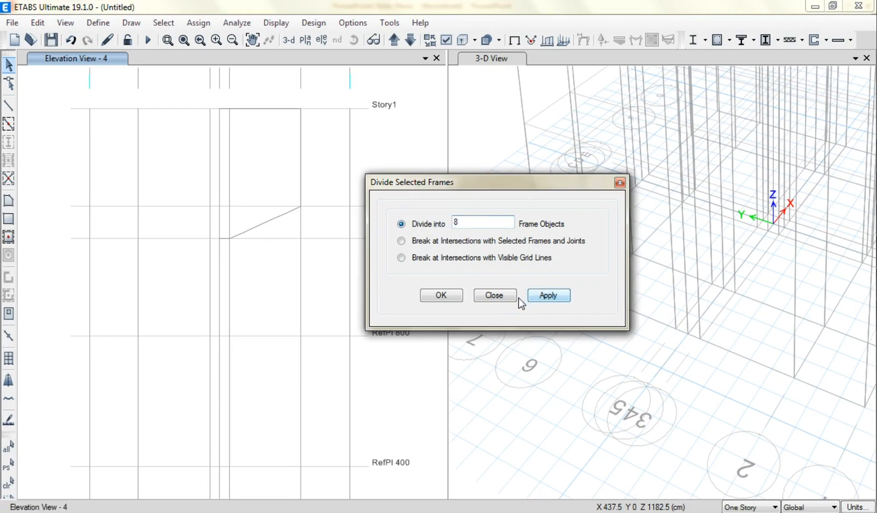
left_click(441, 295)
Select the entire divided tank half-profile and set up a radial Extrude Frames to Shells about the point X 0, Y 0.
left_click_drag(206, 275, 340, 128)
middle_click_drag(340, 125, 359, 173)
middle_click_drag(581, 185, 570, 436)
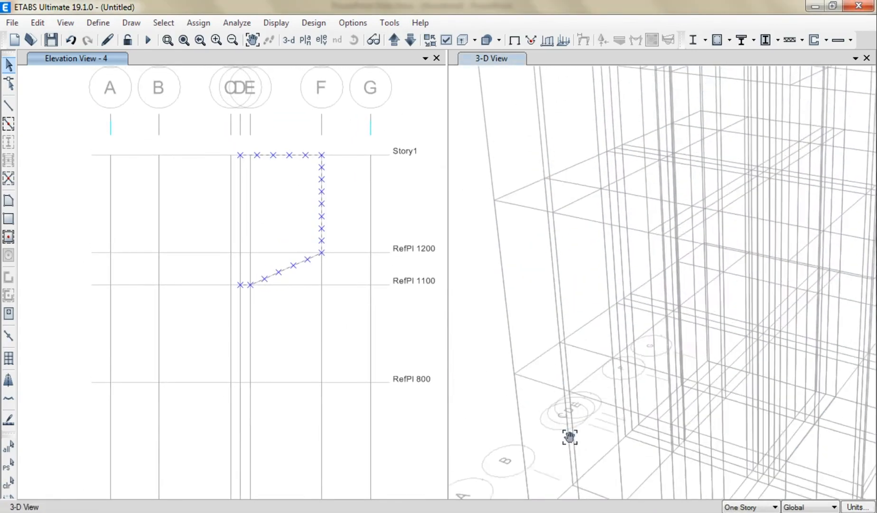
scroll(599, 319, "down", 6)
middle_click_drag(656, 276, 655, 342)
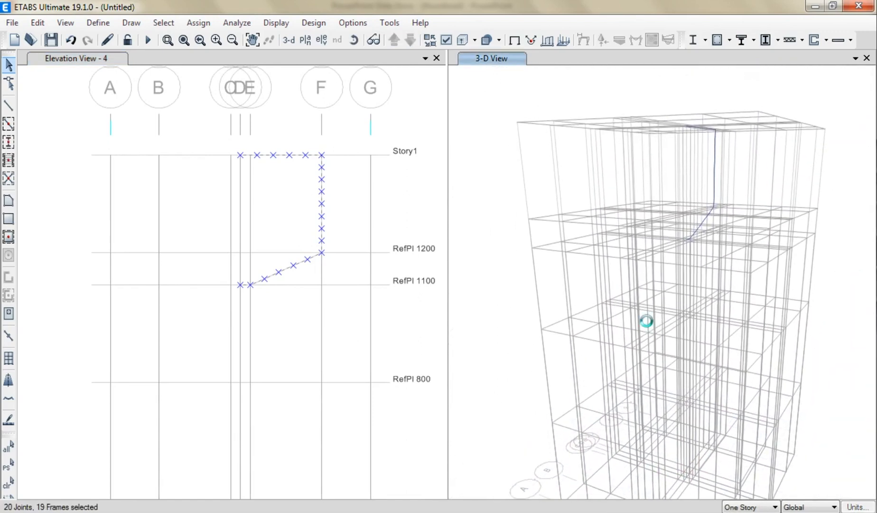
left_click(192, 129)
left_click(37, 23)
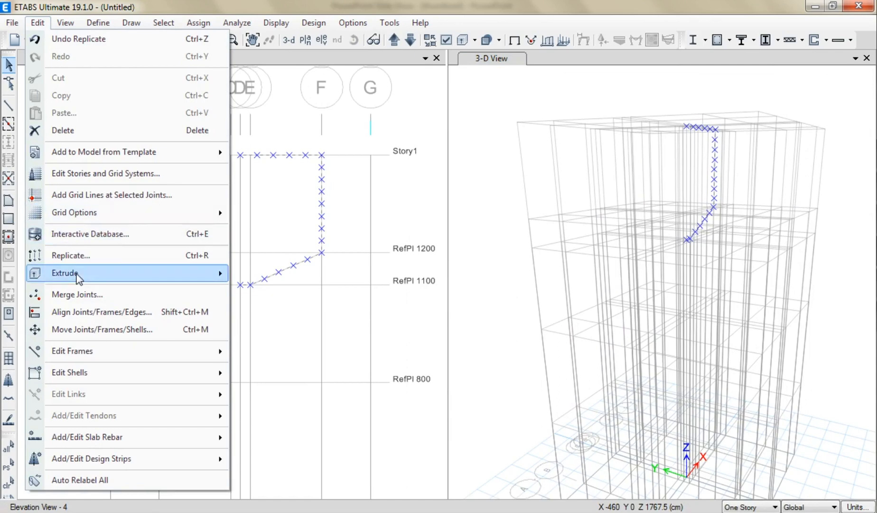
mouse_move(58, 278)
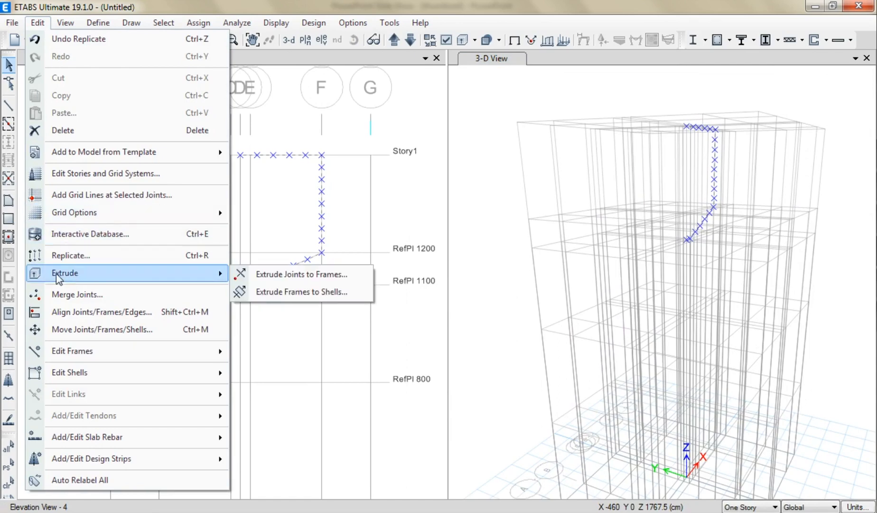
left_click(305, 293)
mouse_move(397, 122)
left_mouse_down()
mouse_move(50, 121)
mouse_move(394, 108)
left_mouse_up()
left_click(456, 136)
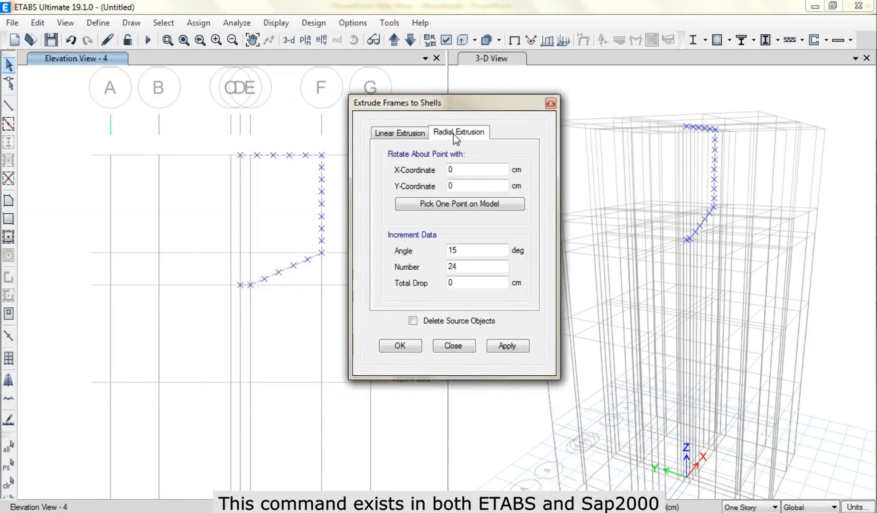
left_click(458, 188)
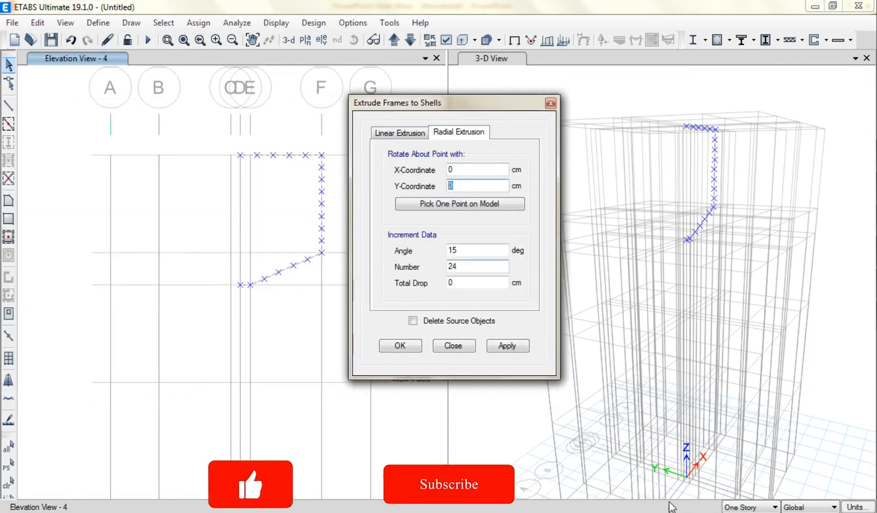
double_click(458, 188)
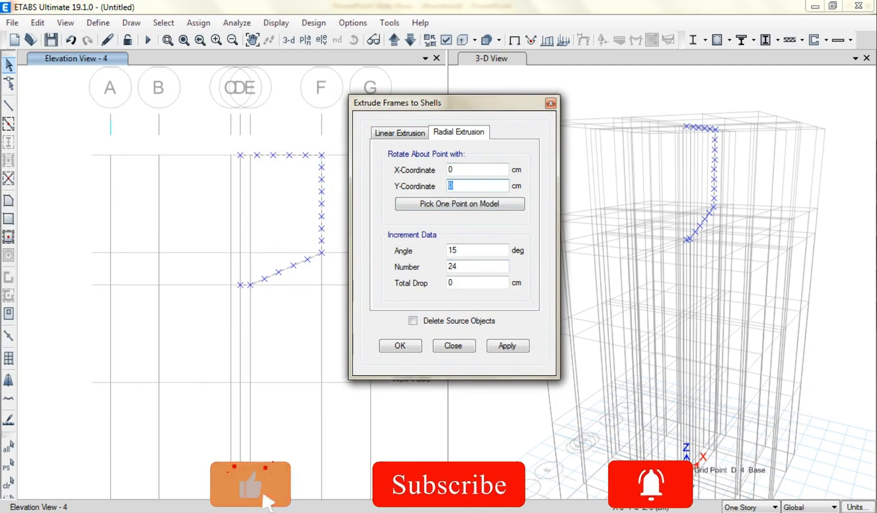
Revolve the selected profile into shells with a 15° angle and 24 increments, deleting the source objects.
double_click(445, 250)
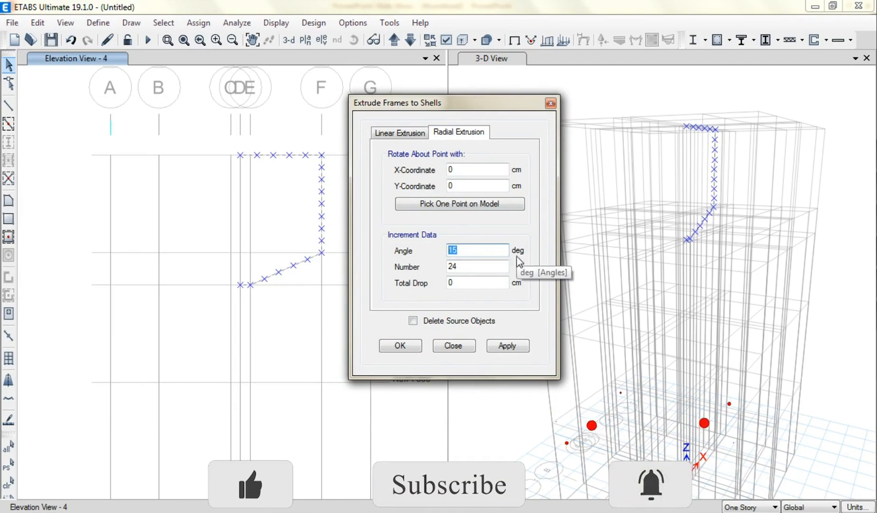
double_click(448, 267)
type("360/")
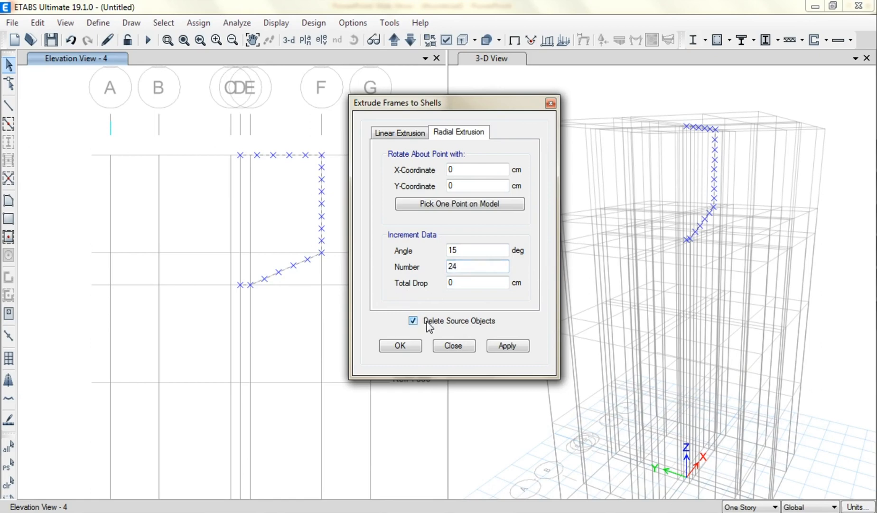
left_click(508, 347)
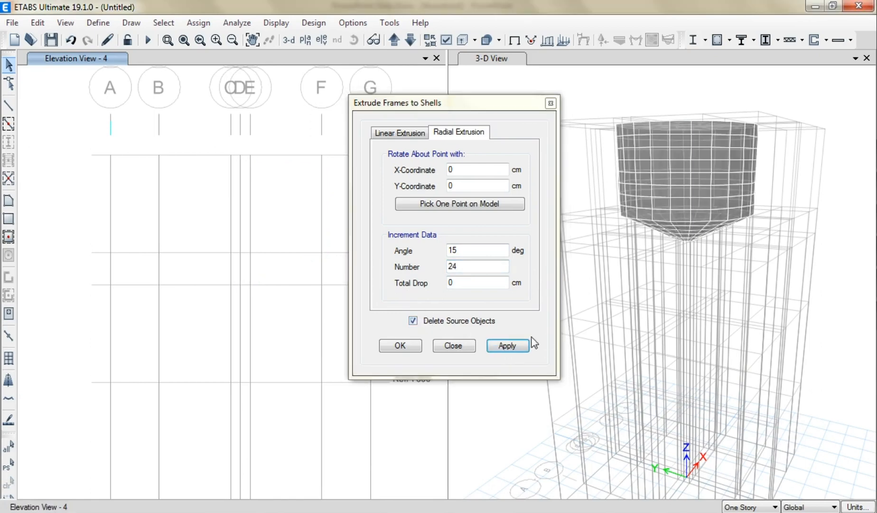
left_click(454, 346)
mouse_move(790, 337)
middle_mouse_down()
mouse_move(729, 359)
mouse_move(719, 370)
mouse_move(734, 379)
mouse_move(693, 386)
mouse_move(719, 391)
mouse_move(631, 399)
mouse_move(722, 398)
mouse_move(616, 400)
middle_mouse_up()
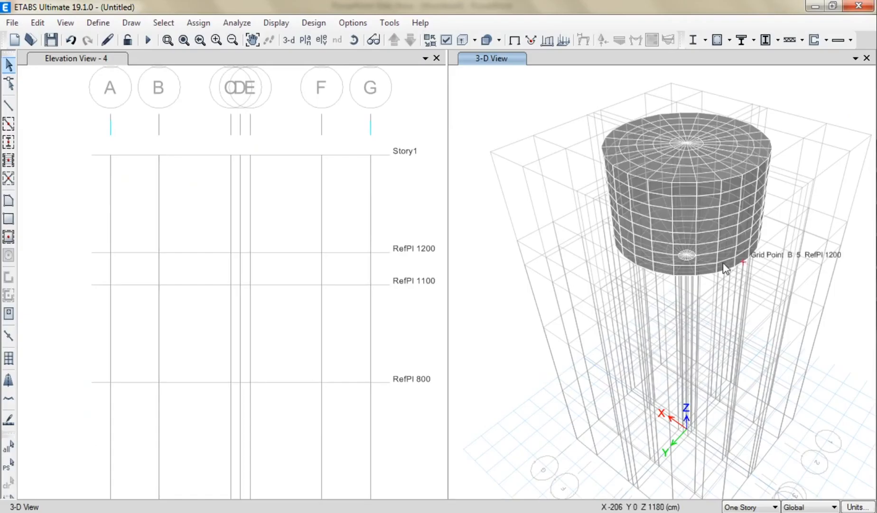
Turn off the Invisible option for joint objects in the elevation view's display settings.
left_click(415, 268)
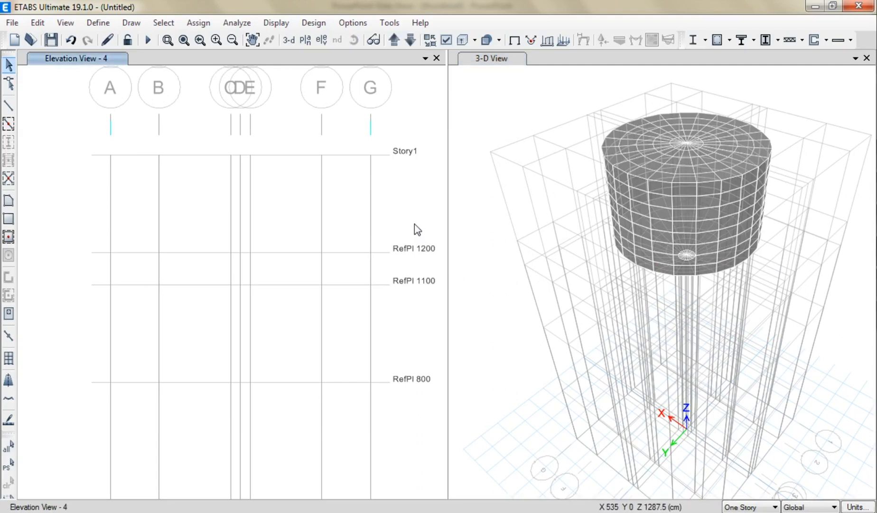
left_click(446, 40)
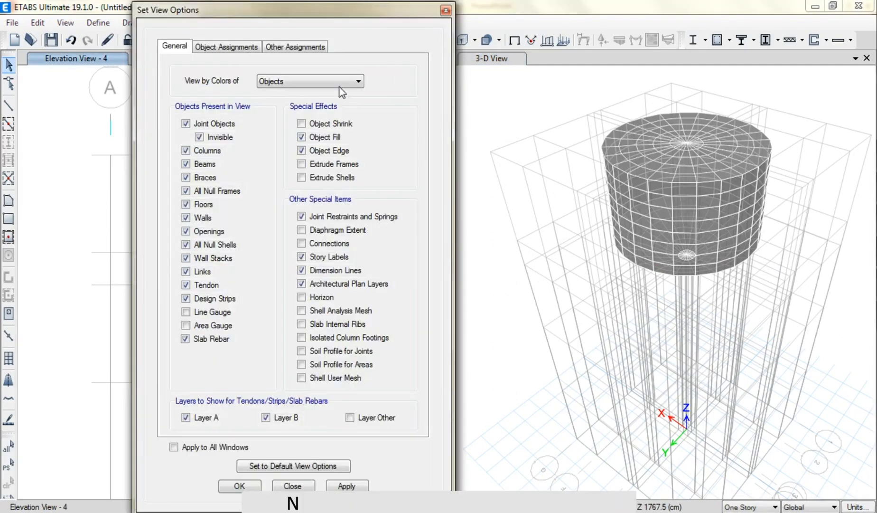
left_click(223, 138)
left_click_drag(279, 14, 508, 13)
left_click(267, 129)
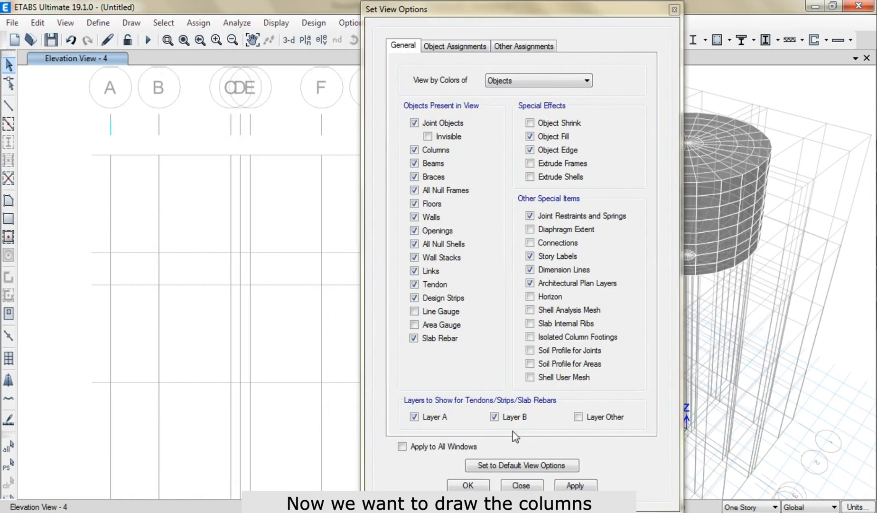
left_click(573, 485)
left_click_drag(141, 309, 380, 122)
key("Escape")
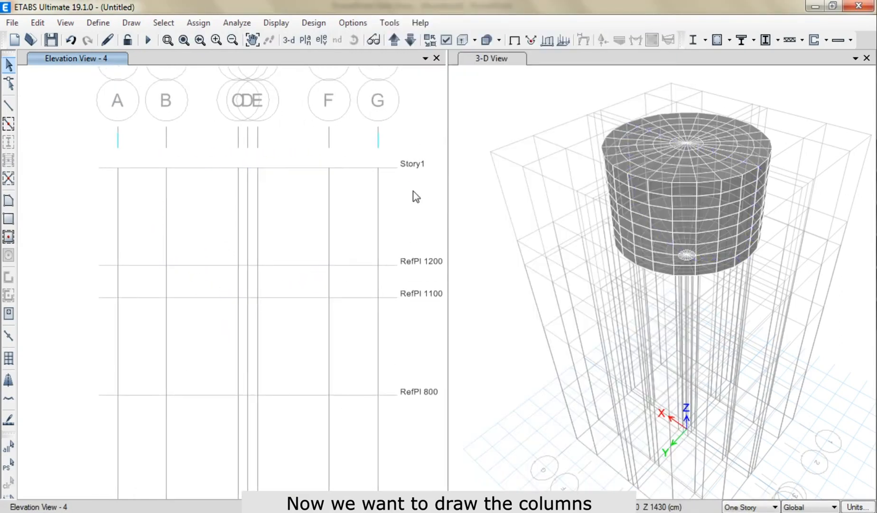
Replace the elevation with the plan view at Reference Plane 1100 and move up one level to Reference Plane 1200.
left_click(306, 40)
left_click(474, 225)
left_click(516, 402)
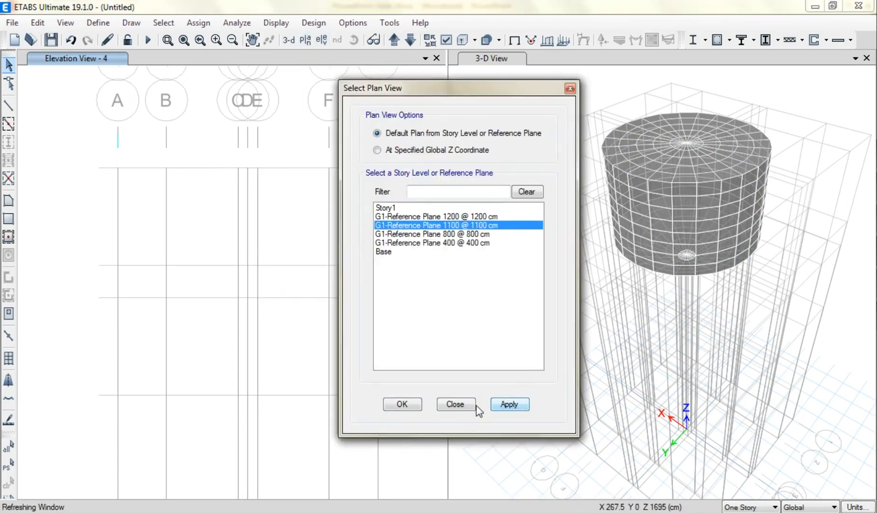
left_click(402, 405)
left_click(394, 40)
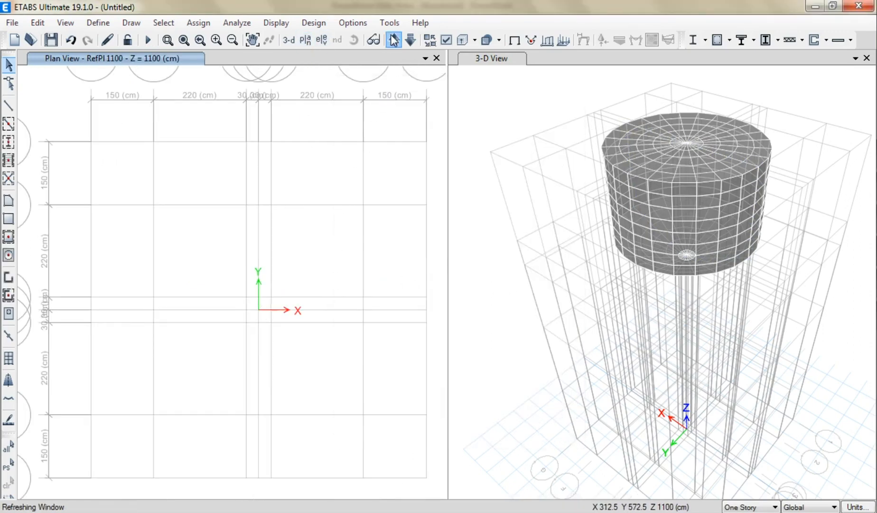
Select the ring of tank joints, turn off the Invisible option for joints in this plan view, and clear the selection.
left_click_drag(112, 433, 363, 231)
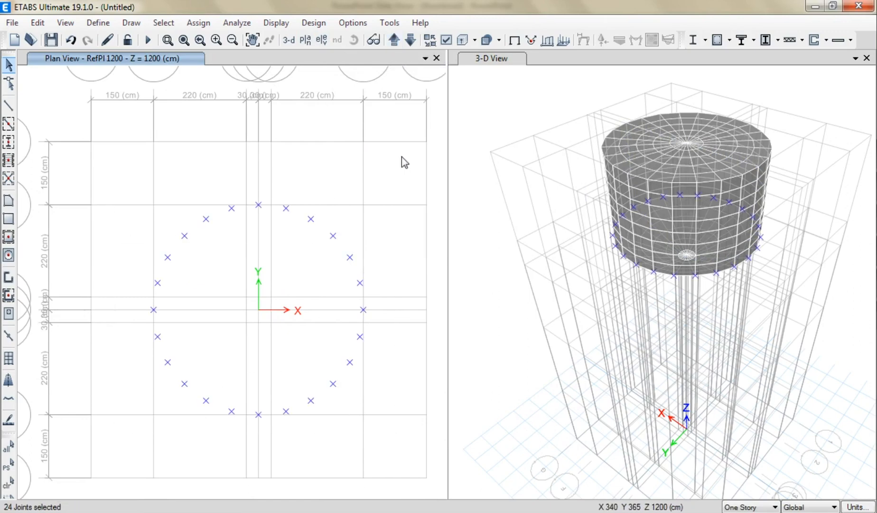
left_click(446, 40)
left_click(580, 486)
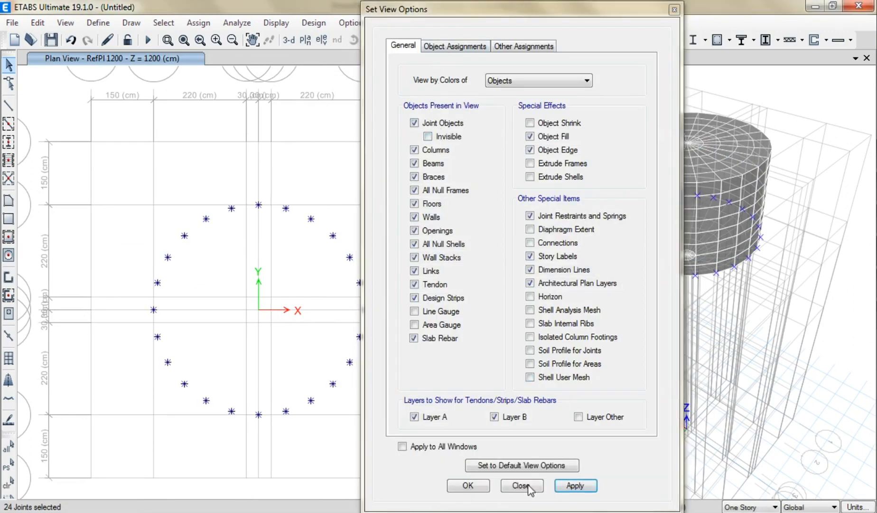
left_click(482, 485)
left_click(342, 151)
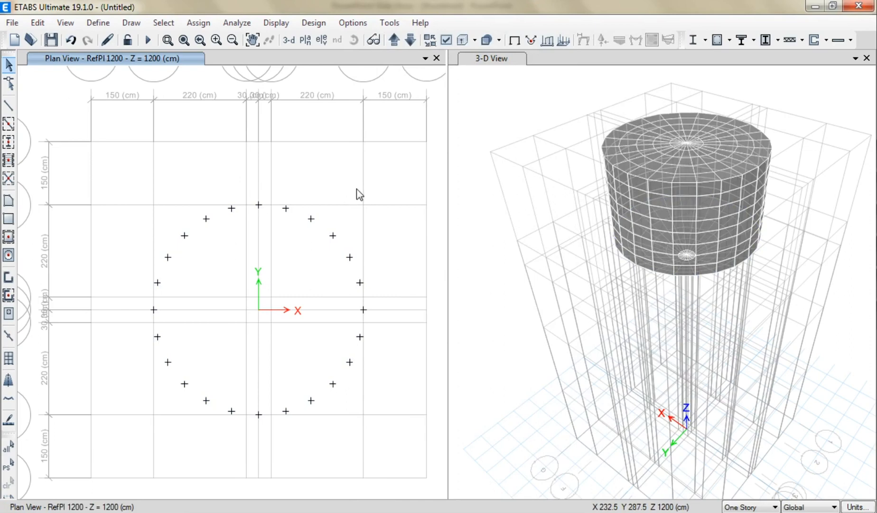
Select the tank ring joint at grid intersection F-4 and open a linear Extrude Joints to Frames for it.
middle_click_drag(356, 193, 357, 167)
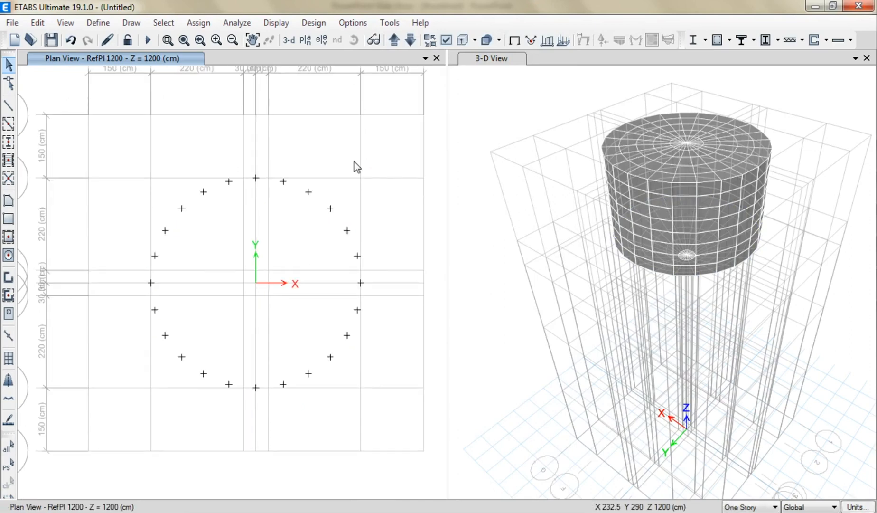
left_click(360, 282)
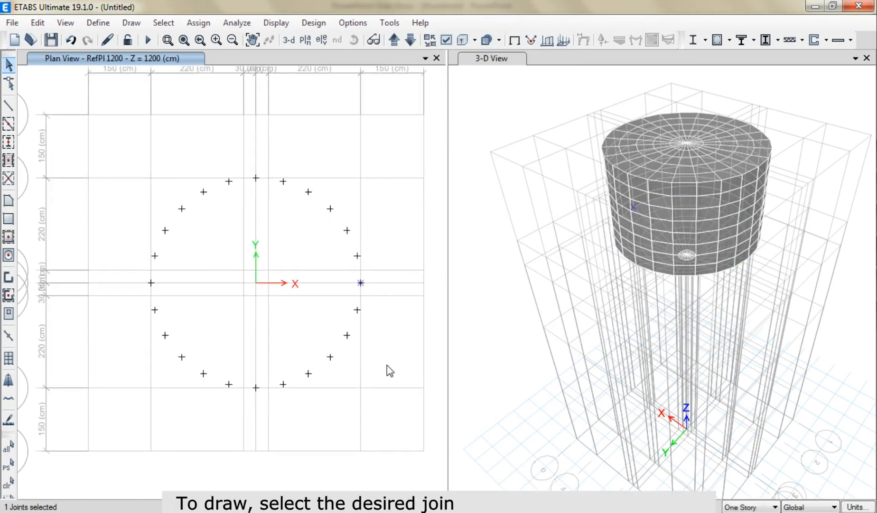
left_click(40, 23)
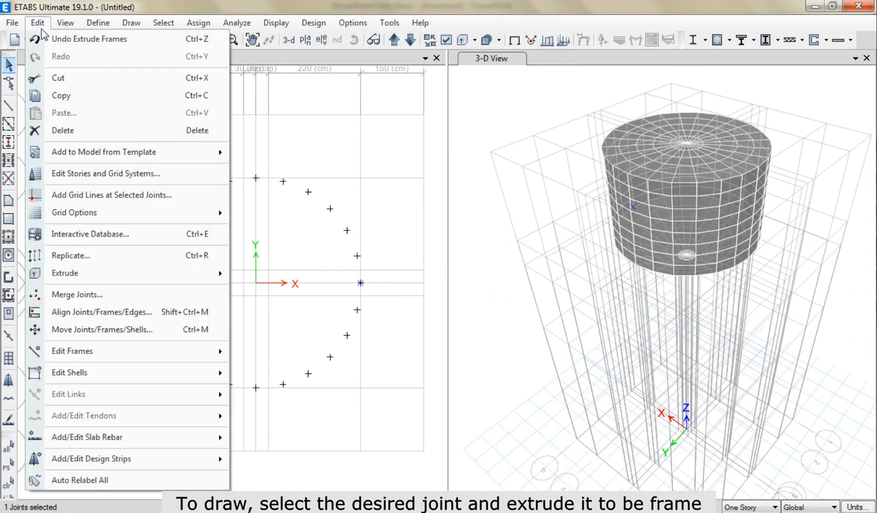
mouse_move(71, 273)
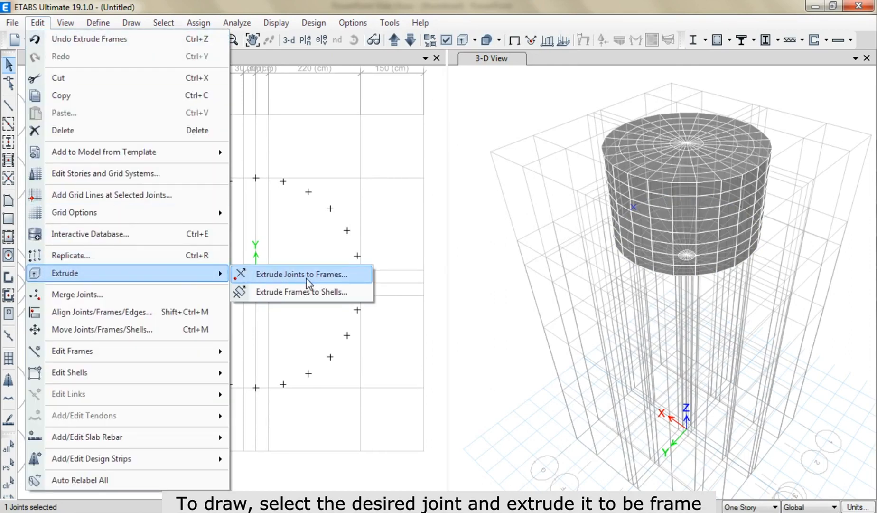
left_click(319, 274)
left_click_drag(422, 98, 525, 81)
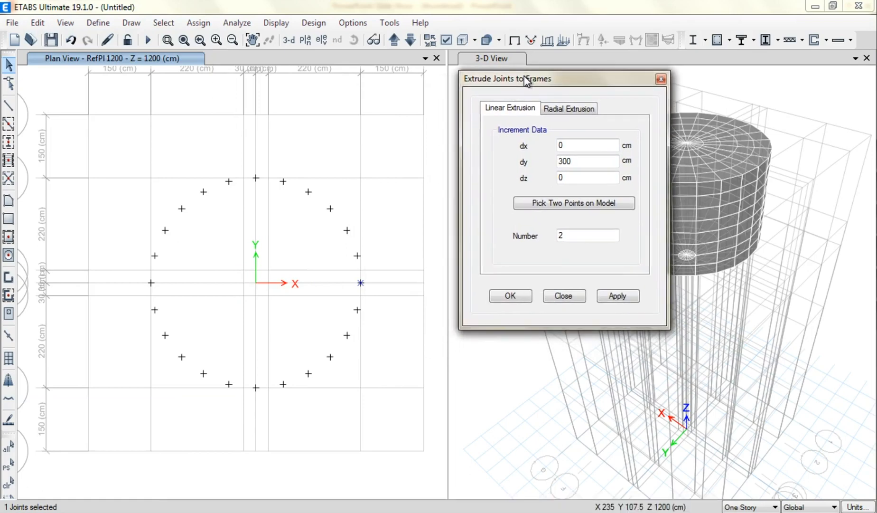
left_click(555, 108)
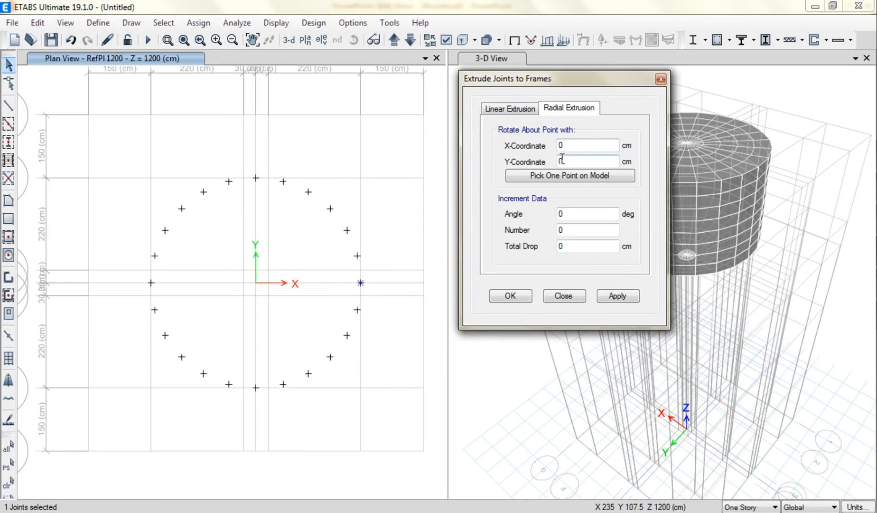
left_click(516, 109)
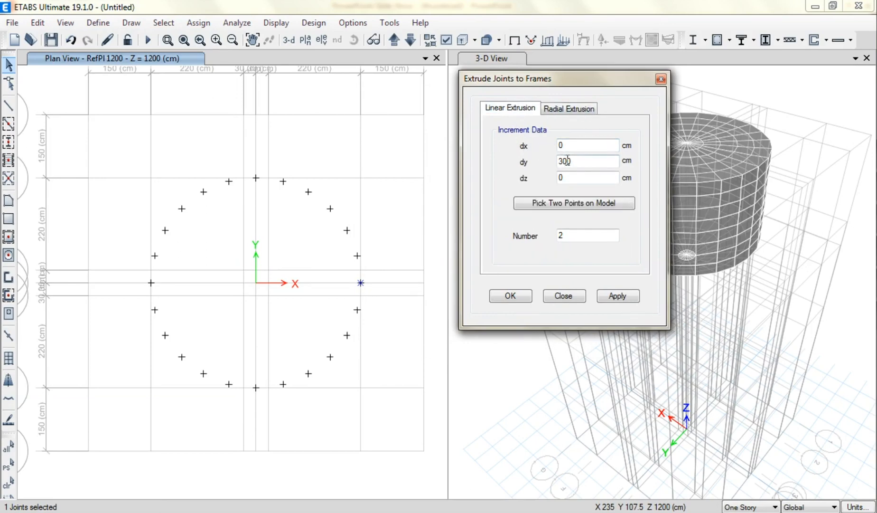
Extrude the selected joint into one inclined column frame with dx 150, dy 0, dz -1200 cm and number 1.
type("0")
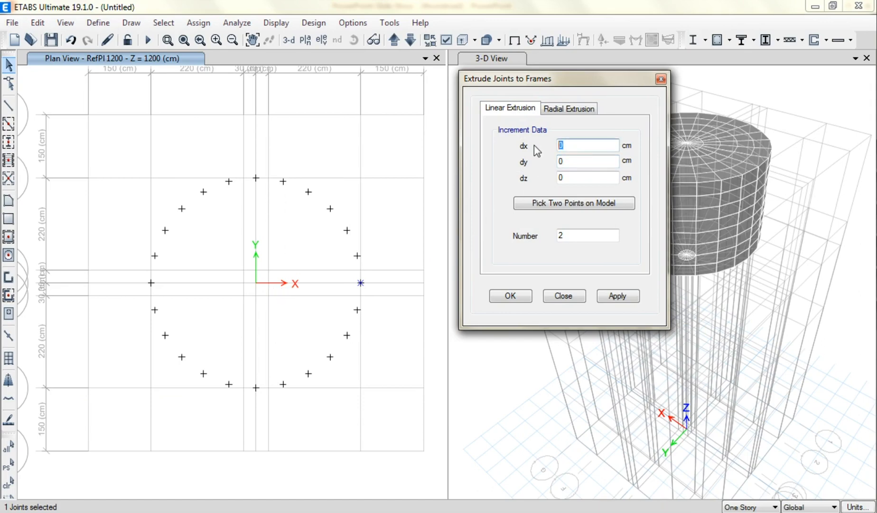
type("150")
double_click(558, 234)
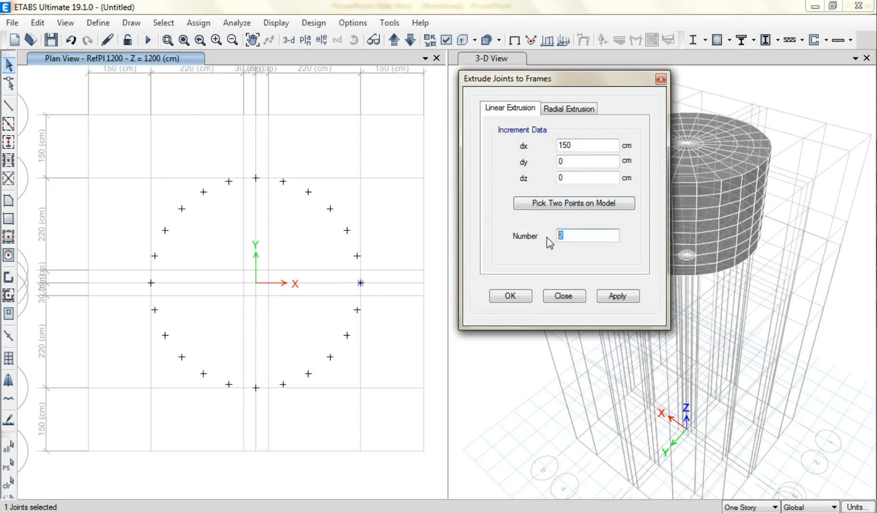
double_click(565, 178)
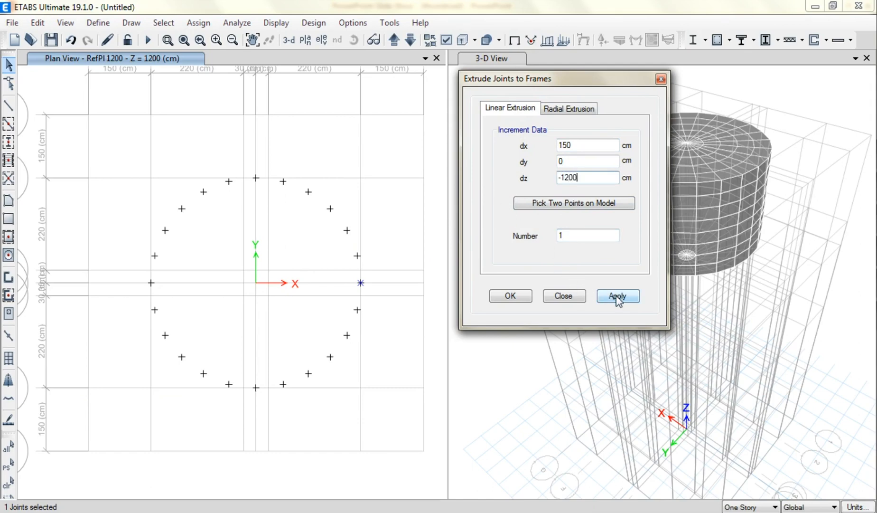
left_click_drag(565, 82, 453, 72)
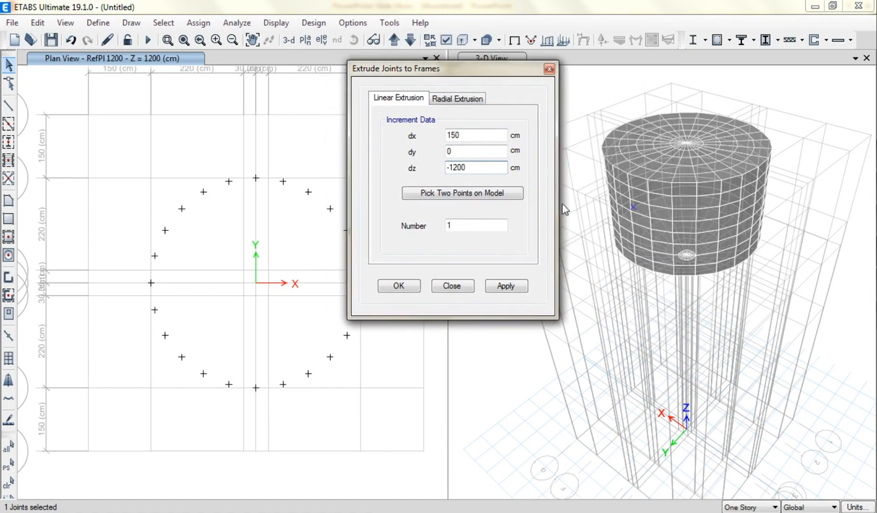
left_click(652, 300)
middle_click_drag(652, 300, 804, 315, "shift")
middle_click_drag(709, 352, 766, 237, "shift")
middle_click_drag(741, 301, 731, 255)
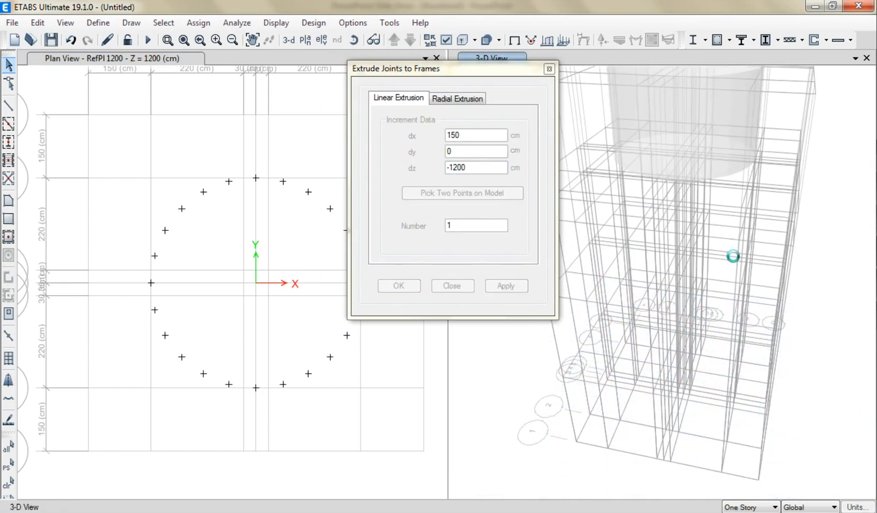
left_click(503, 285)
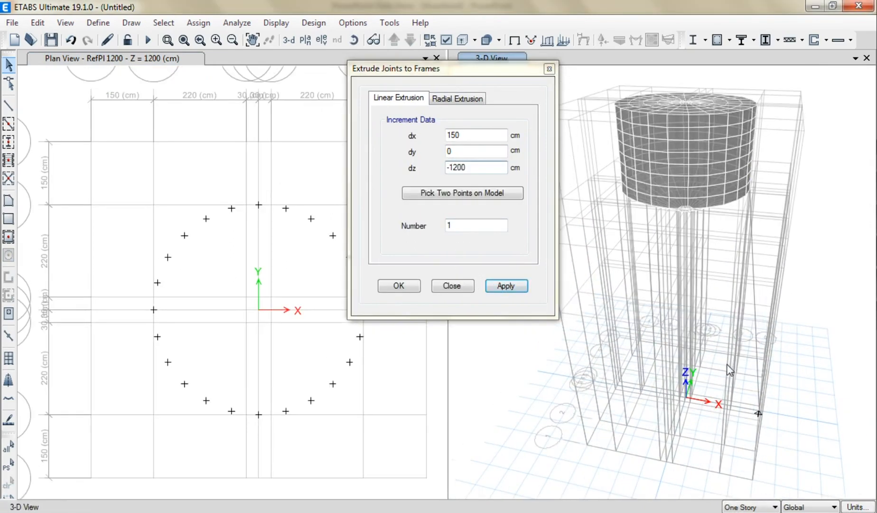
middle_click_drag(727, 363, 703, 365, "shift")
middle_click_drag(740, 422, 724, 418, "shift")
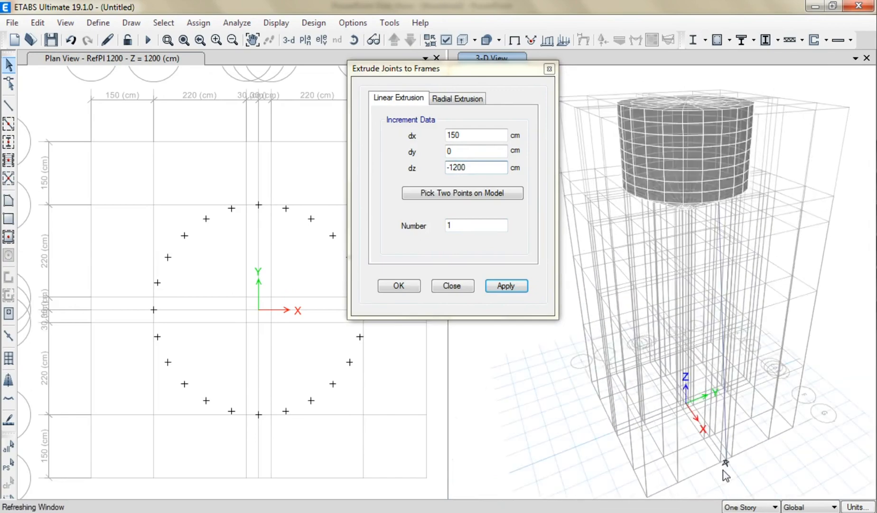
scroll(725, 427, "up", 5)
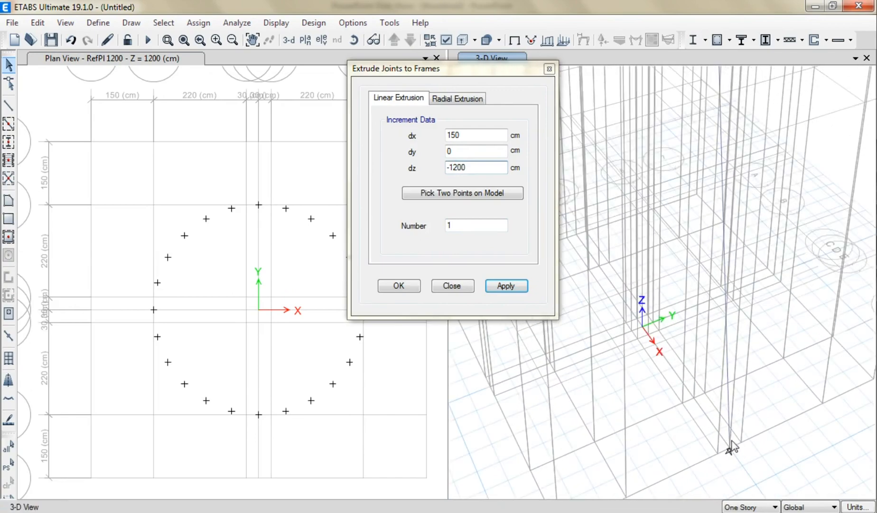
Select the new inclined column, turn off the grid system in the 3-D view, and close the Extrude Joints to Frames dialog.
left_click(716, 395)
scroll(710, 404, "down", 5)
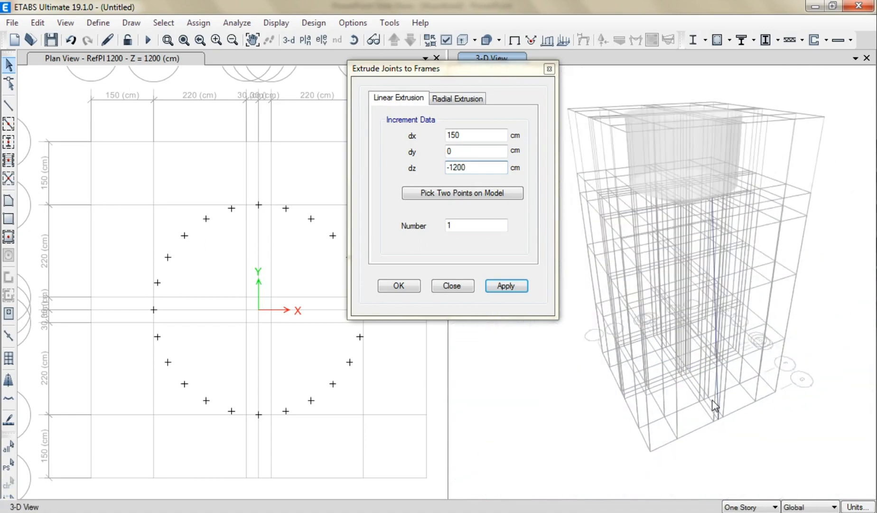
right_click(565, 318)
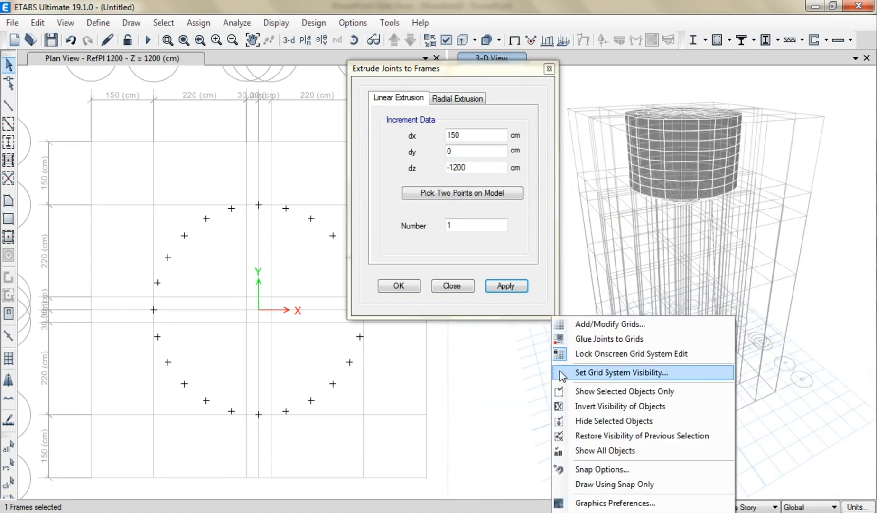
left_click(566, 372)
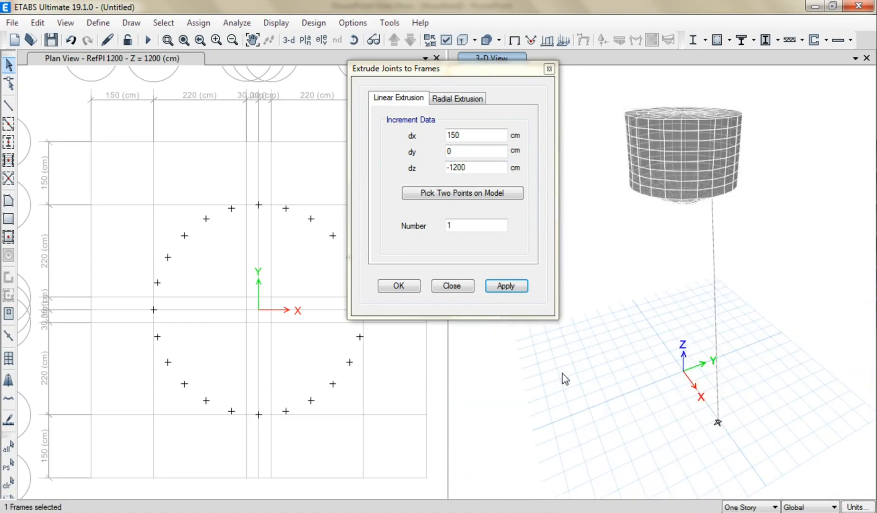
left_click(452, 286)
Replicate the selected column radially about the specified point X 0, Y 0 with an angle of 90 degrees and number 3.
left_click(38, 22)
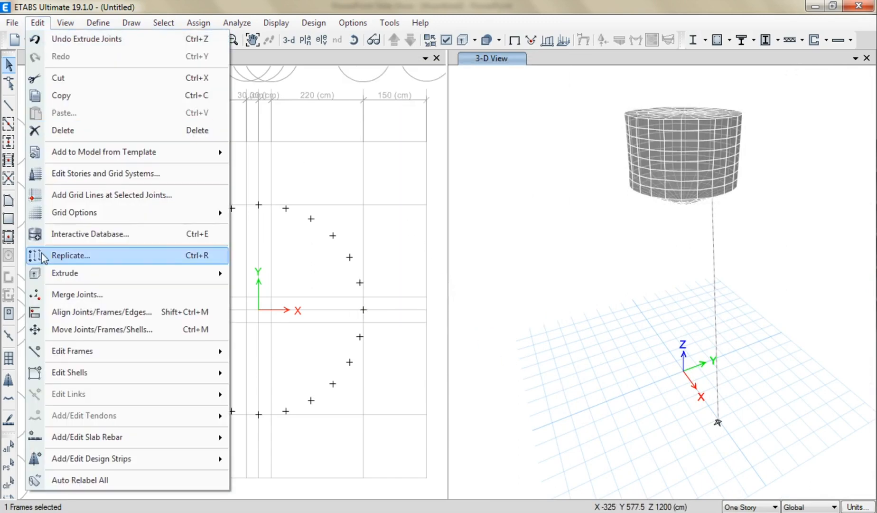
left_click(71, 255)
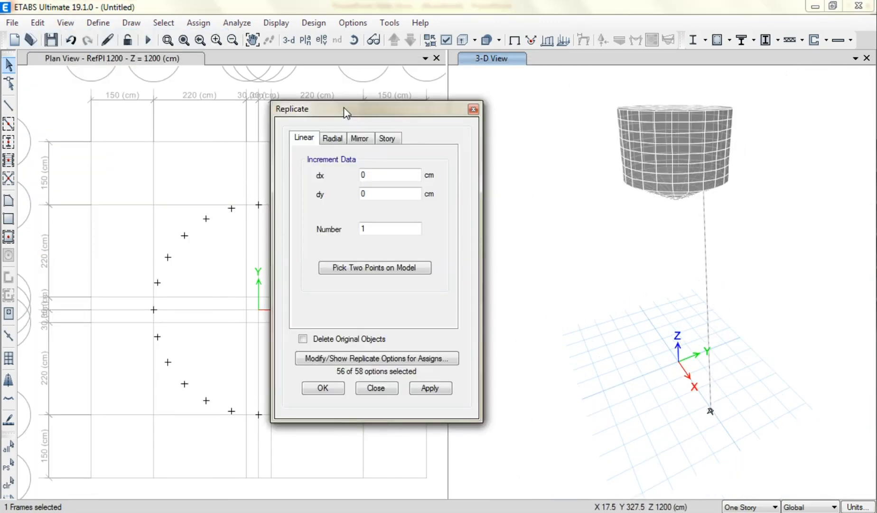
left_click_drag(345, 112, 280, 114)
left_click(267, 141)
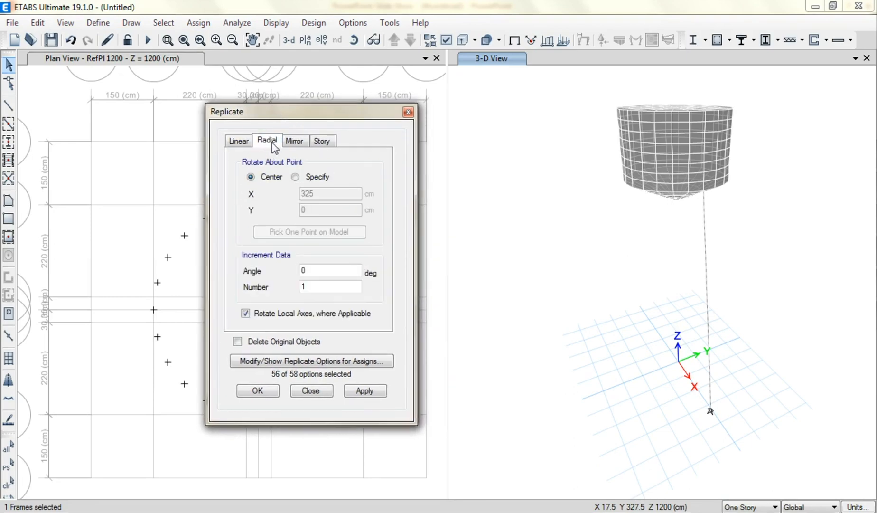
left_click(295, 177)
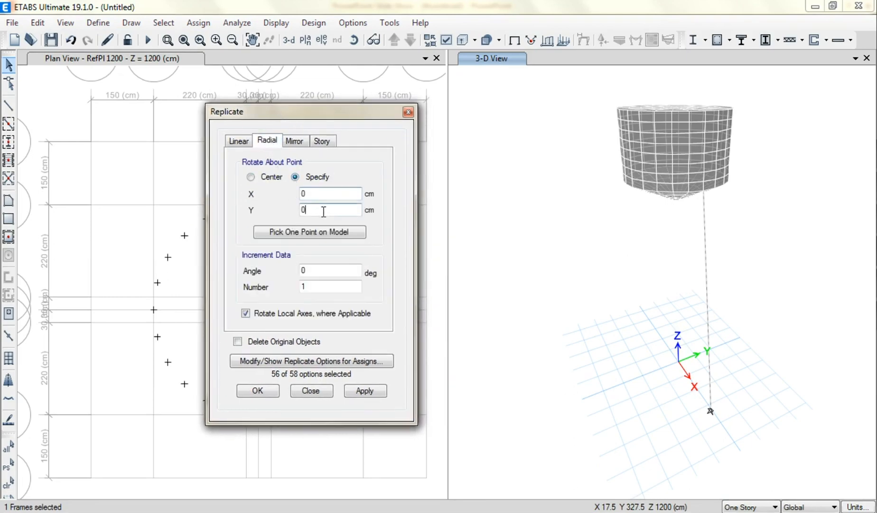
key("Tab")
key("Tab")
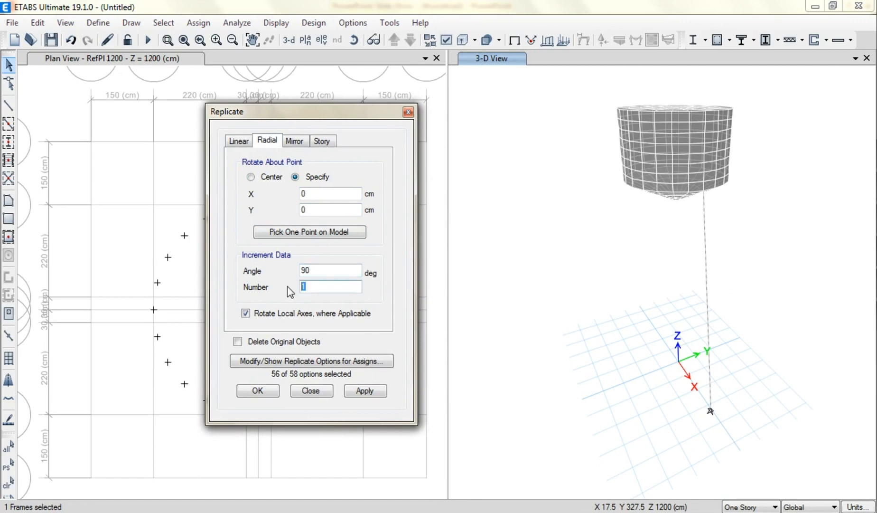
left_click(365, 390)
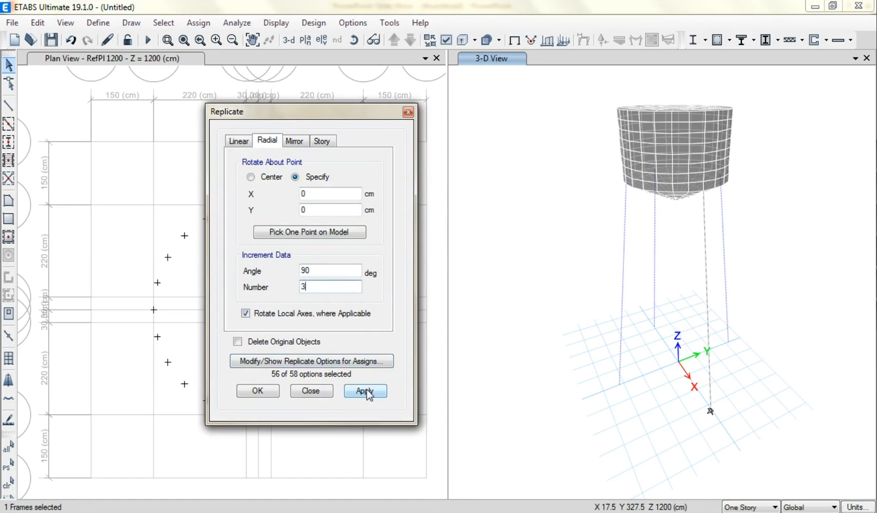
left_click(311, 390)
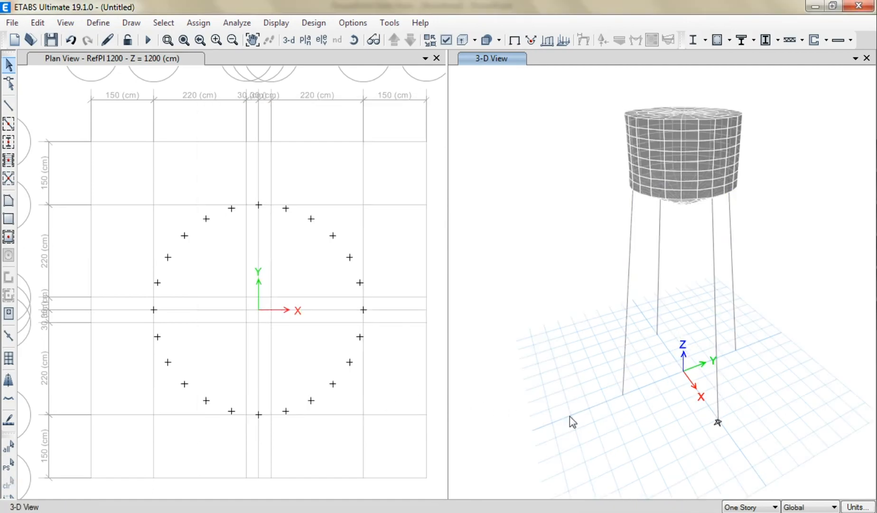
Select the base joints of the columns and assign pinned restraints with Translation X, Y and Z fixed and all rotations free.
left_click_drag(568, 428, 780, 321)
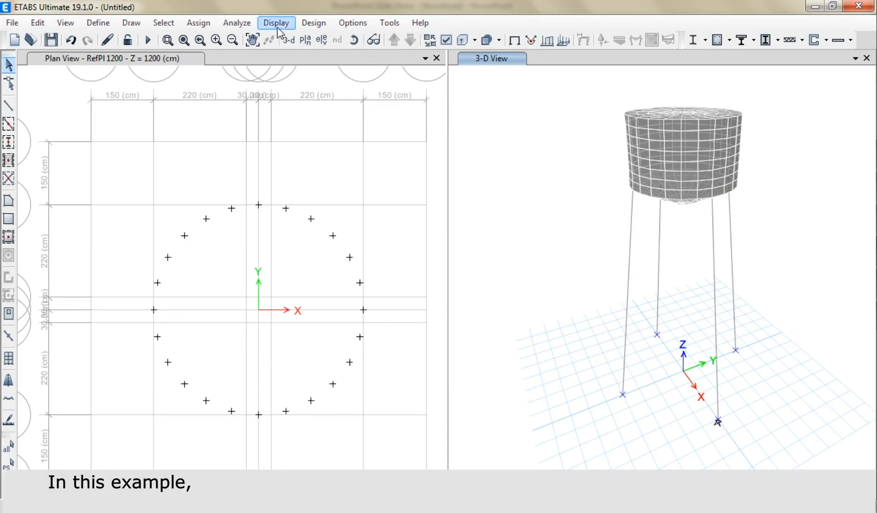
left_click(198, 23)
mouse_move(298, 35)
left_click(418, 38)
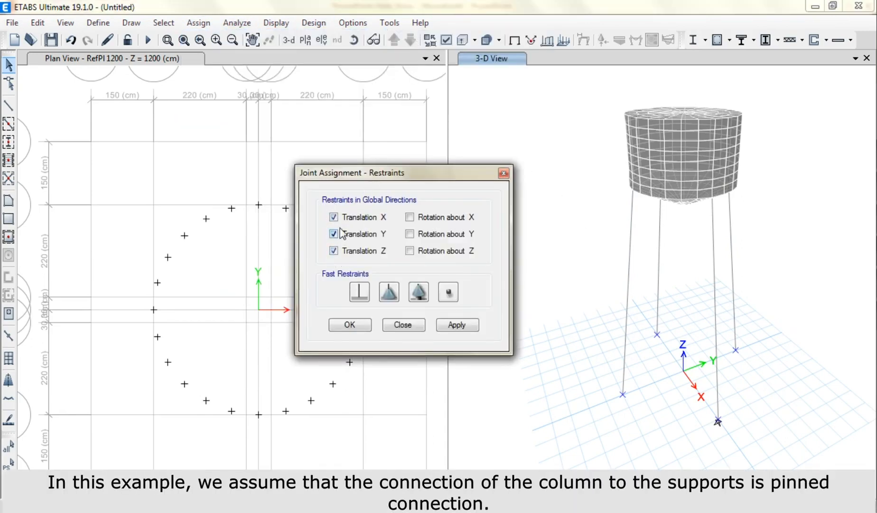
left_click(457, 325)
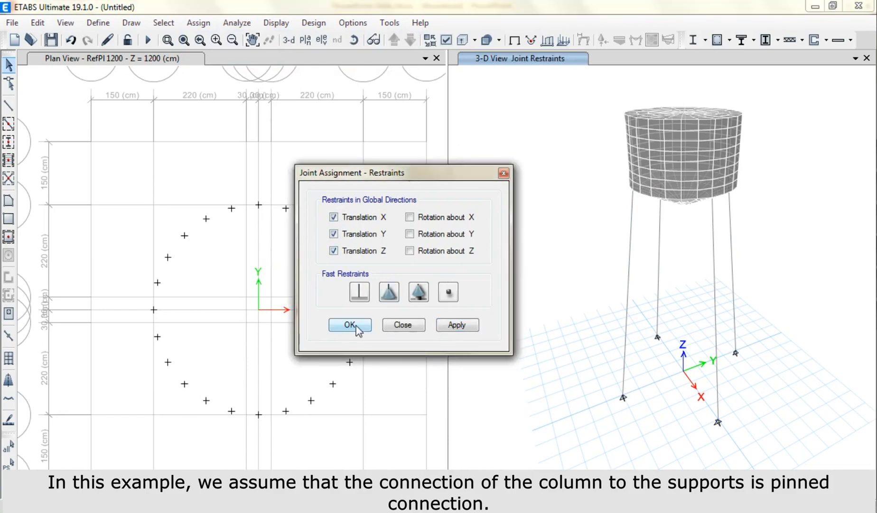
left_click(359, 326)
Inspect the geometry data of one column in its object information.
middle_click_drag(543, 287, 585, 290, "shift")
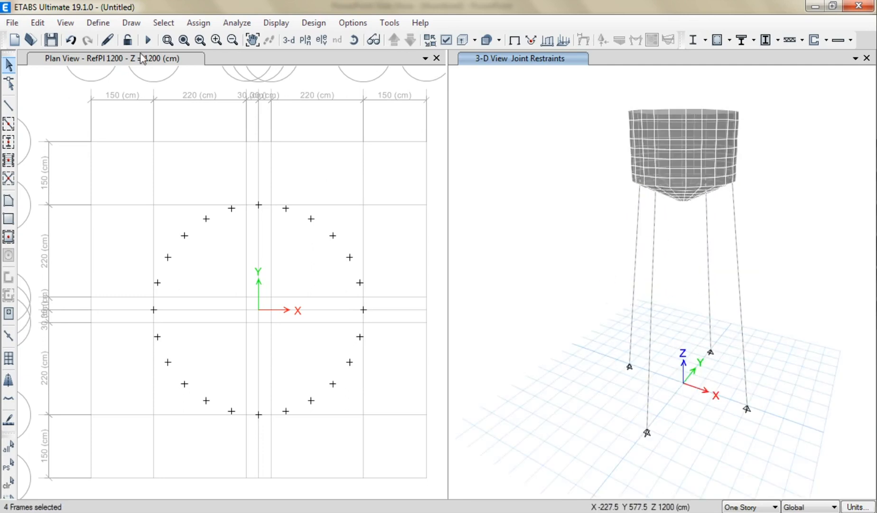
right_click(639, 244)
left_click(370, 145)
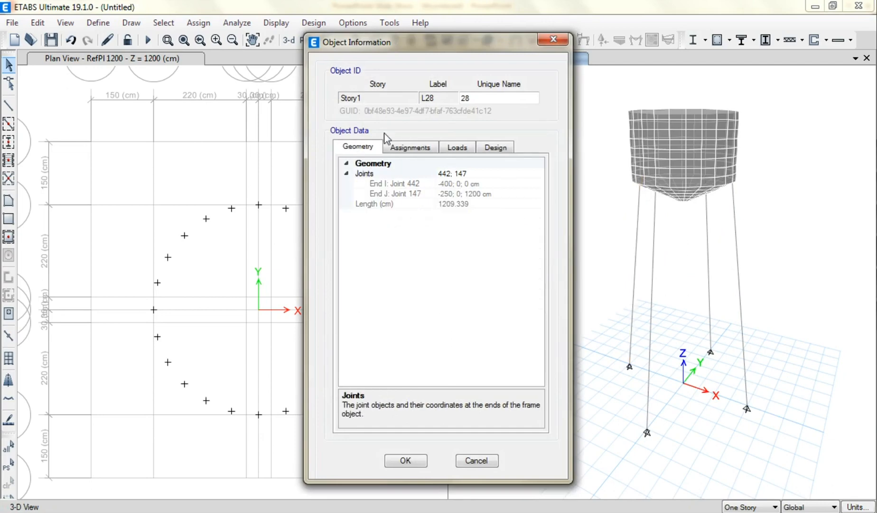
left_click(553, 39)
Select the four inclined columns and divide them into 3 frame objects each.
left_click_drag(756, 265, 595, 274)
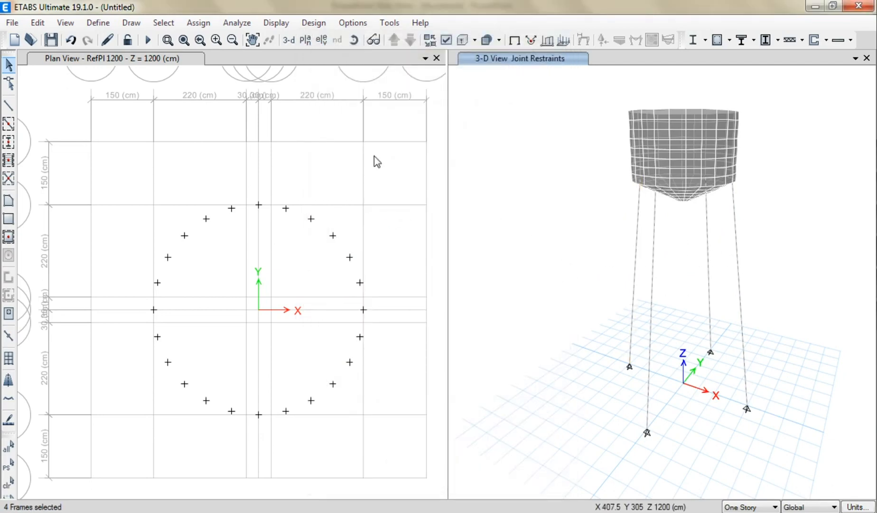
left_click(39, 24)
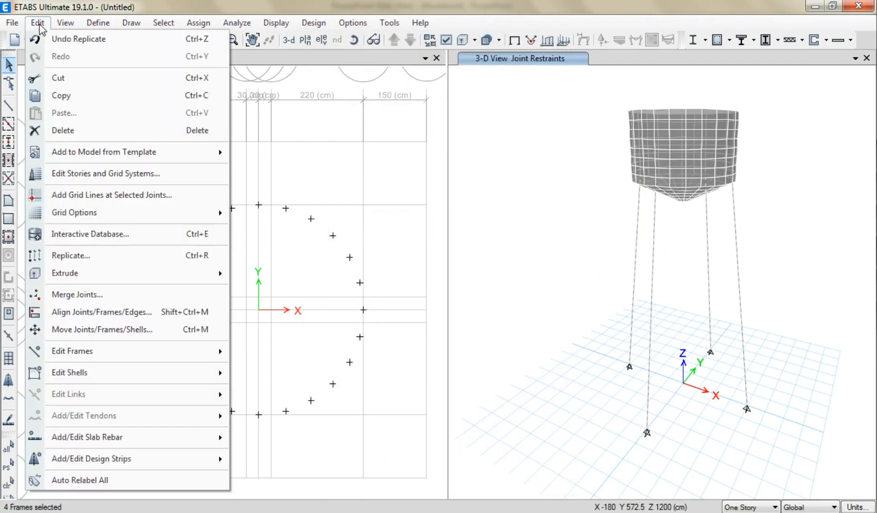
mouse_move(90, 350)
left_click(250, 359)
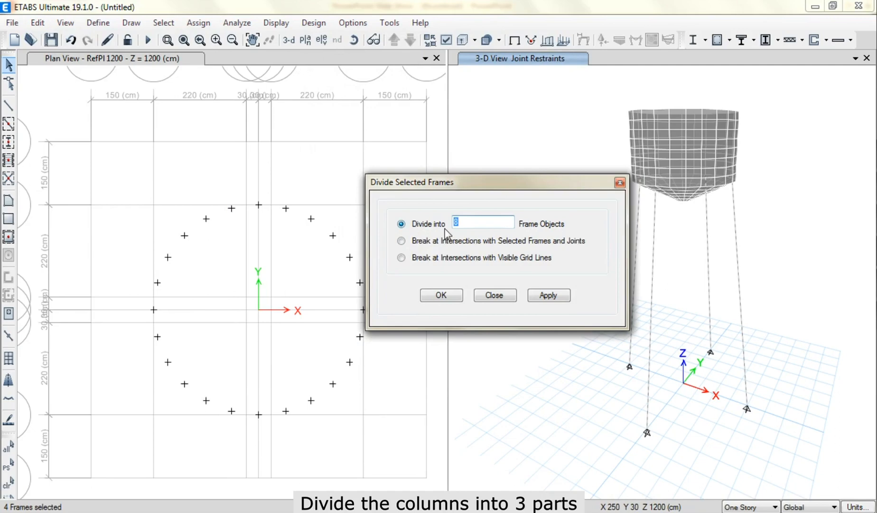
type("3")
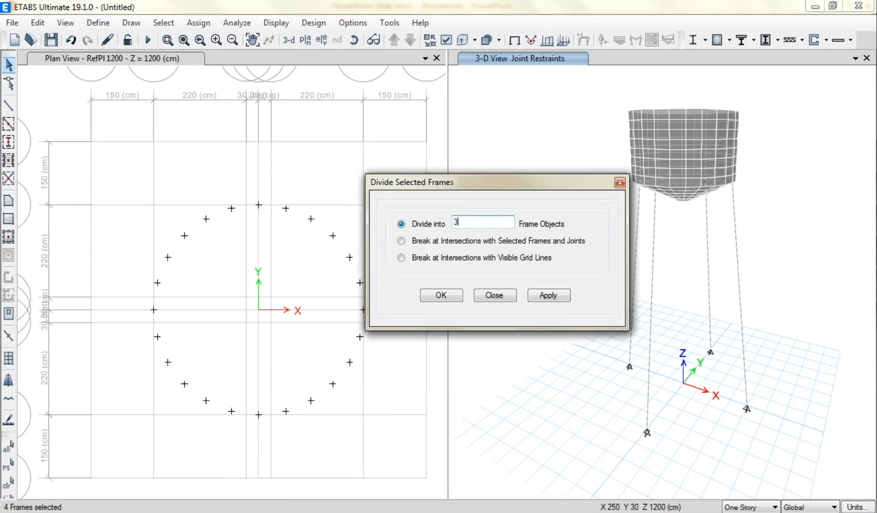
left_click(548, 295)
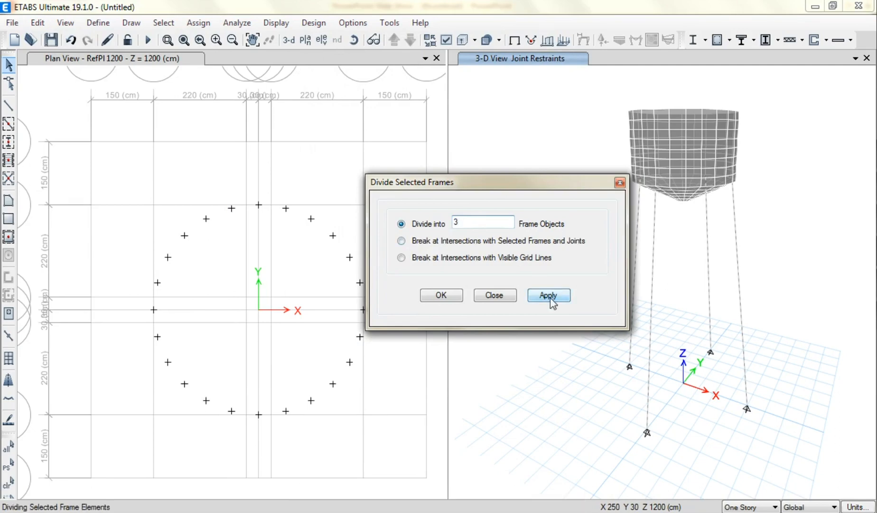
left_click(505, 295)
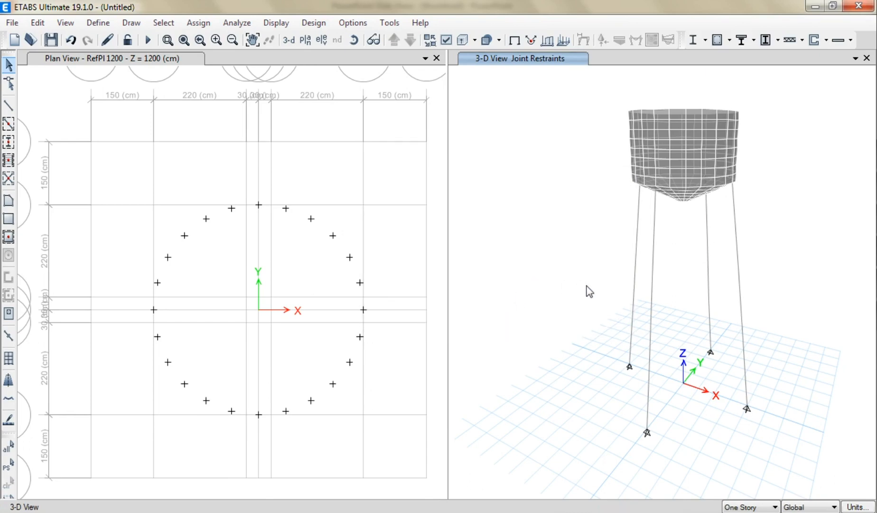
Step the plan view down to Reference Planes 800, 400 and Base, selecting the column joints at each level, and clear the selection.
left_click(344, 141)
left_click(409, 40)
left_click(409, 40)
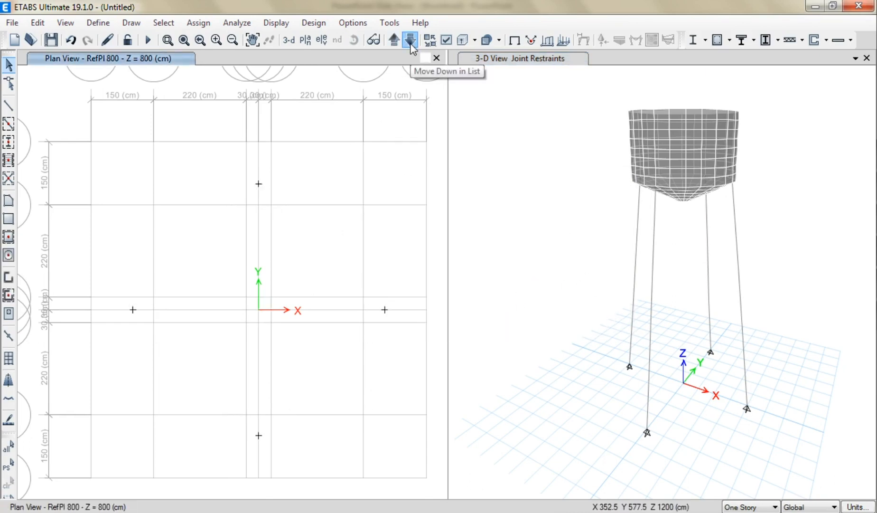
left_click_drag(121, 455, 410, 166)
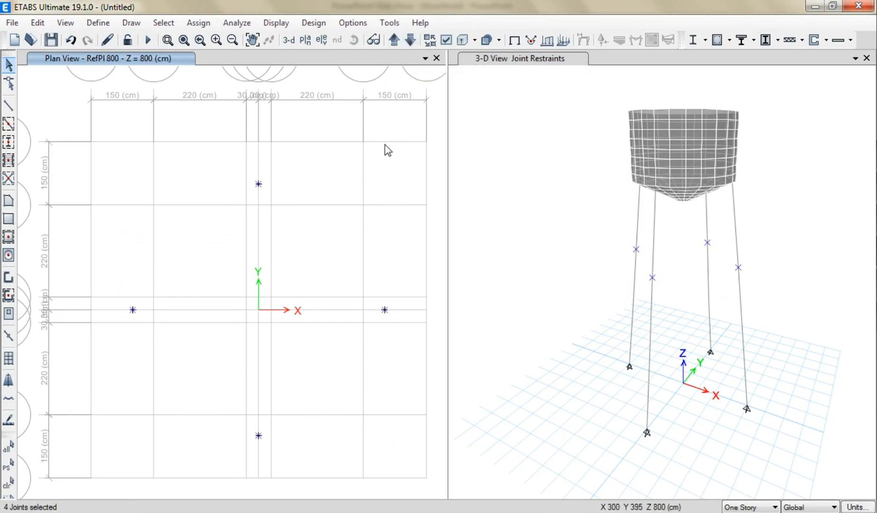
left_click(407, 42)
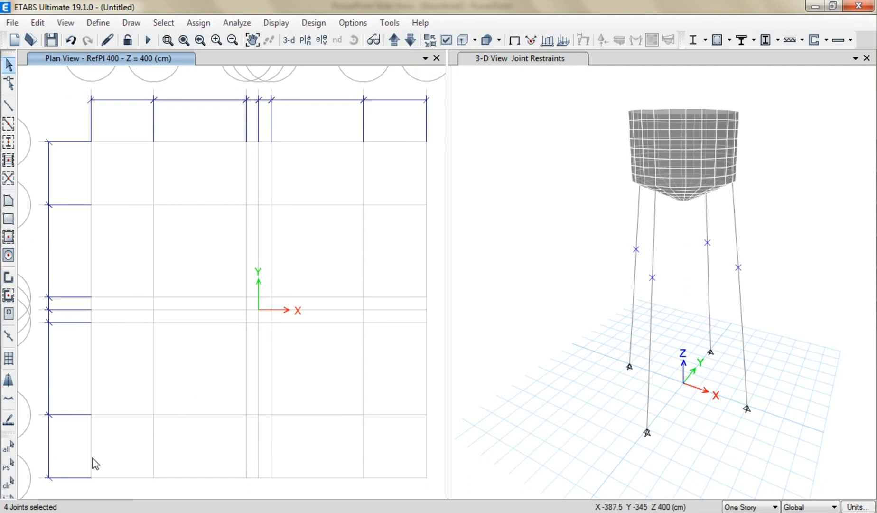
left_click_drag(77, 484, 426, 129)
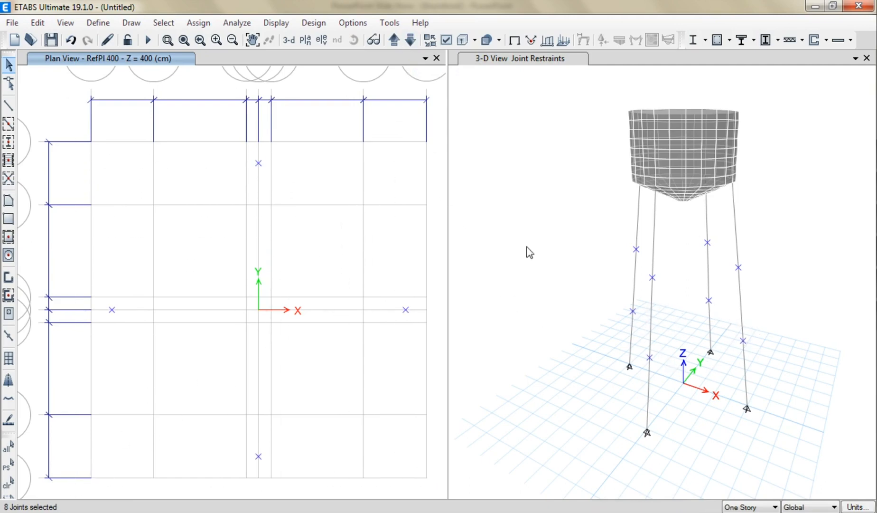
left_click(411, 40)
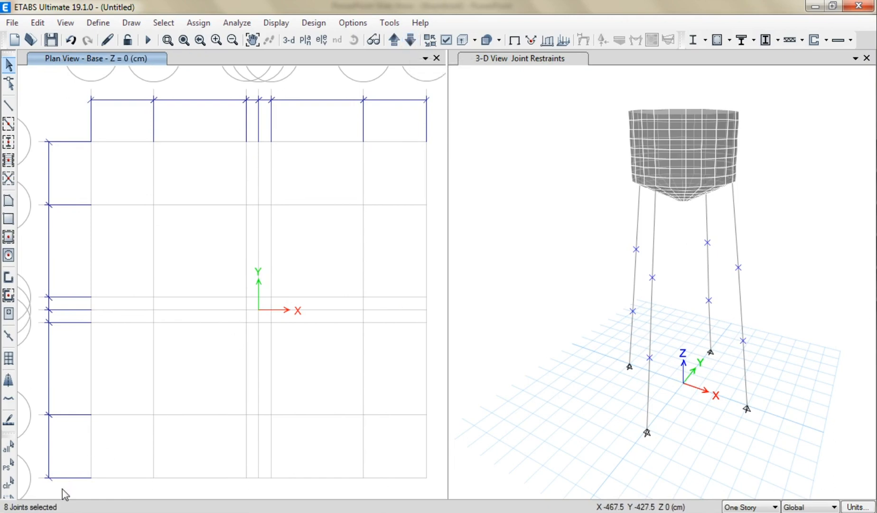
left_click_drag(65, 493, 427, 132)
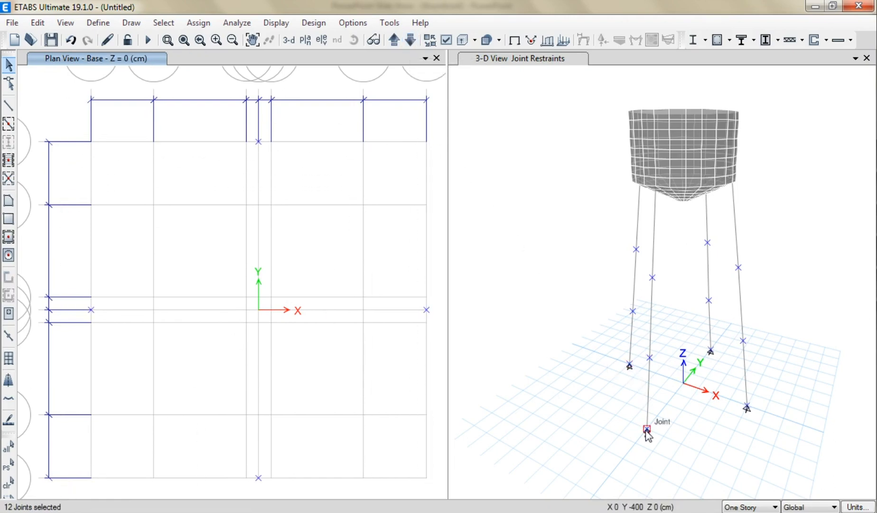
left_click(554, 276)
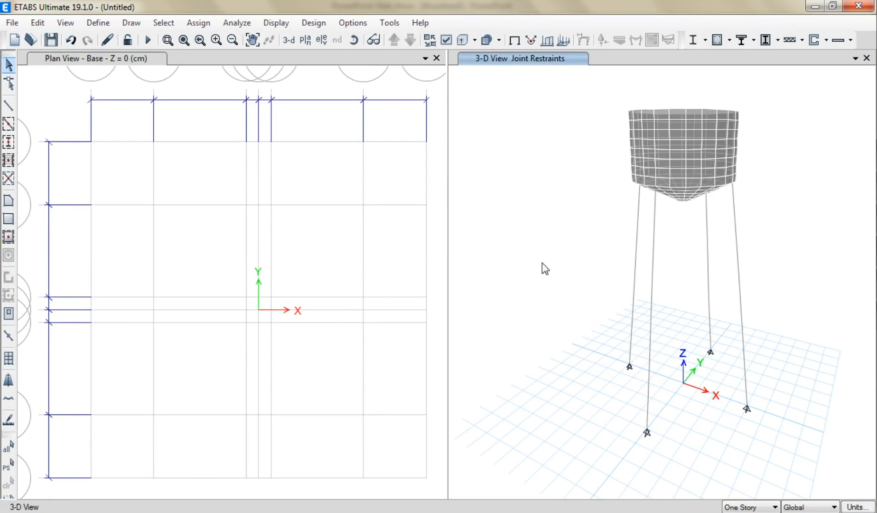
Set Moment Releases to Pinned for straight frame line drawing and leave draw mode.
left_click(8, 105)
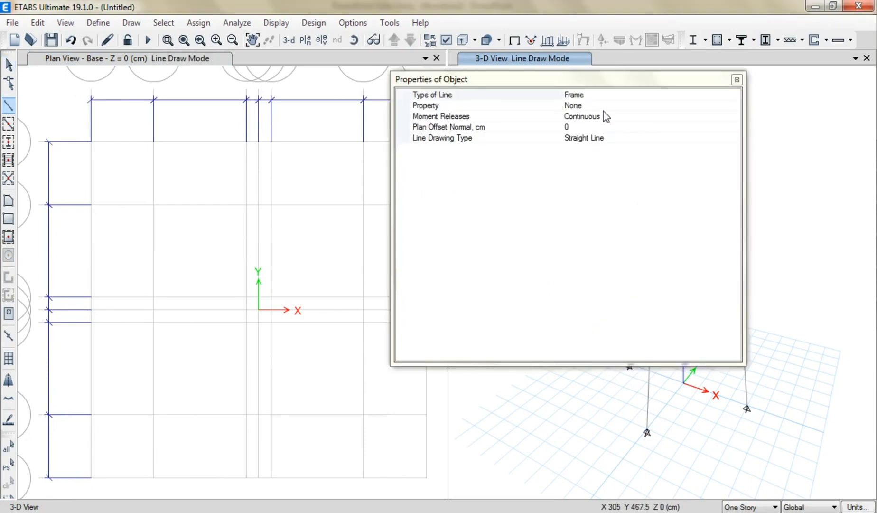
left_click(605, 116)
left_click(734, 117)
left_click(582, 139)
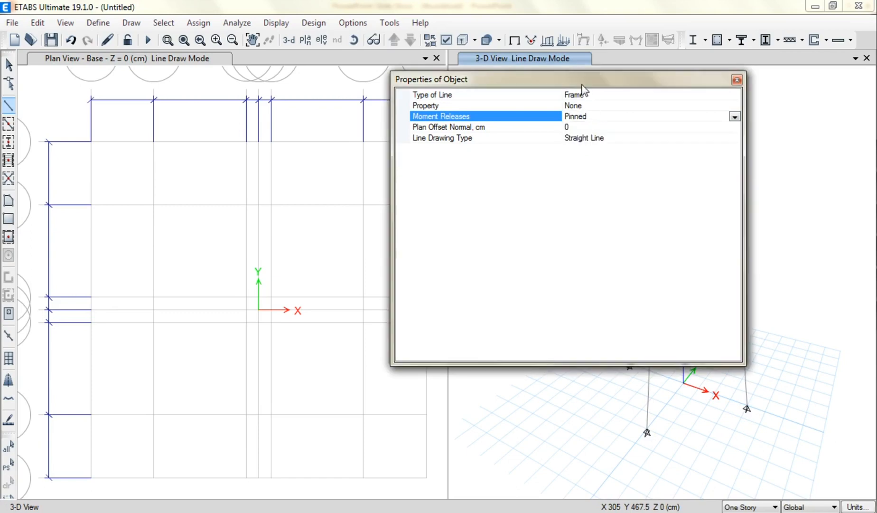
left_click_drag(582, 84, 345, 96)
left_click_drag(432, 95, 392, 124)
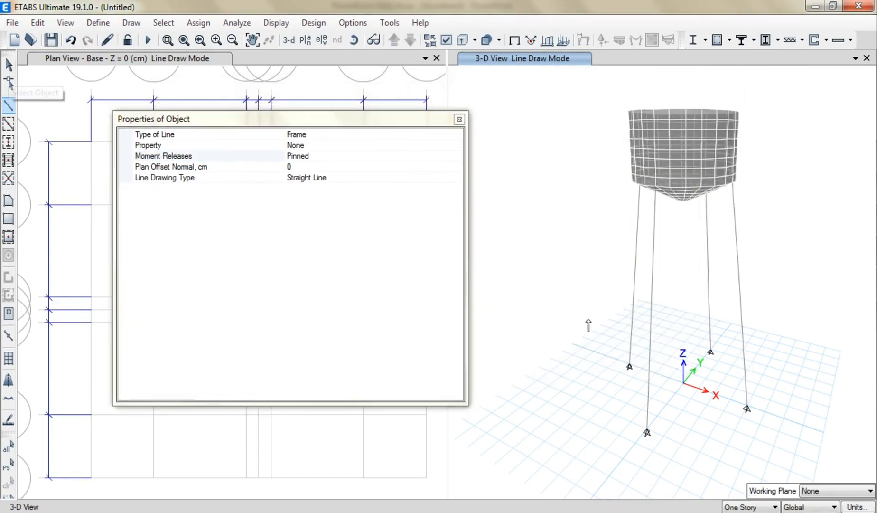
left_click_drag(355, 119, 620, 109)
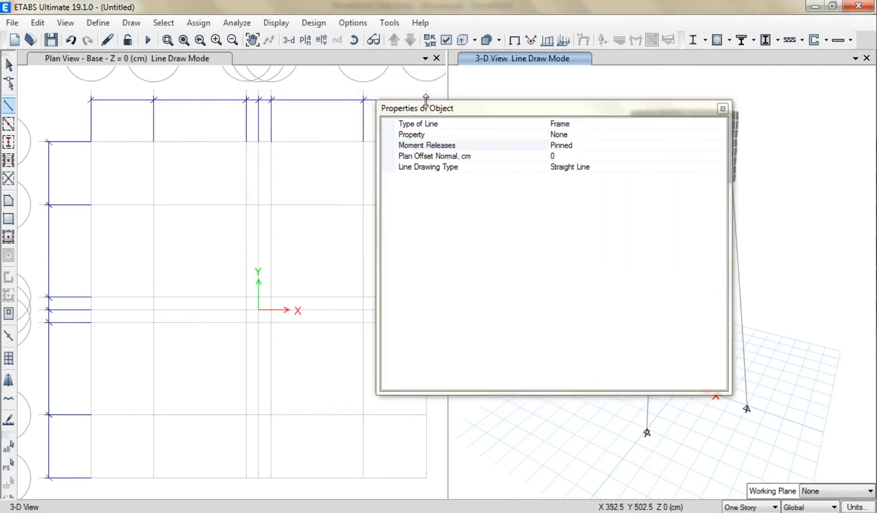
left_click_drag(427, 108, 128, 107)
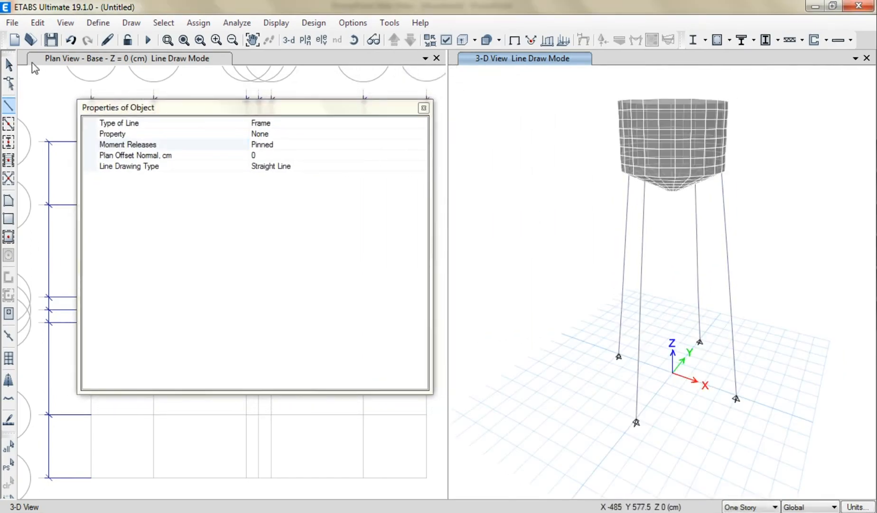
left_click(9, 65)
Turn the grid system back on in the 3-D view.
right_click(504, 199)
left_click(518, 240)
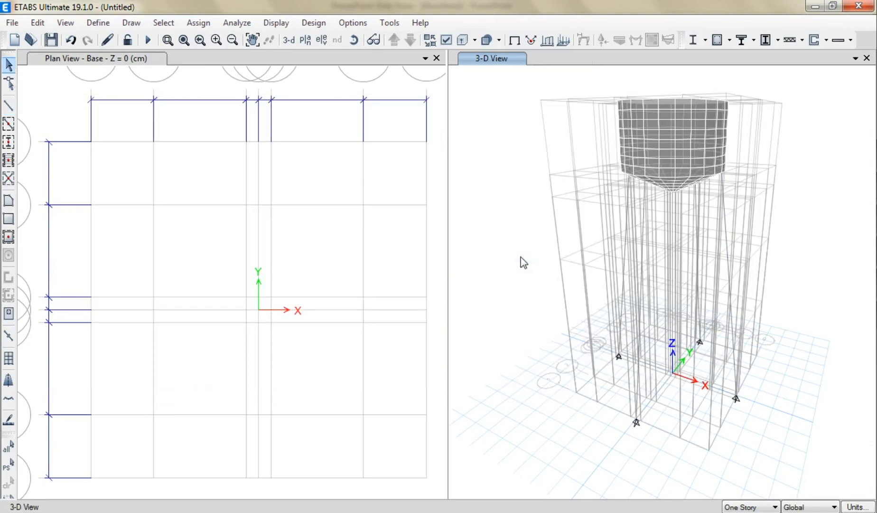
mouse_move(616, 298)
middle_mouse_down("shift")
mouse_move(542, 225)
mouse_move(652, 294)
mouse_move(686, 297)
middle_mouse_up("shift")
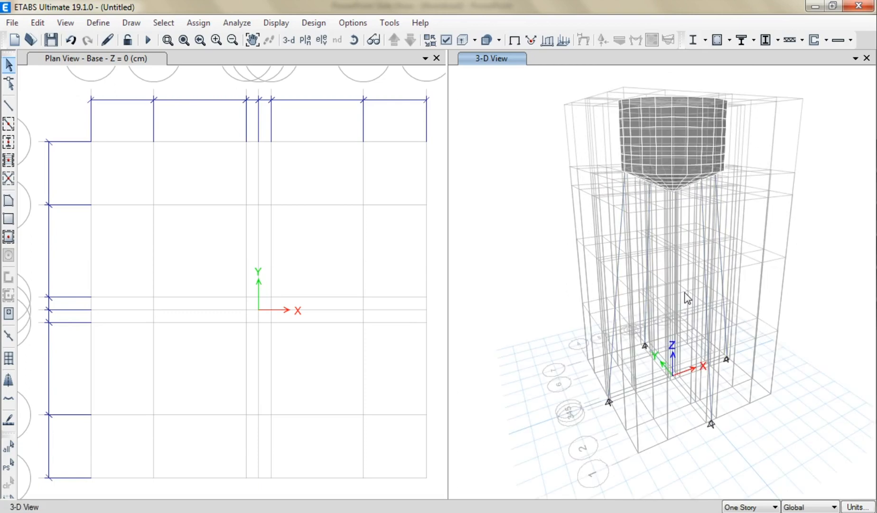
Hide the grid in the 3-D view and draw pinned horizontal beams connecting the four columns at their lower division joints.
right_click(526, 204)
left_click(538, 252)
left_click(9, 106)
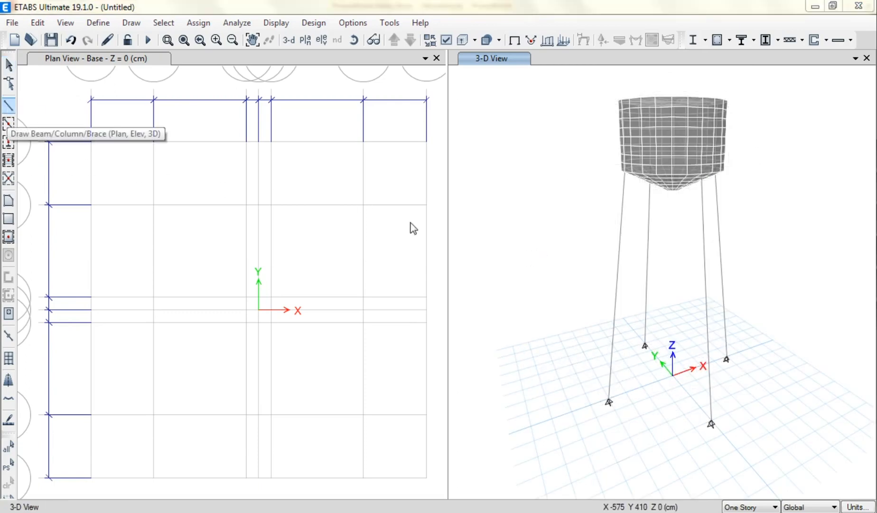
middle_click_drag(651, 314, 560, 250, "shift")
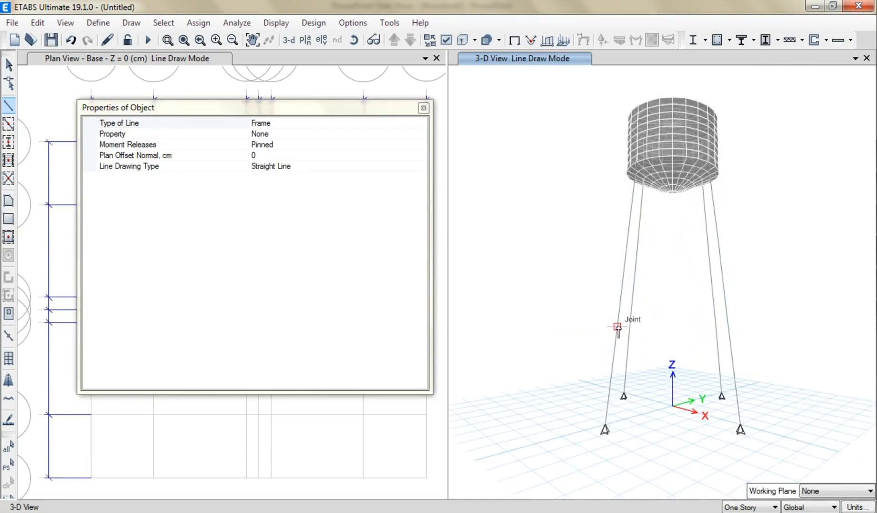
left_click(618, 327)
left_click(728, 326)
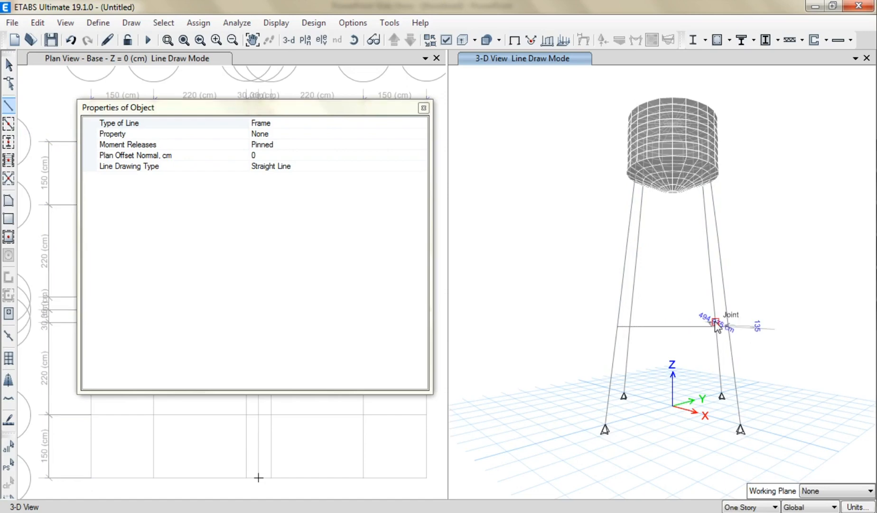
left_click(630, 323)
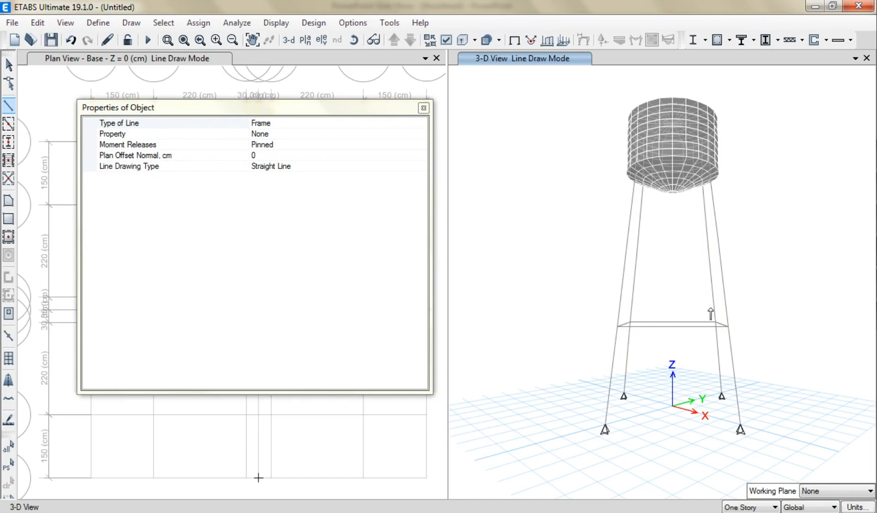
Draw a closed ring of pinned horizontal beams connecting the four columns at their upper division joints.
scroll(632, 319, "up", 5)
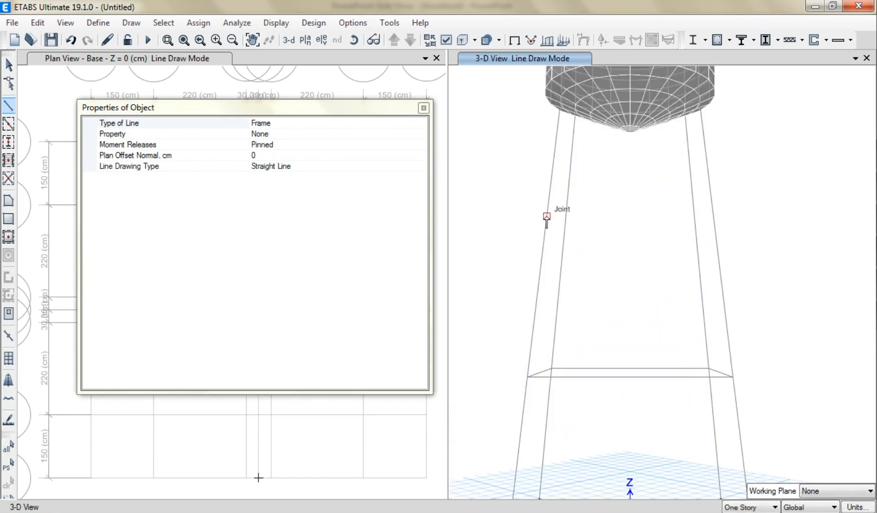
left_click(709, 222)
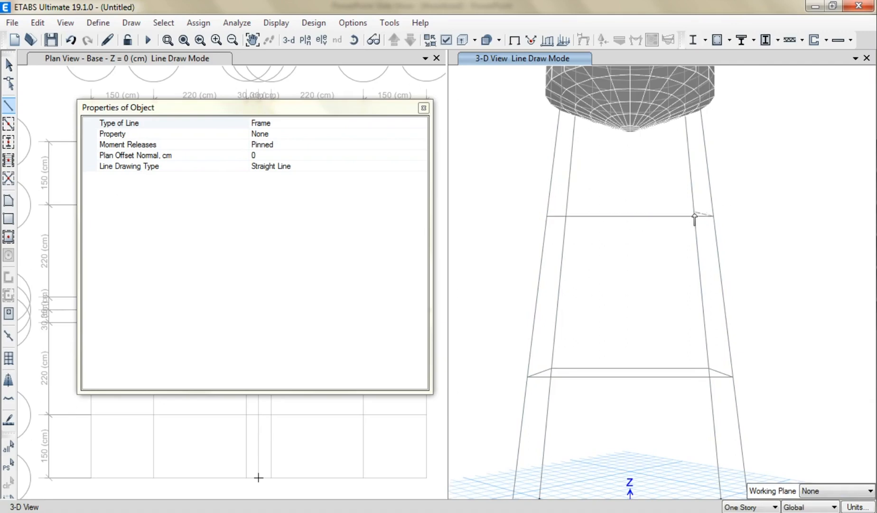
left_click(696, 241)
left_click(564, 241)
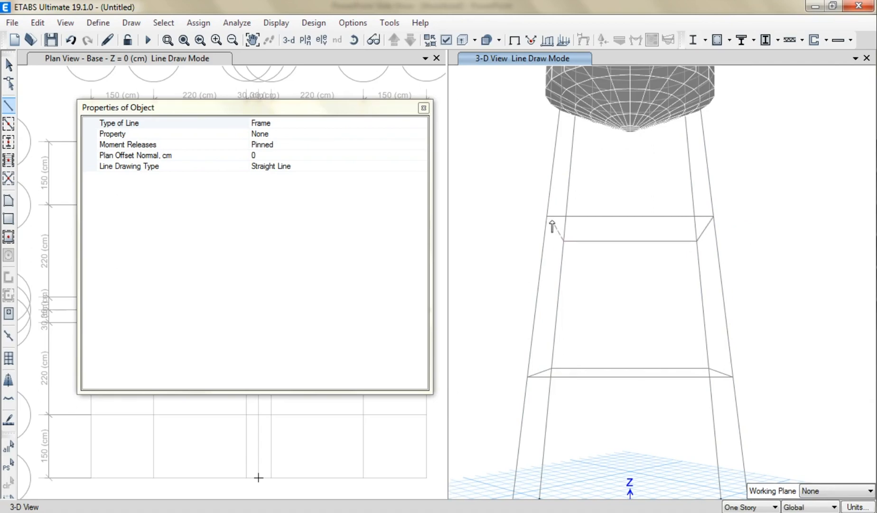
left_click(549, 218)
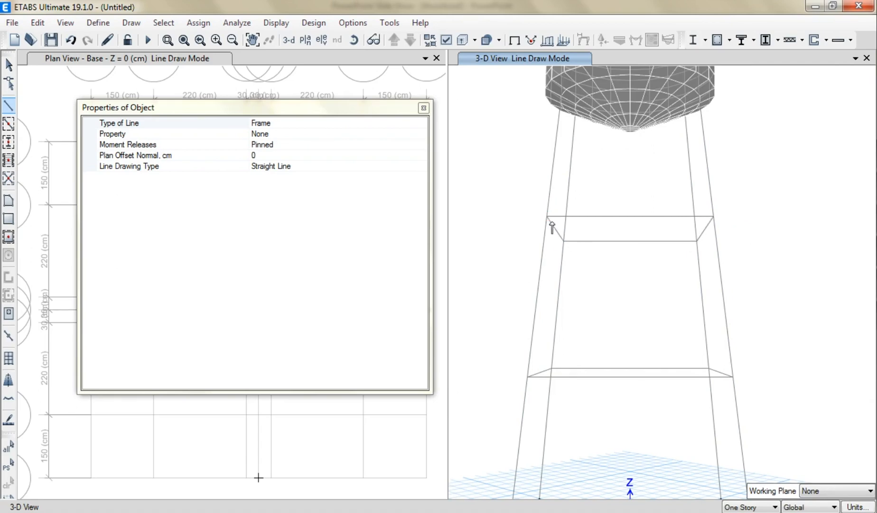
Draw pinned diagonal X-braces on all four sides of the tower between the lower and upper beam rings.
left_click(528, 376)
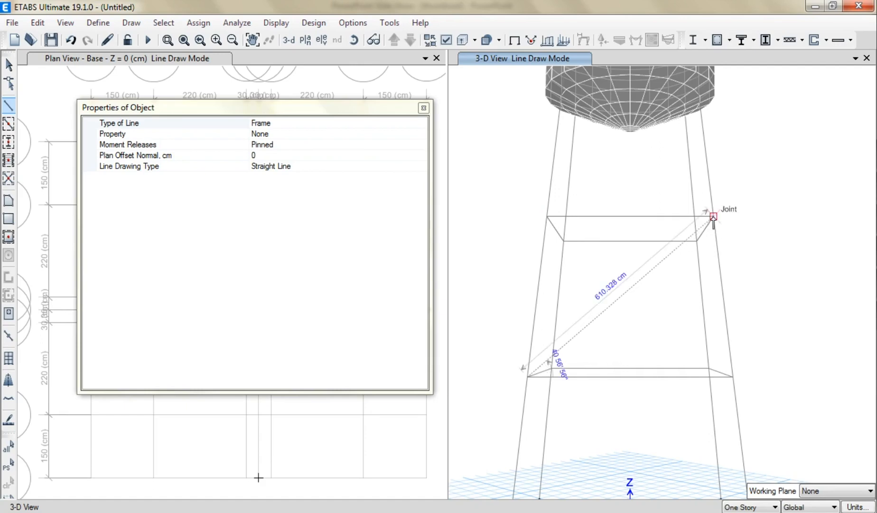
left_click(713, 218)
left_click(709, 367)
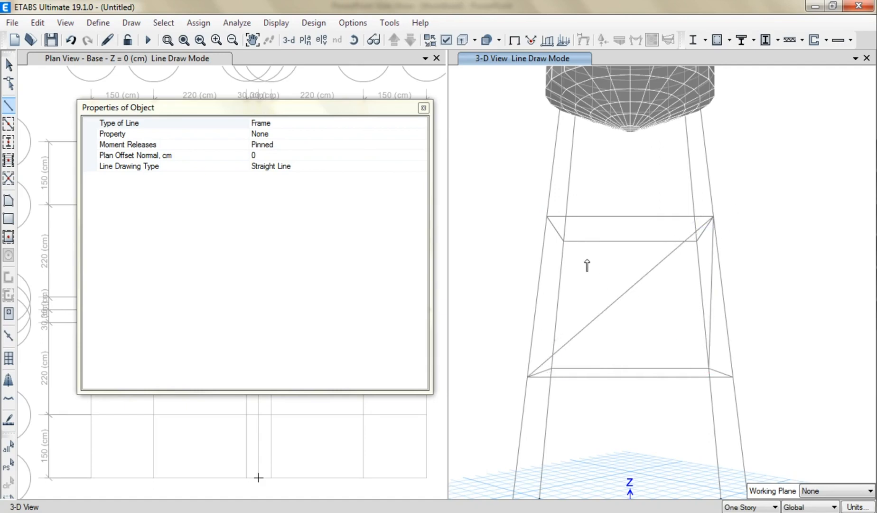
left_click(563, 241)
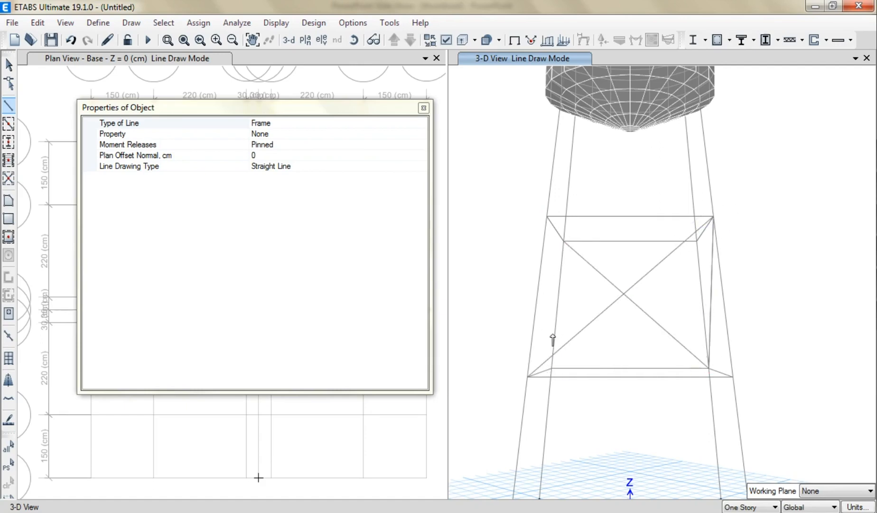
left_click(528, 376)
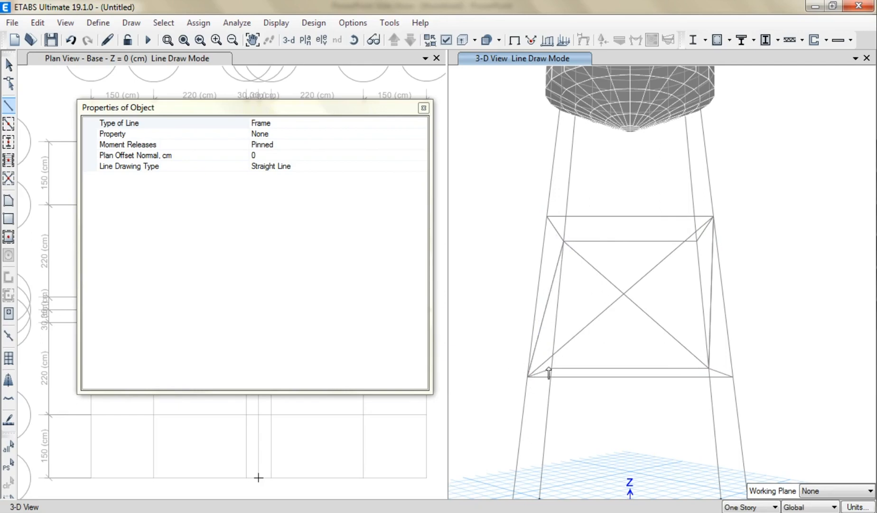
left_click(547, 216)
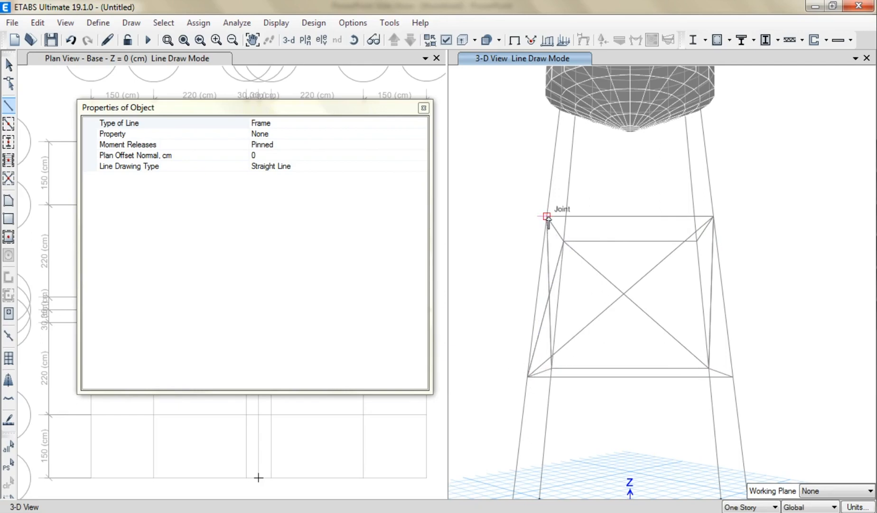
left_click(733, 377)
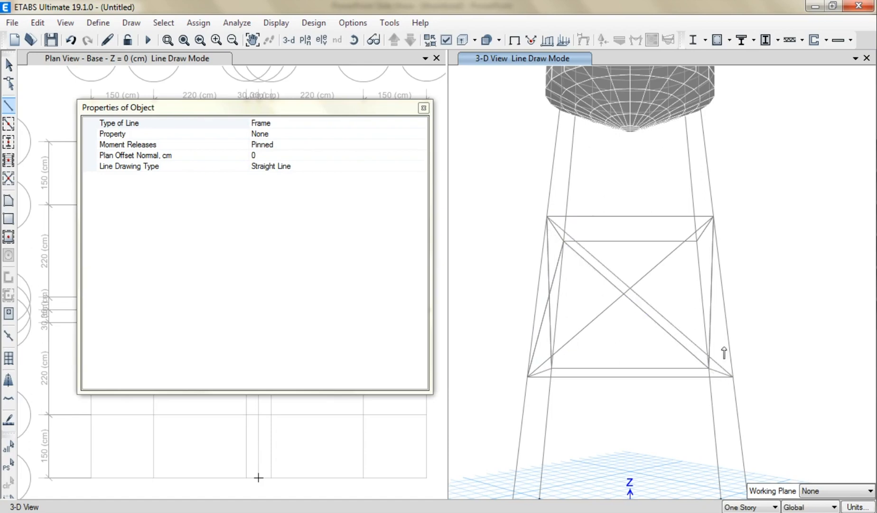
left_click(697, 241)
left_click(553, 368)
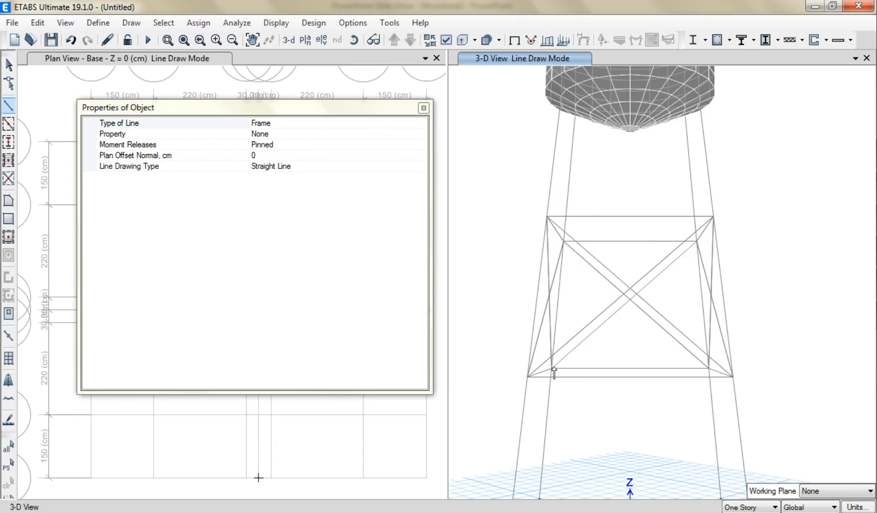
Draw pinned diagonal X-braces on all four sides of the bottom panel, from the column base supports to the lower beam ring.
middle_click_drag(584, 380, 536, 285)
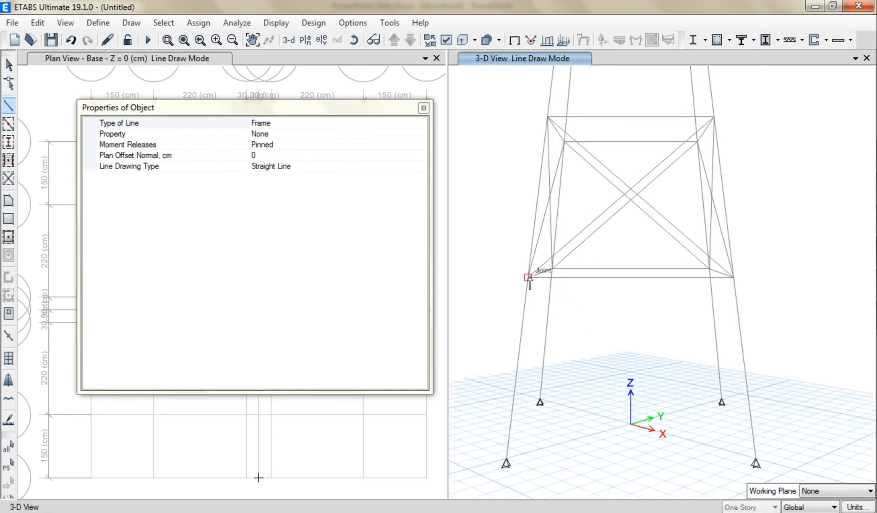
left_click(528, 276)
double_click(756, 463)
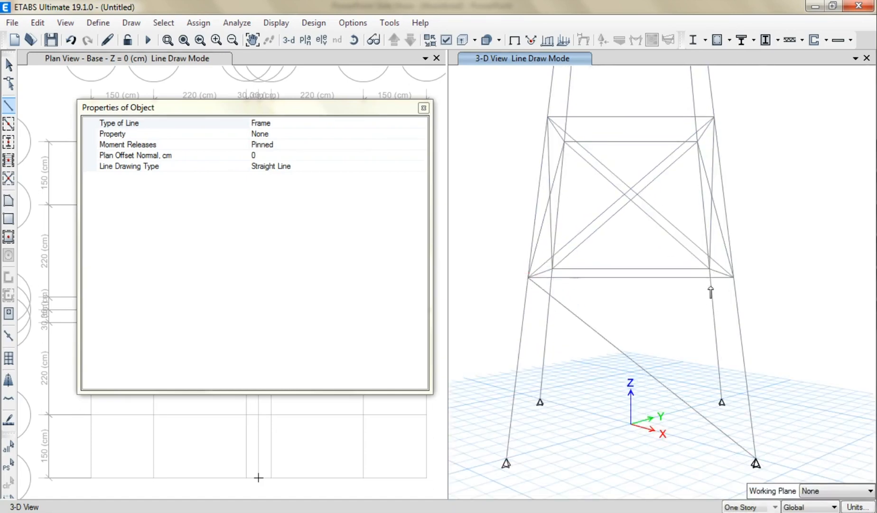
left_click(711, 276)
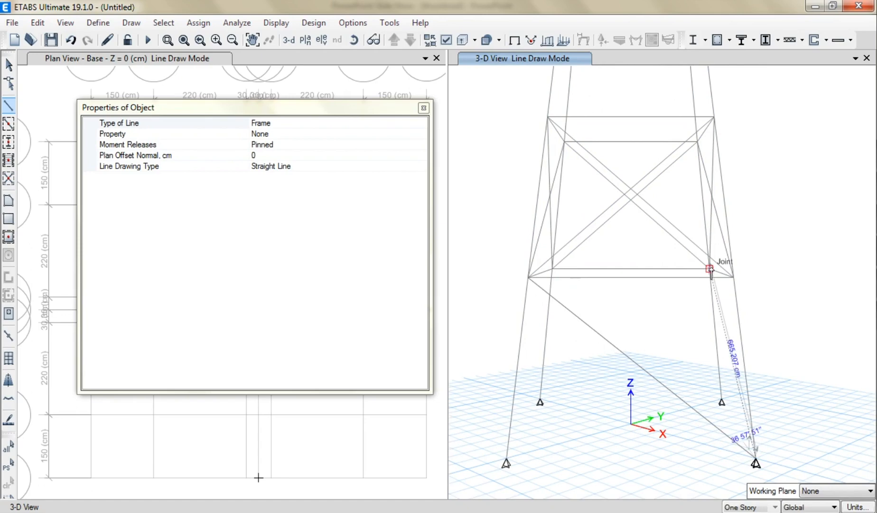
left_click(541, 401)
double_click(529, 277)
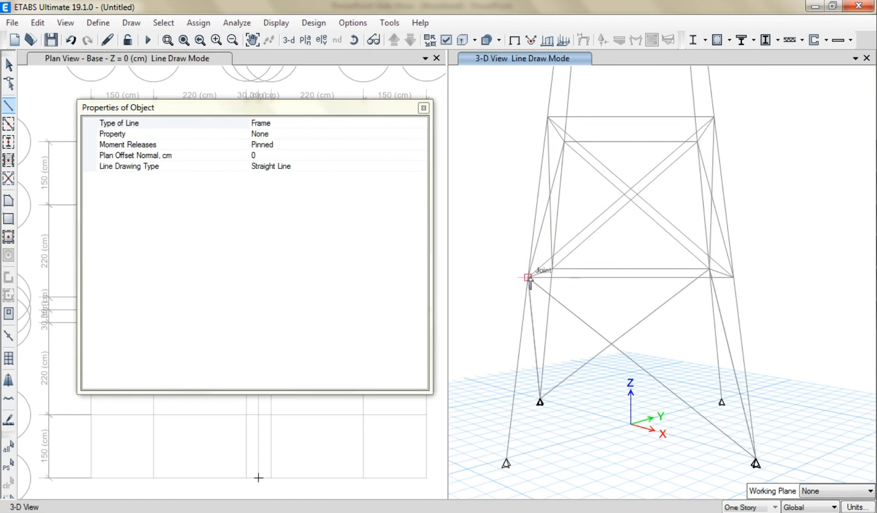
left_click(506, 461)
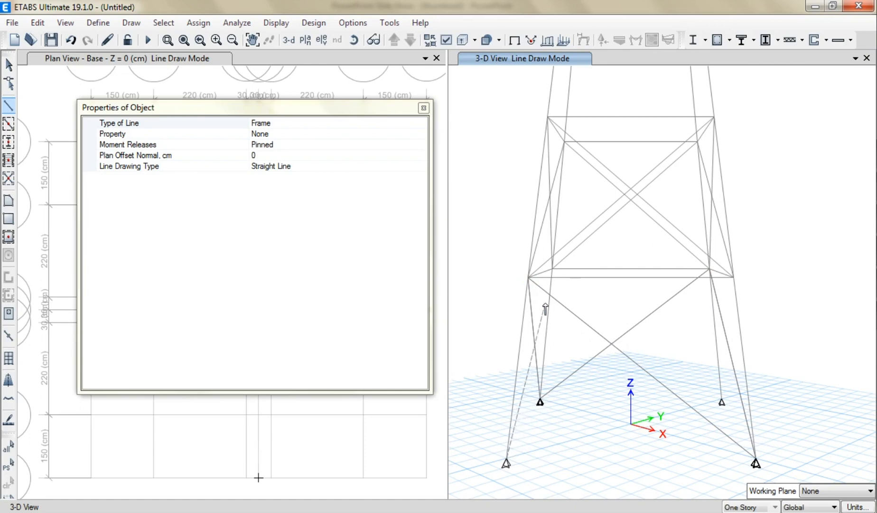
left_click(552, 269)
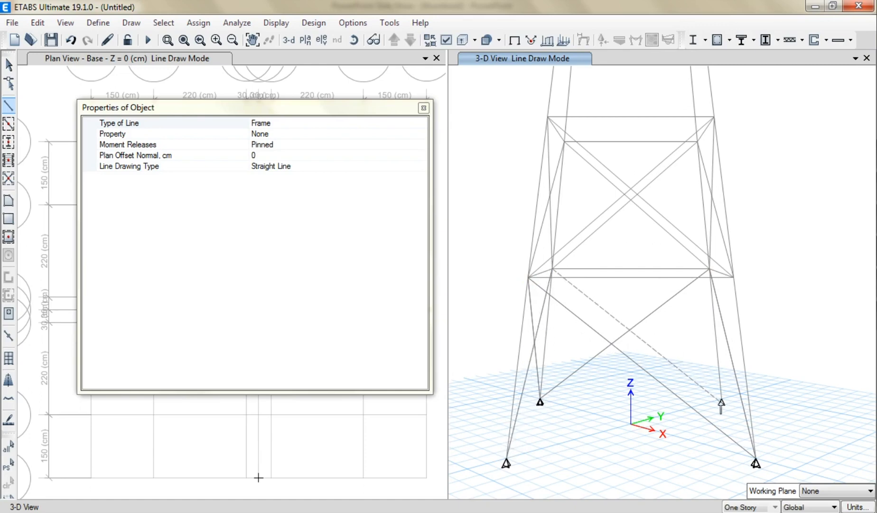
double_click(733, 277)
left_click(733, 277)
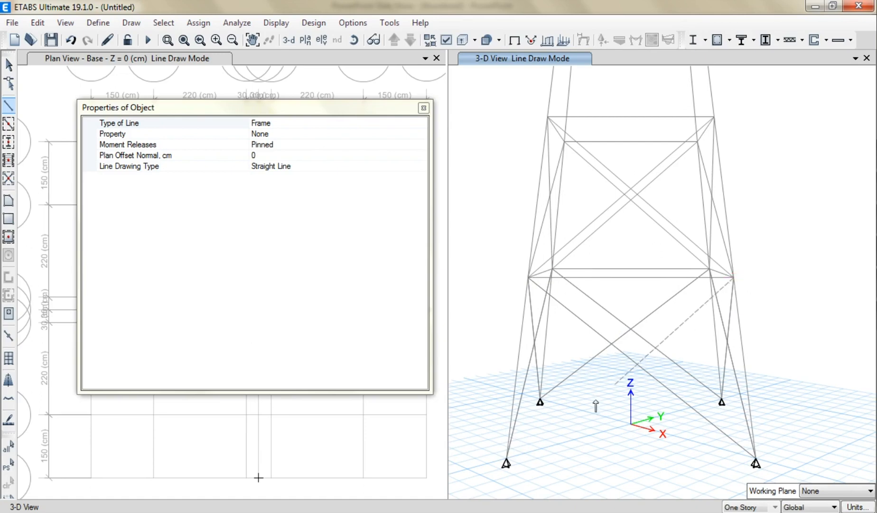
double_click(507, 461)
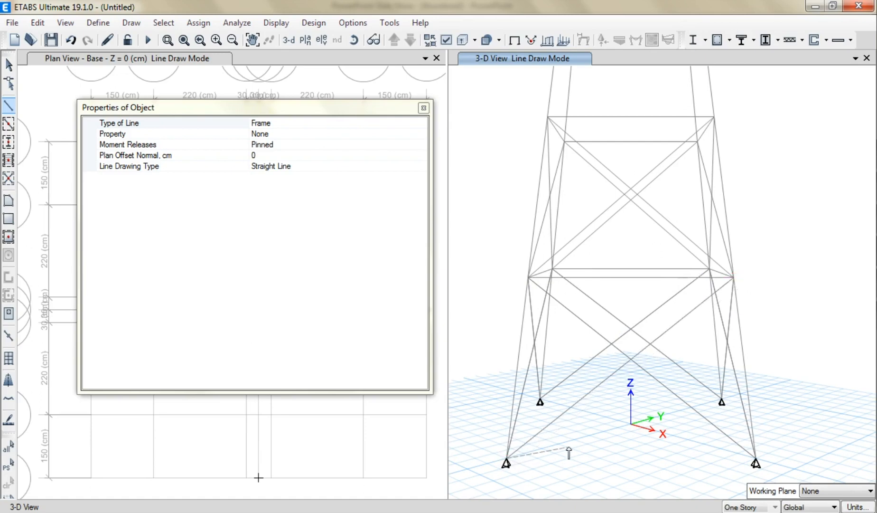
Draw a pinned X-brace on the first side of the top panel, between the upper beam ring and the column tops at the tank.
middle_click_drag(604, 344, 592, 438)
middle_click_drag(637, 300, 627, 427)
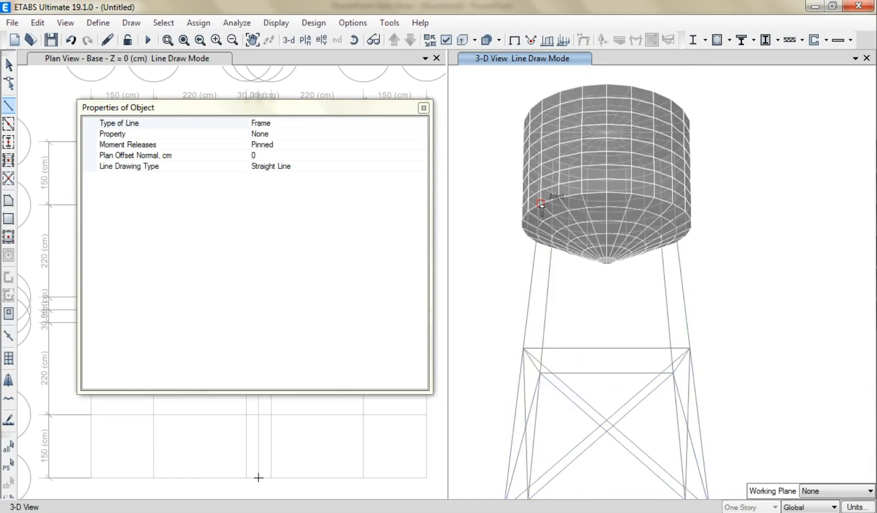
left_click(541, 204)
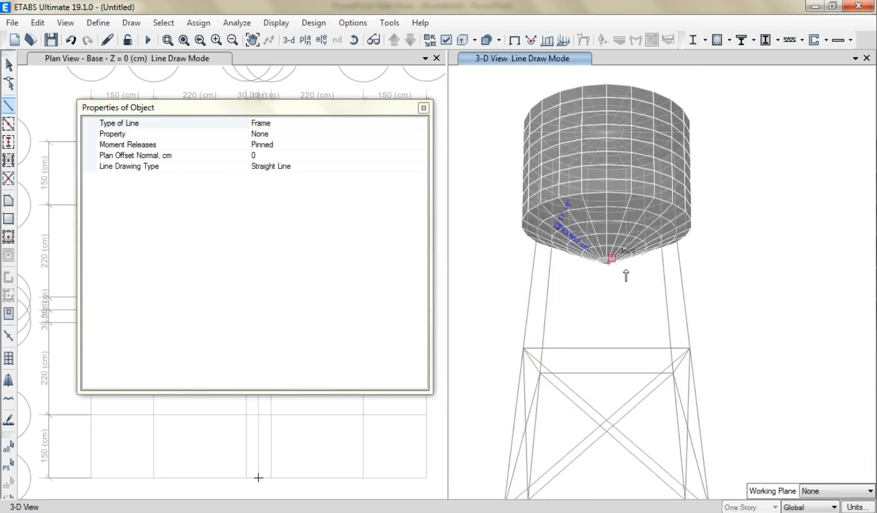
left_click(689, 349)
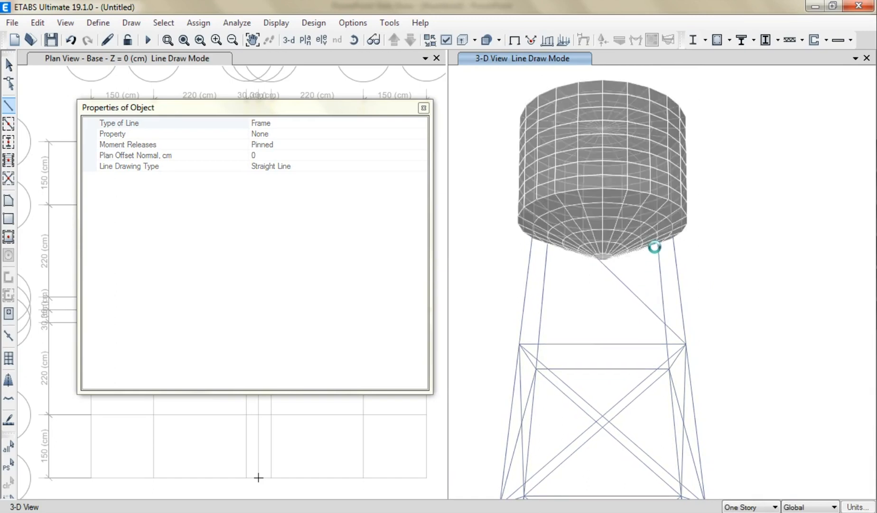
left_click(519, 344)
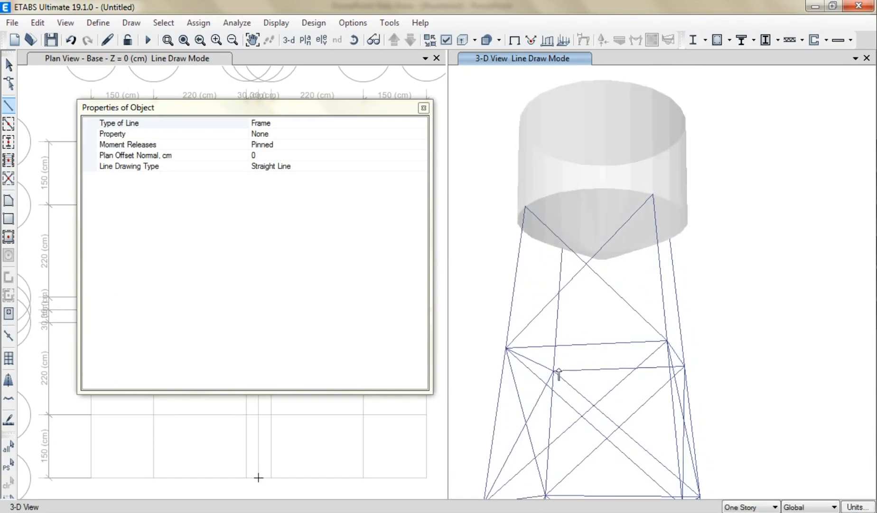
Draw a pinned X-brace on a second side of the top panel, from the upper beam ring to the column tops.
middle_click_drag(537, 374, 506, 363)
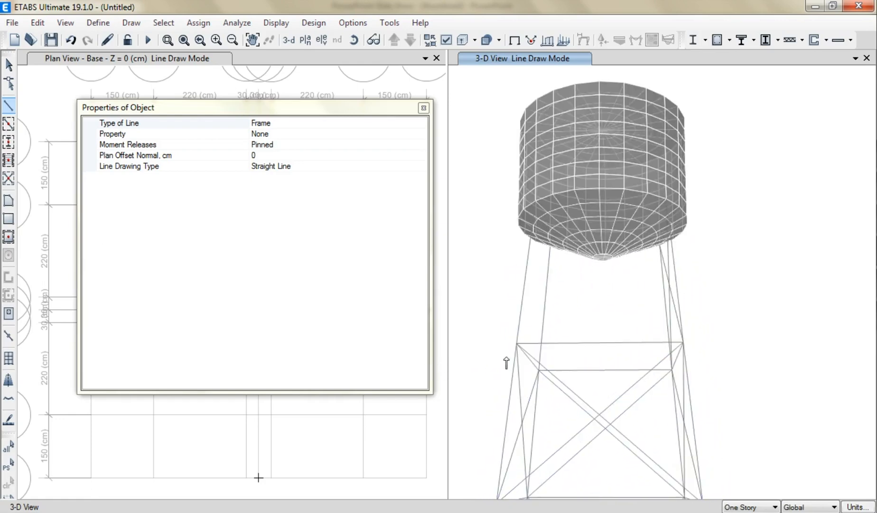
left_click(603, 257)
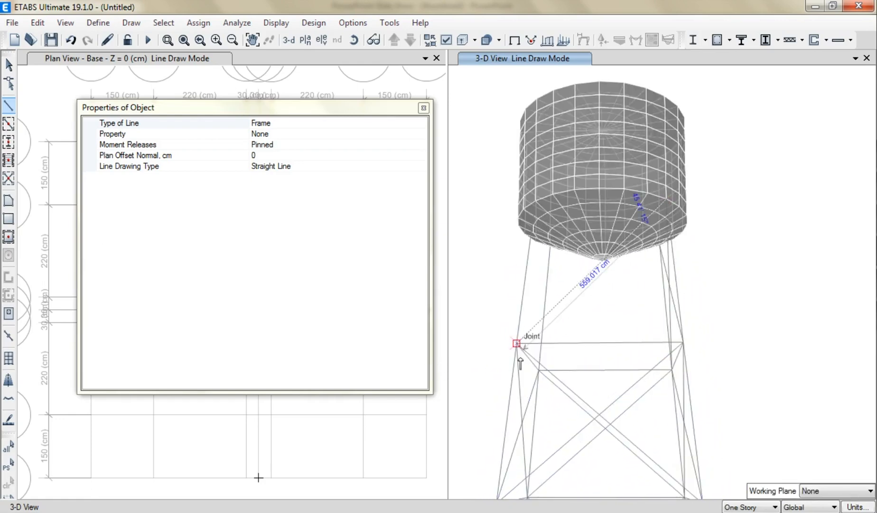
double_click(518, 345)
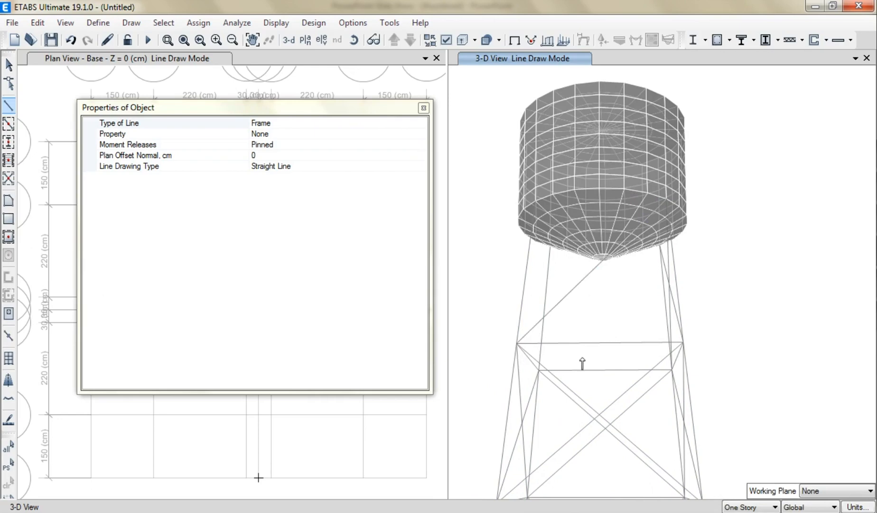
left_click(683, 341)
middle_click_drag(577, 259, 571, 269)
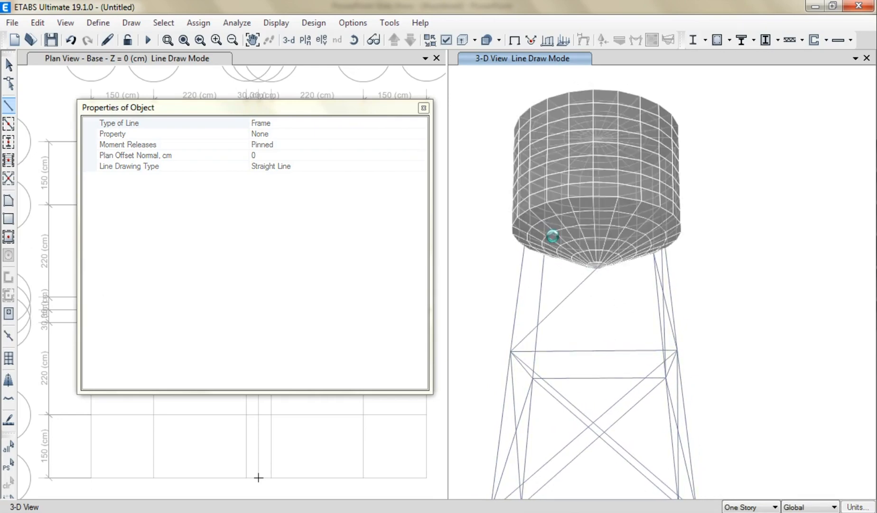
double_click(530, 214)
Draw a pinned X-brace on a third side of the top panel, joining the column tops to the upper beam ring.
mouse_move(720, 454)
middle_mouse_down("shift")
mouse_move(798, 442)
mouse_move(829, 443)
mouse_move(835, 453)
middle_mouse_up("shift")
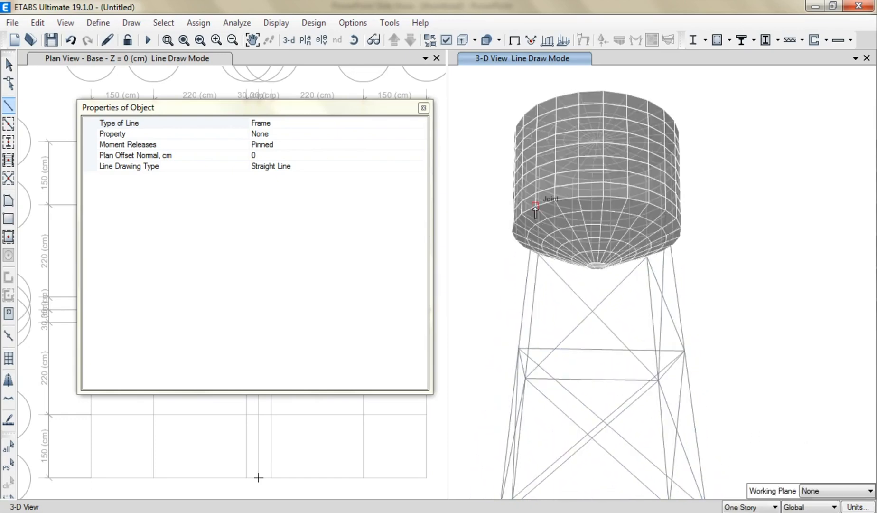
left_click(539, 203)
left_click(682, 351)
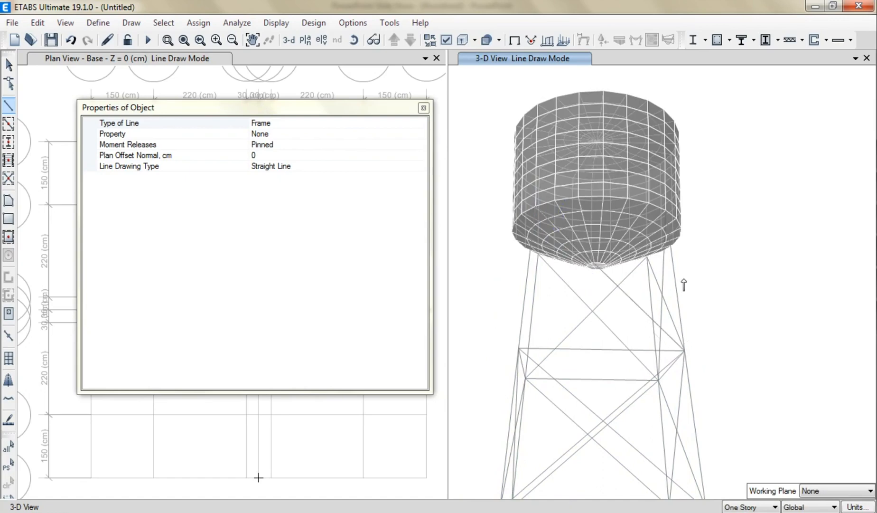
middle_click_drag(686, 282, 687, 287)
left_click(665, 212)
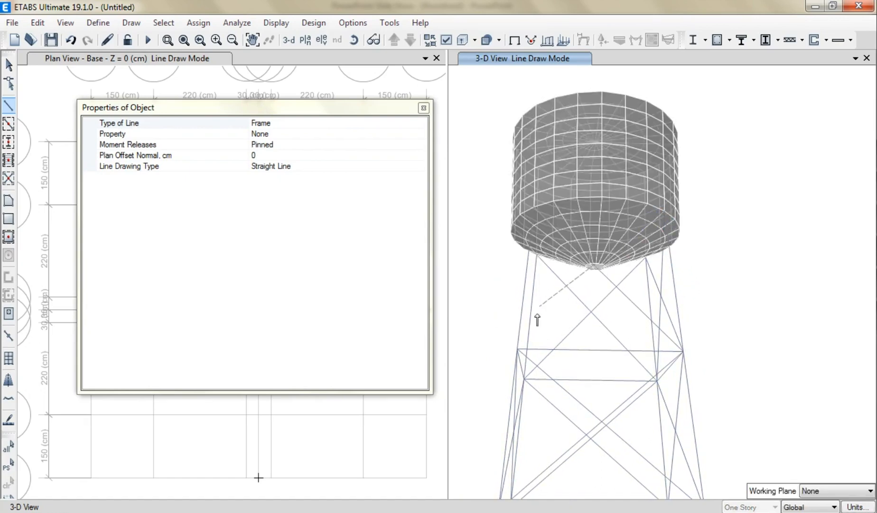
left_click(517, 349)
mouse_move(544, 383)
middle_mouse_down("shift")
mouse_move(590, 381)
mouse_move(436, 383)
mouse_move(448, 382)
middle_mouse_up("shift")
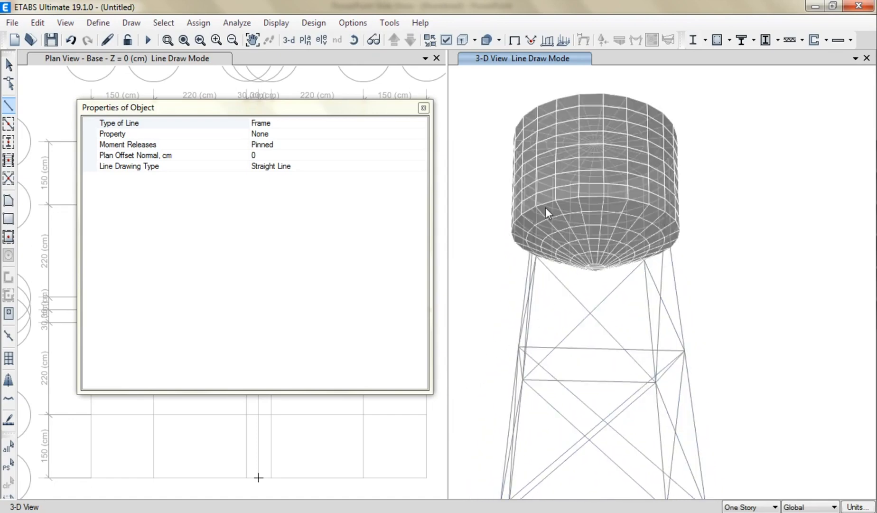
Draw a pinned X-brace on the fourth side of the top panel, between the column tops and the upper beam ring, and finish line drawing.
left_click(594, 267)
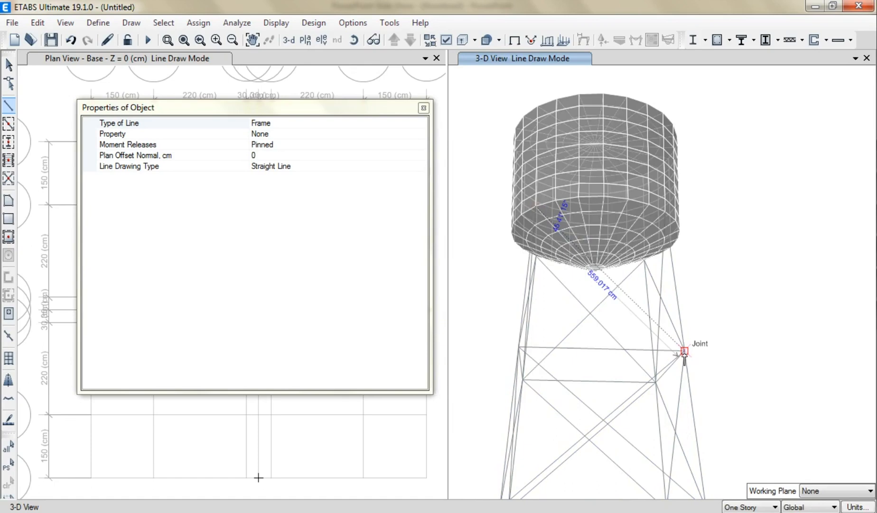
left_click(684, 352)
key("Escape")
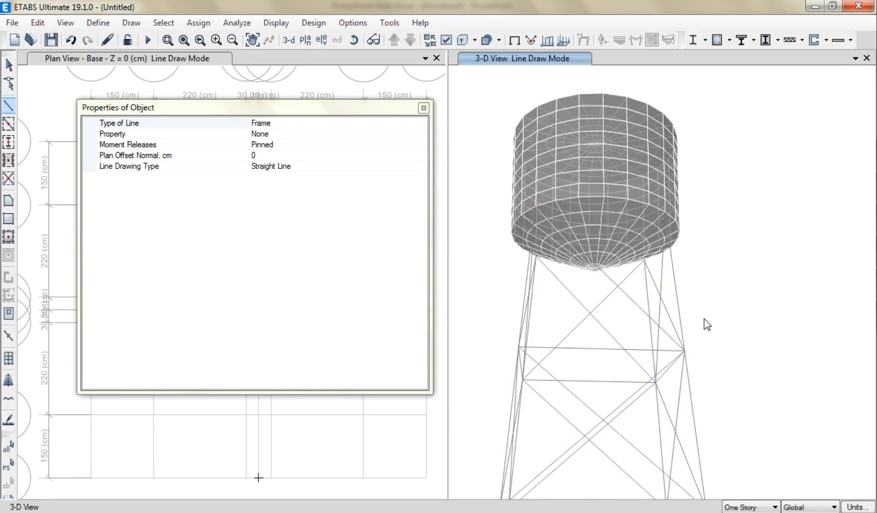
middle_click_drag(699, 336, 705, 318)
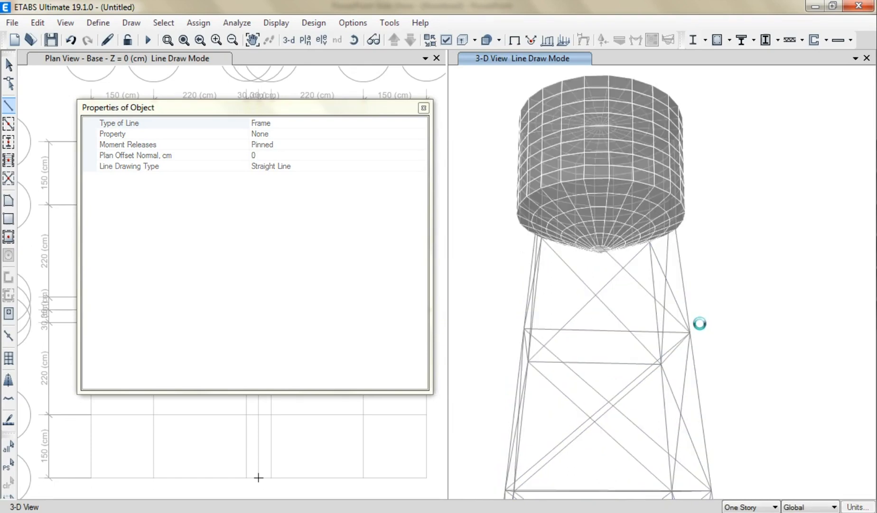
left_click(671, 194)
left_click(524, 329)
key("Escape")
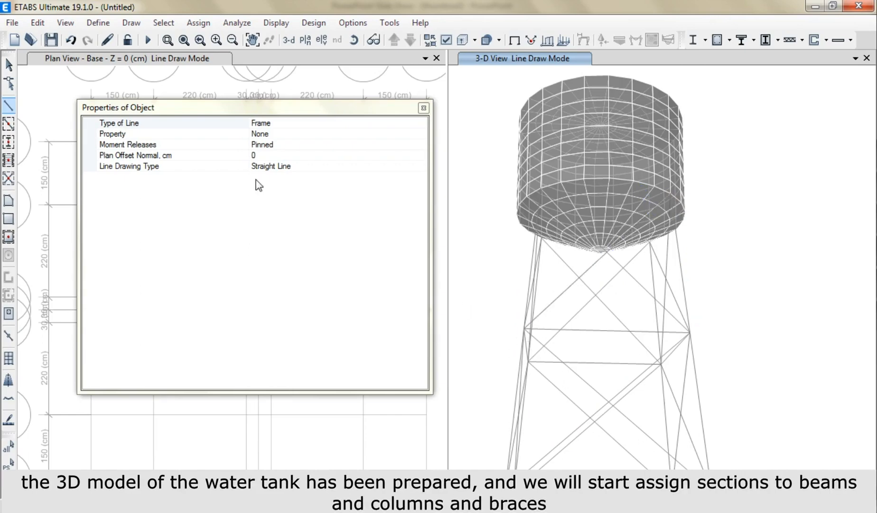
left_click(8, 65)
Add a copy of the A992Fy50 steel material and name it ST37.
middle_click_drag(589, 309, 614, 214)
scroll(617, 223, "down", 4)
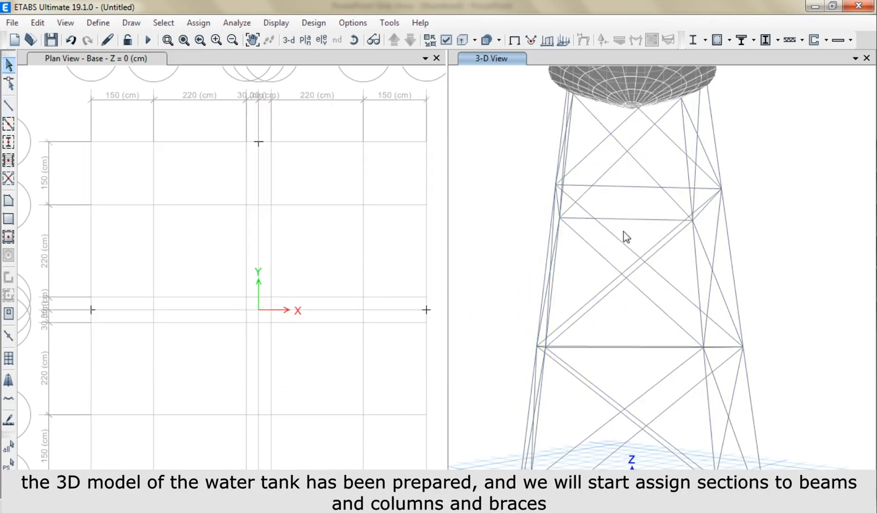
mouse_move(616, 294)
middle_mouse_down("shift")
mouse_move(607, 313)
mouse_move(465, 325)
mouse_move(551, 325)
middle_mouse_up("shift")
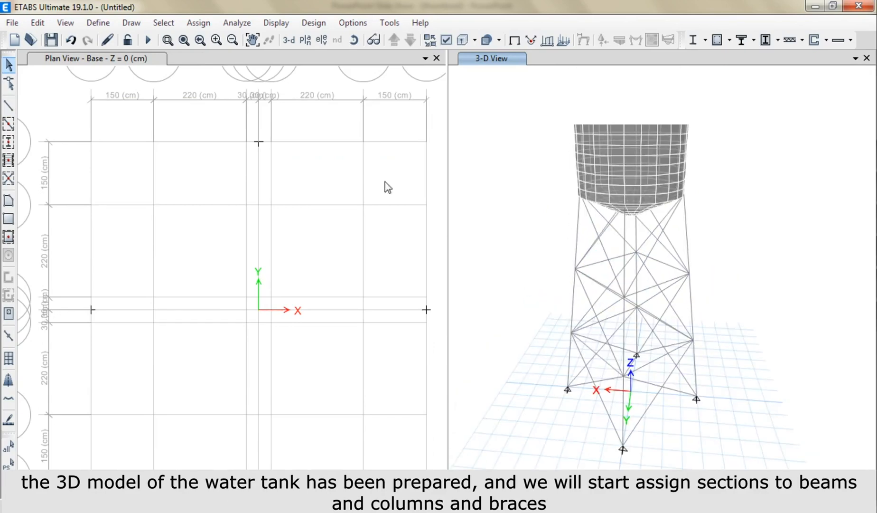
left_click(106, 23)
left_click(114, 38)
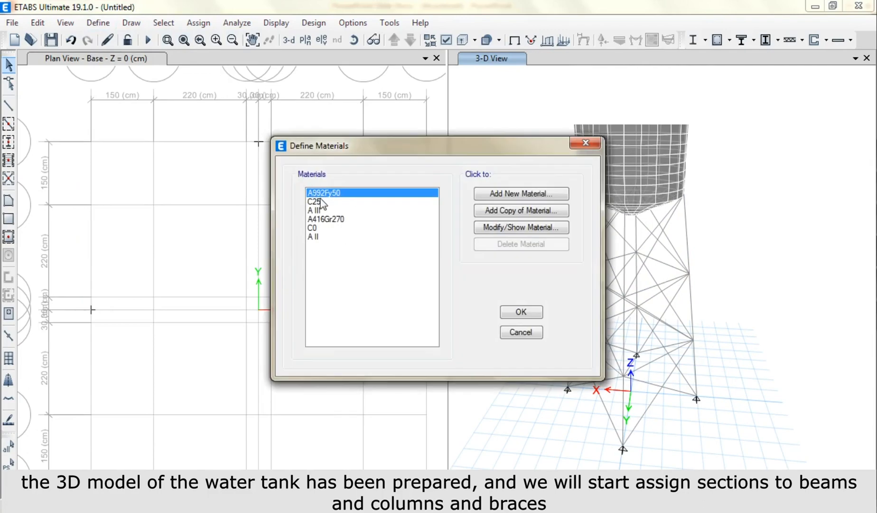
left_click(521, 211)
left_click_drag(519, 66, 342, 61)
type("ST37")
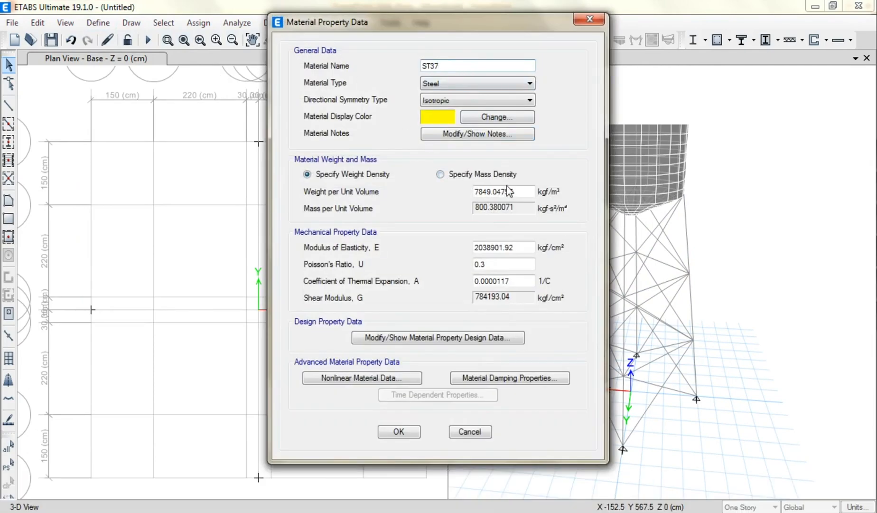
Set ST37's weight per unit volume to 7850 kgf/m³ and its modulus of elasticity to 2.1e6 kgf/cm².
left_click_drag(509, 191, 433, 196)
type("7850")
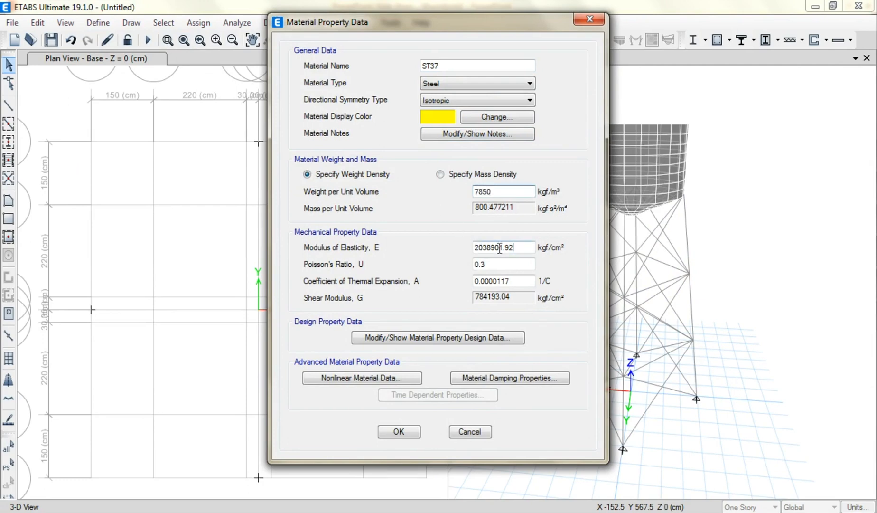
double_click(499, 248)
type("2.1e6")
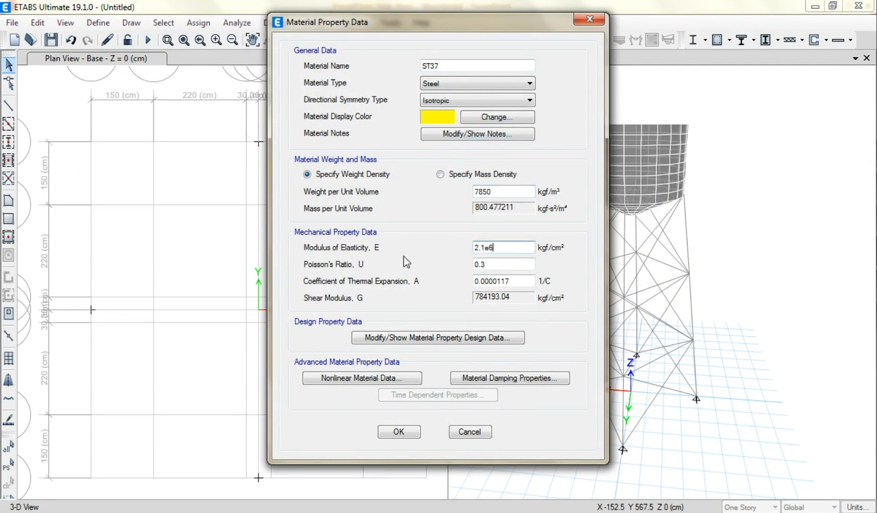
In ST37's design data, set the minimum yield stress to 2400 and the minimum tensile strength to 3600 kgf/cm².
left_click(474, 338)
left_click_drag(505, 236, 407, 243)
type("2400")
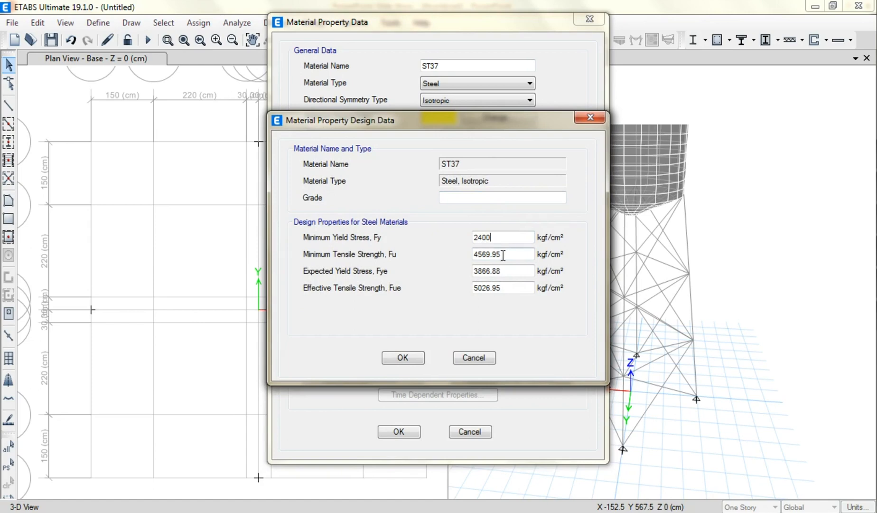
left_click_drag(503, 255, 407, 261)
type("3600")
Set ST37's expected yield stress to 2880 kgf/cm², replace its effective tensile strength, and save the material.
left_click_drag(502, 269, 473, 271)
type("24")
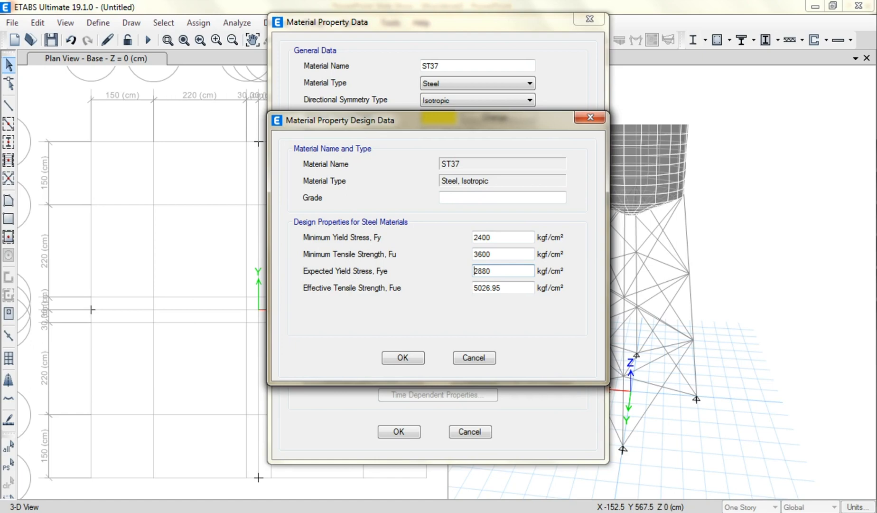
left_click_drag(501, 293, 392, 290)
type("360")
left_click(393, 361)
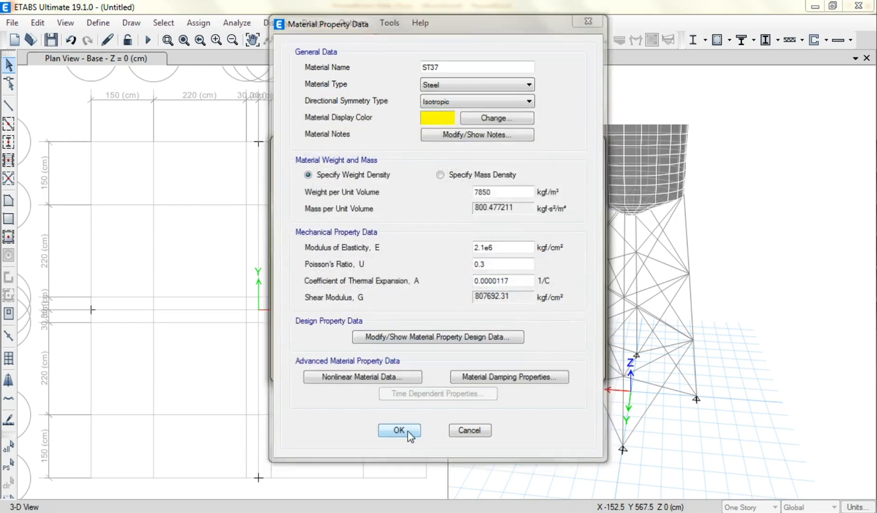
left_click(401, 432)
left_click(540, 314)
Create a slab property named Plate with material ST37 and modeling type Shell-Thin.
left_click(98, 22)
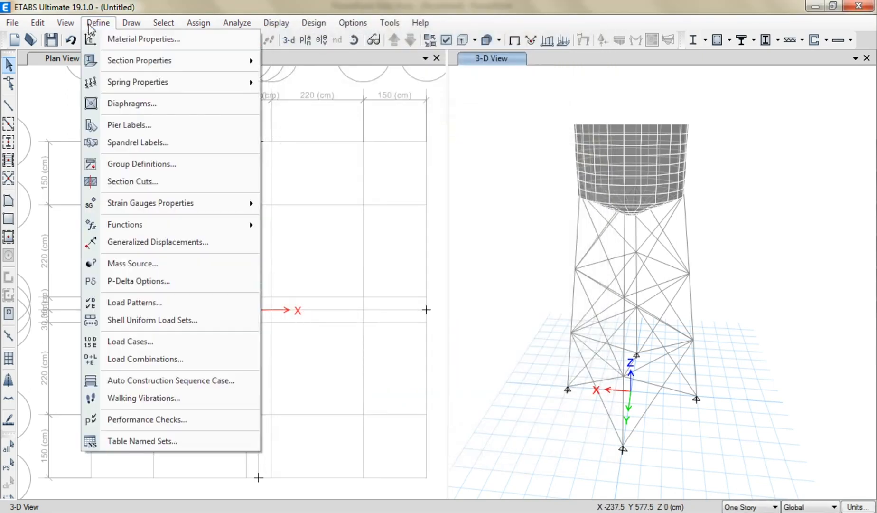
mouse_move(238, 60)
left_click(311, 101)
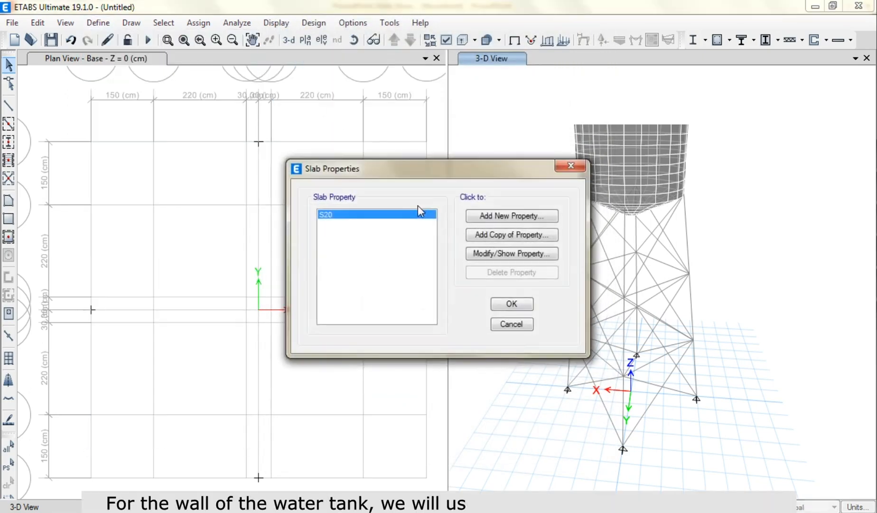
left_click(480, 235)
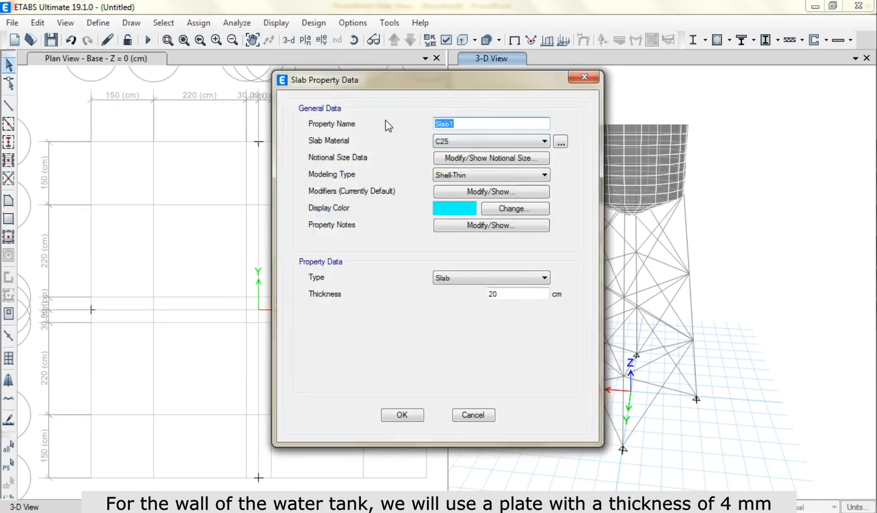
type("Plate")
left_click(449, 141)
left_click(454, 159)
left_click(458, 175)
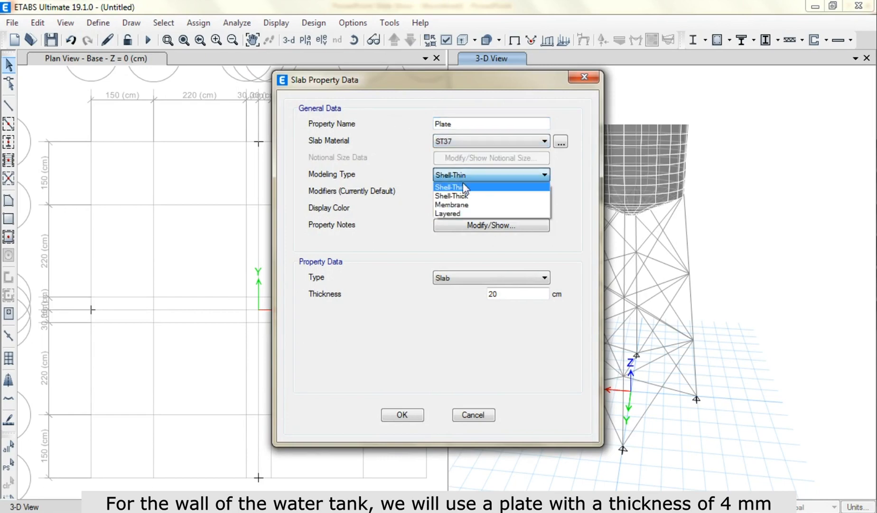
left_click(447, 188)
Keep the Plate property's type as Slab, set its thickness to 0.4 cm, and save it.
left_click(466, 278)
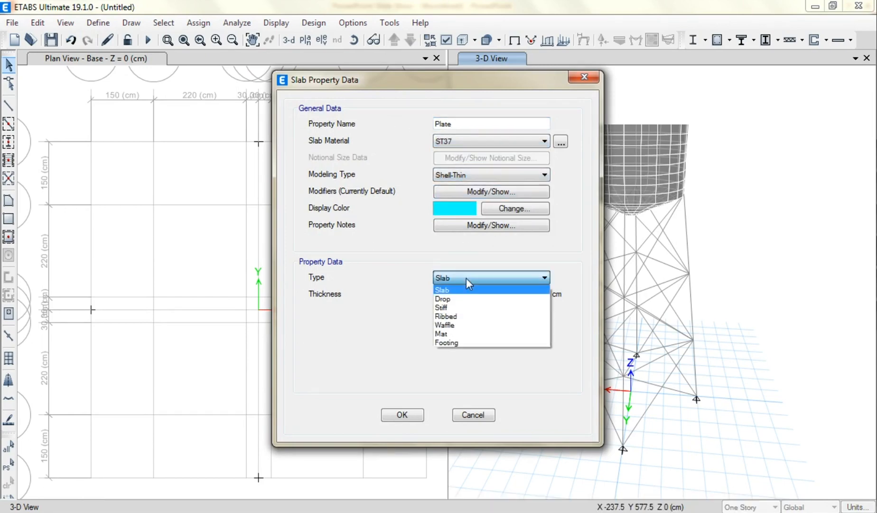
left_click(466, 278)
left_click_drag(504, 292, 466, 287)
type("0.4")
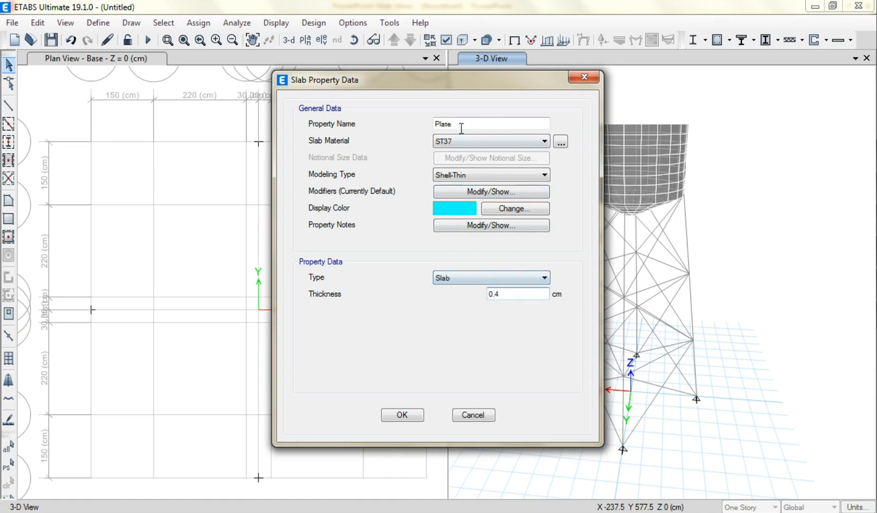
left_click_drag(513, 295, 453, 294)
left_click(402, 414)
left_click(499, 308)
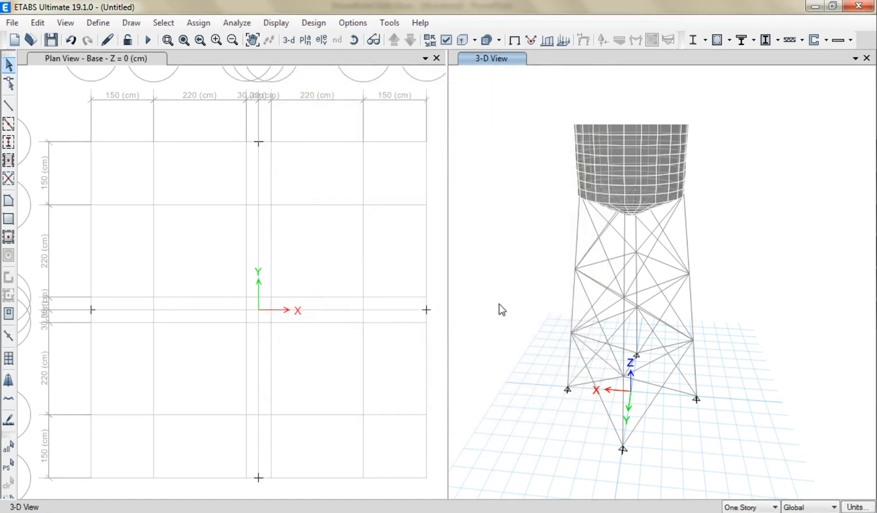
left_click(163, 23)
mouse_move(285, 39)
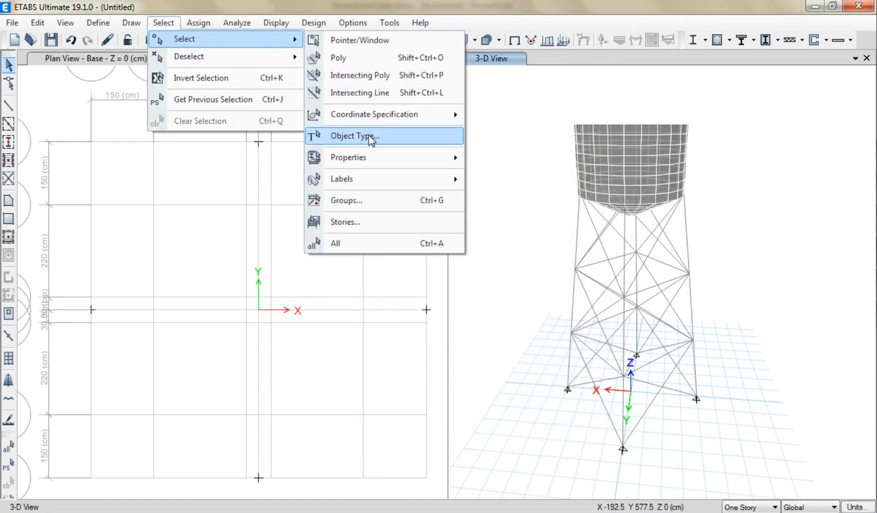
mouse_move(374, 159)
left_click(491, 180)
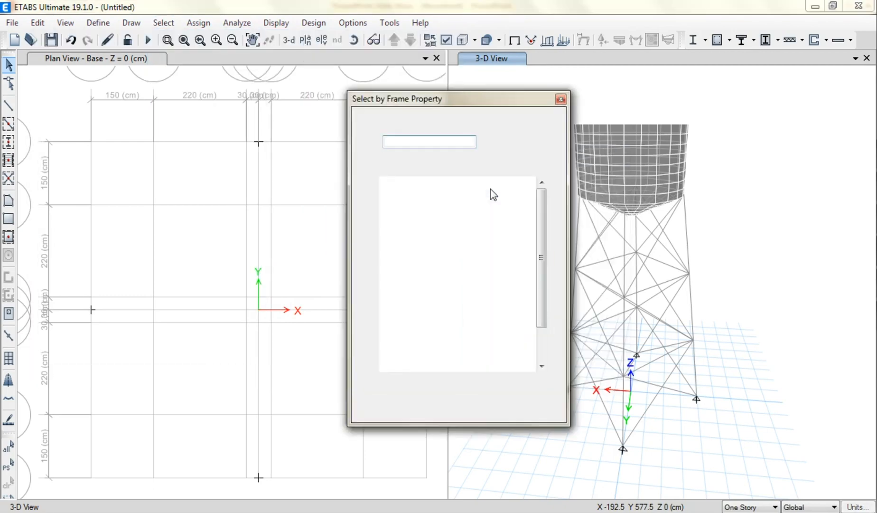
left_click(560, 98)
Select all tank shells whose slab property is None.
left_click(163, 23)
mouse_move(180, 39)
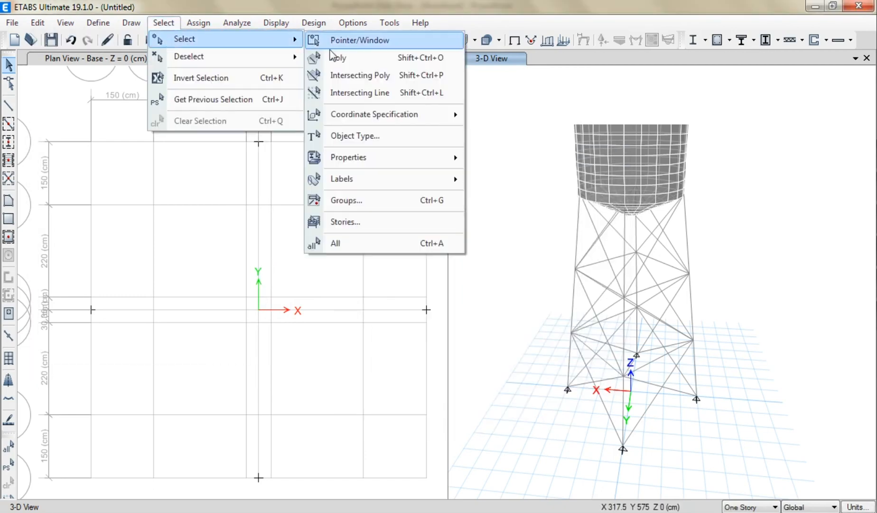
mouse_move(378, 160)
left_click(517, 197)
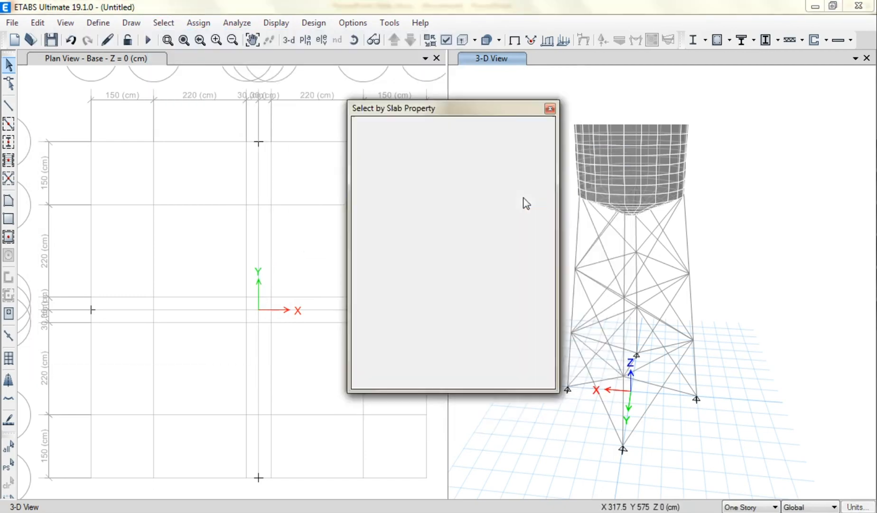
left_click_drag(466, 110, 292, 114)
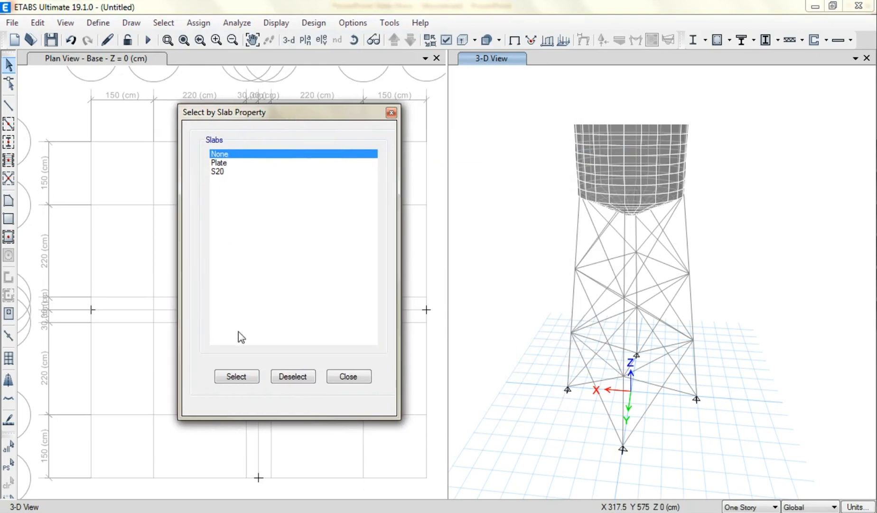
left_click(237, 376)
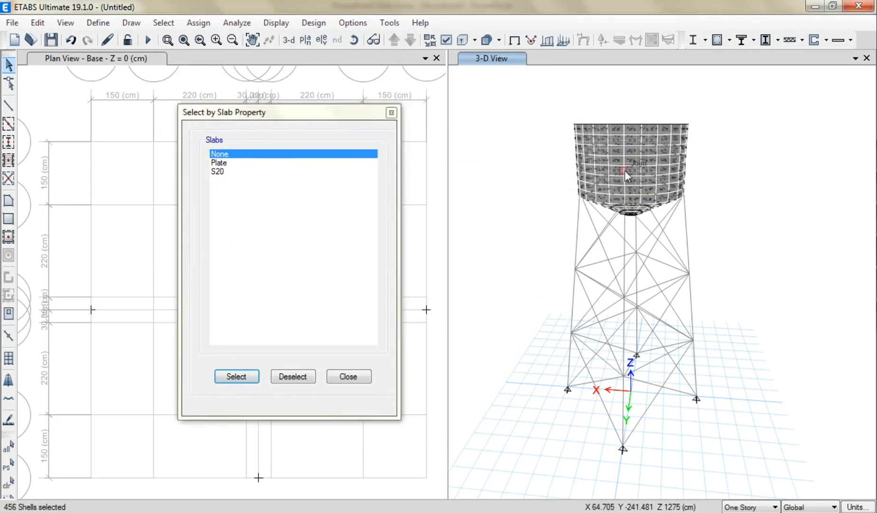
Assign the Plate slab section to the selected tank shells, restore the undeformed shape display, and close the property selection.
left_click(199, 22)
mouse_move(206, 74)
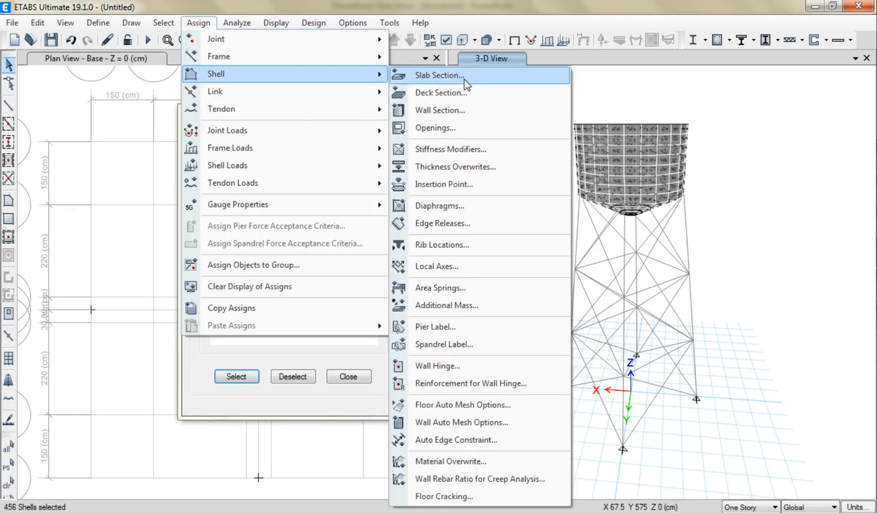
left_click(470, 73)
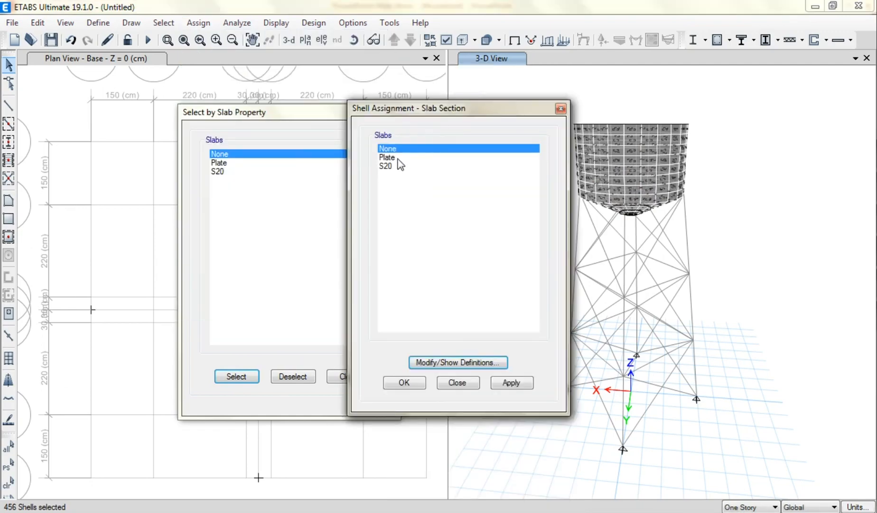
left_click(398, 158)
left_click(510, 382)
left_click(469, 386)
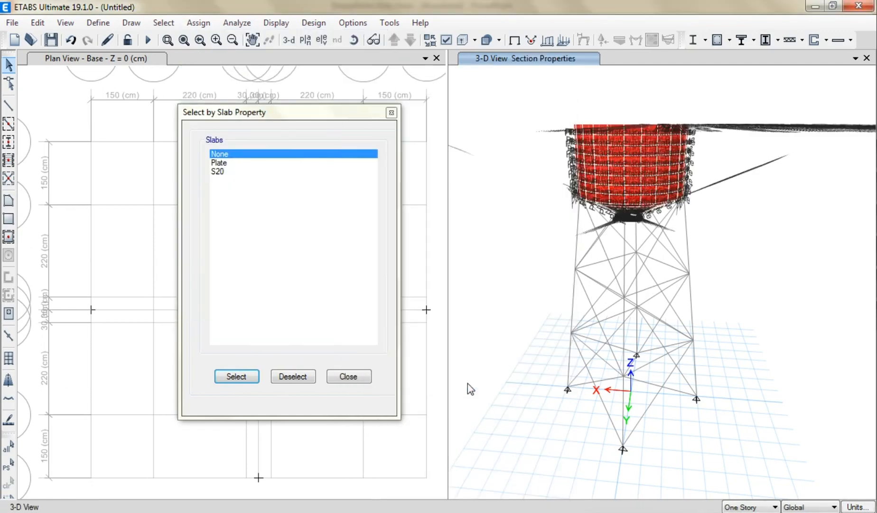
left_click(514, 40)
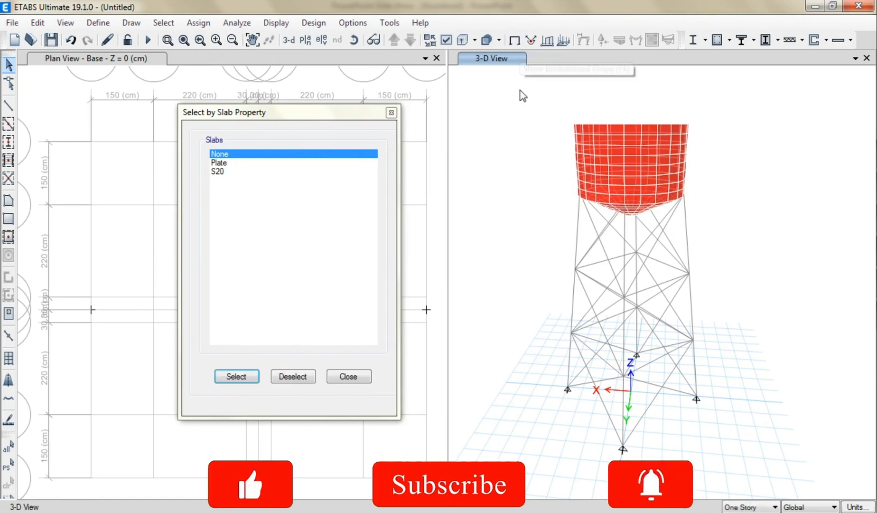
left_click(349, 376)
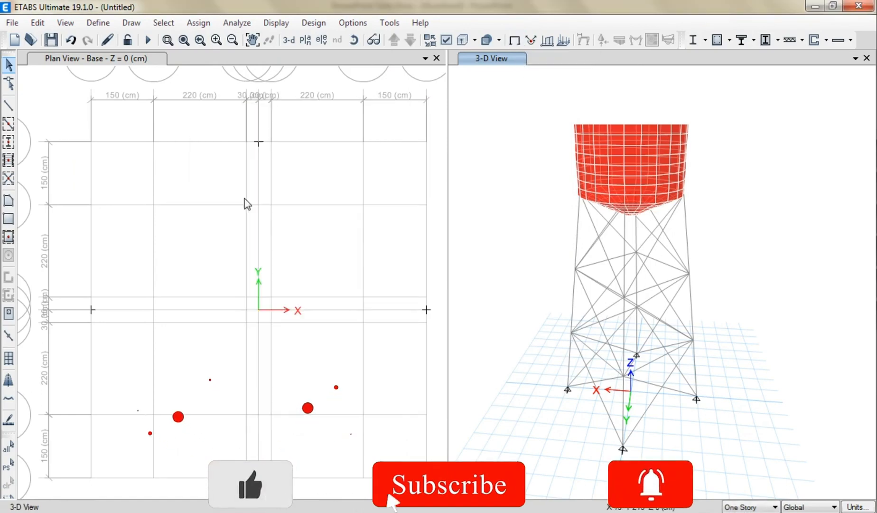
Delete all the existing frame section properties offered for deletion.
left_click(98, 22)
mouse_move(143, 61)
left_click(297, 65)
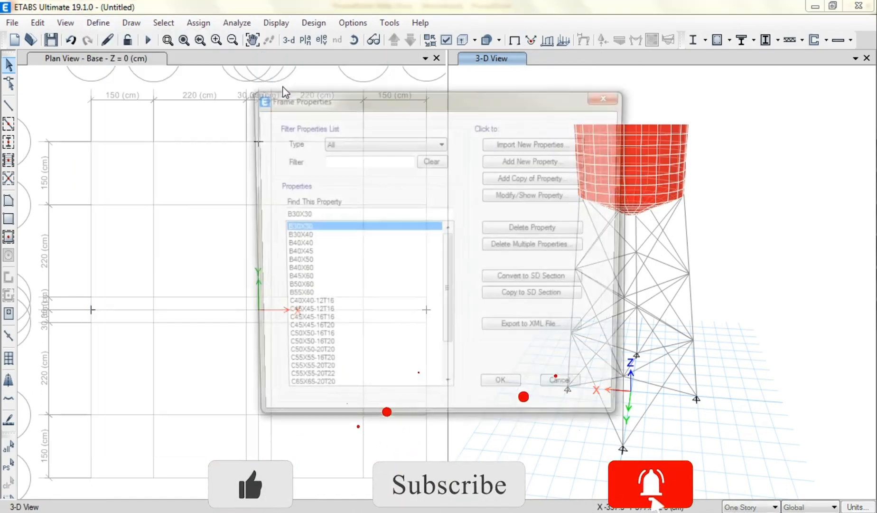
left_click(489, 246)
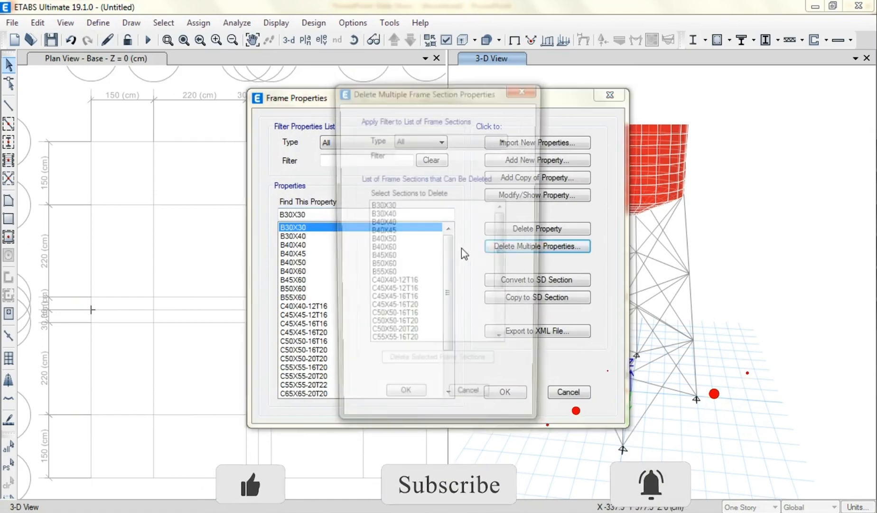
left_click_drag(390, 207, 391, 404)
left_click(403, 371)
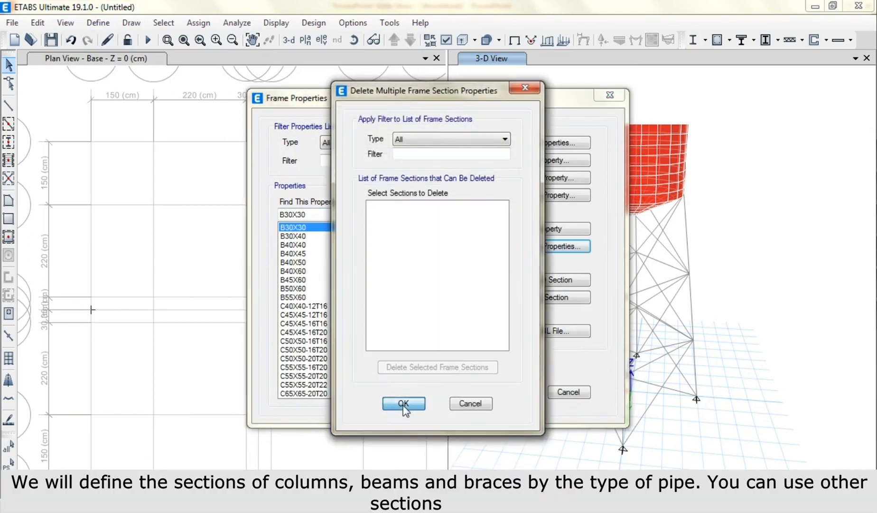
left_click(403, 404)
Add a steel pipe section named P20x0.8 in ST37 with a 20 cm outside diameter and 0.8 cm wall thickness.
left_click(528, 161)
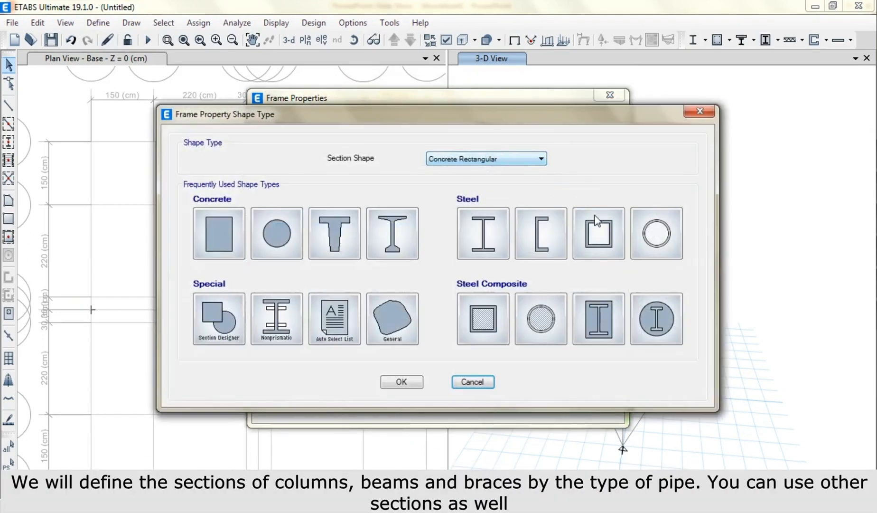
left_click(643, 248)
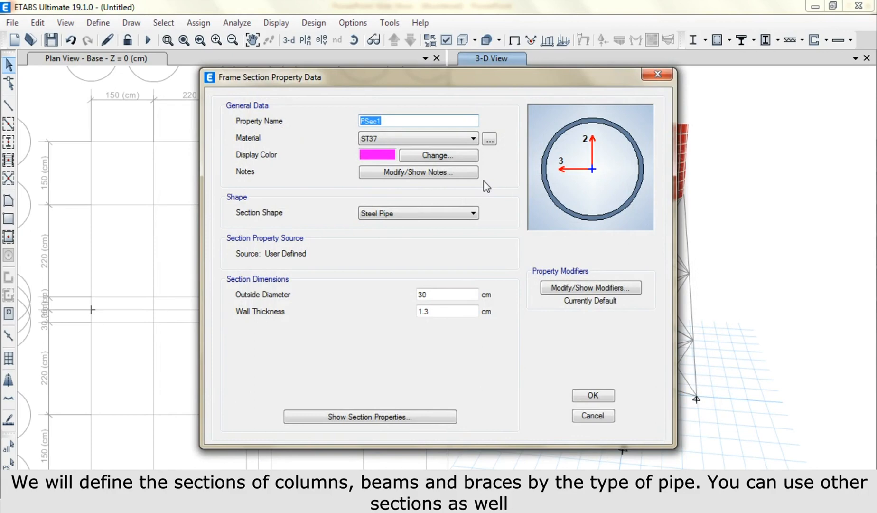
type("P20x0.8")
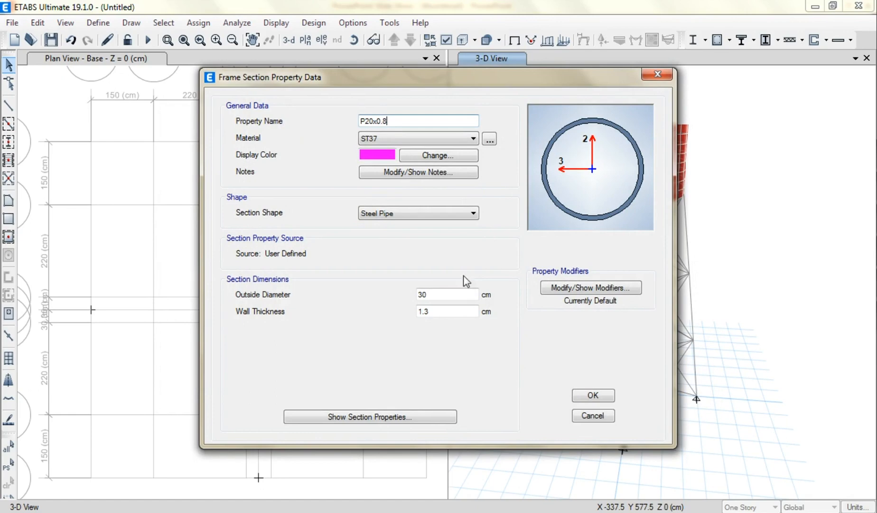
double_click(441, 295)
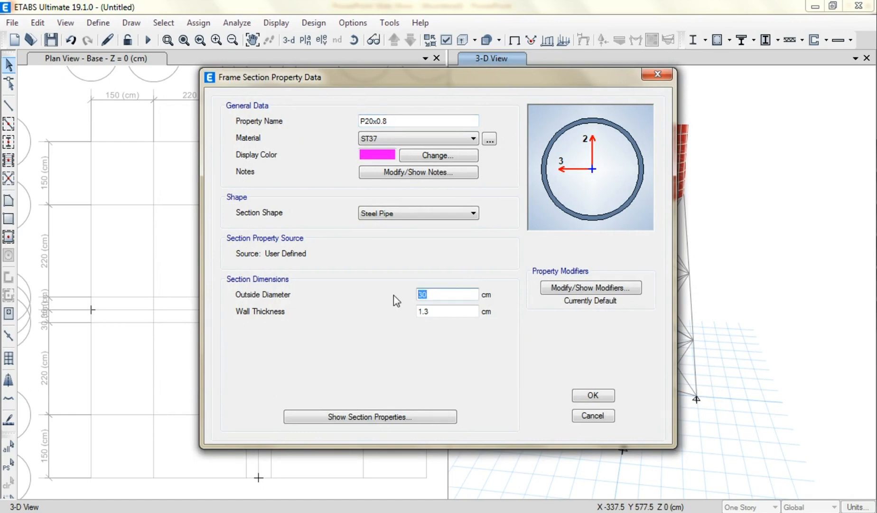
key("Tab")
type("0.")
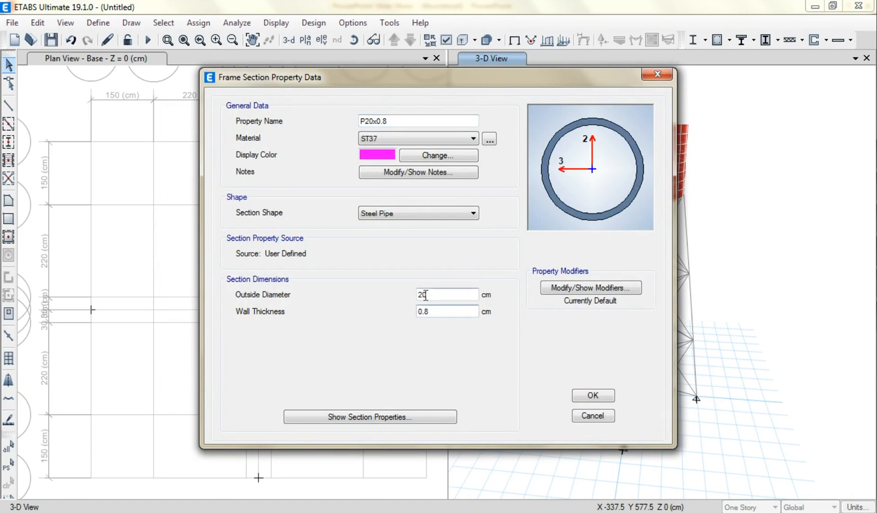
left_click(425, 294)
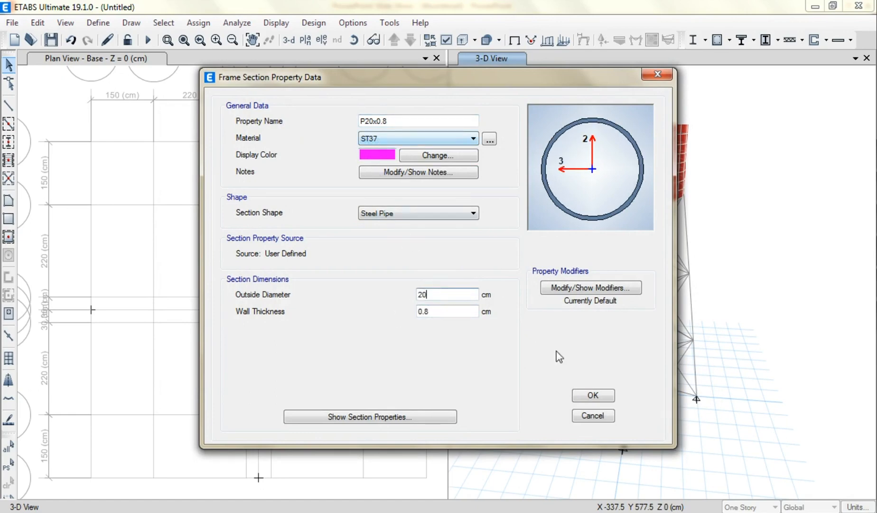
left_click(592, 394)
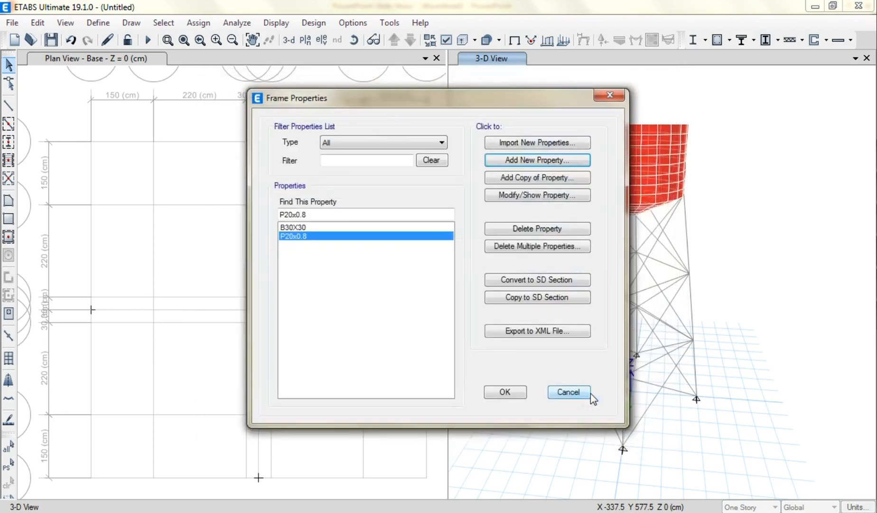
Delete the remaining B30X30 frame section property.
left_click(314, 228)
left_click(502, 229)
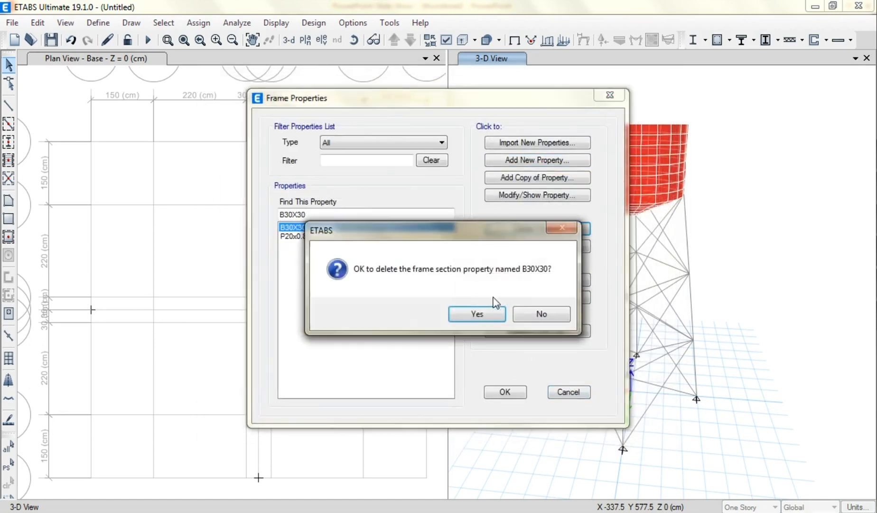
left_click(493, 315)
Copy the P20x0.8 pipe section as P10x0.6 with a 10 cm outside diameter and 0.6 cm wall thickness.
left_click(530, 177)
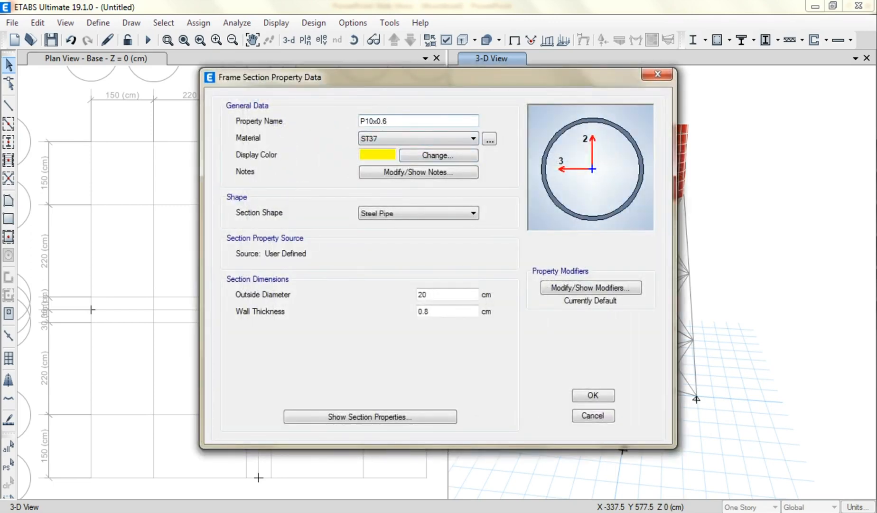
left_click_drag(431, 292, 402, 290)
left_click(435, 309)
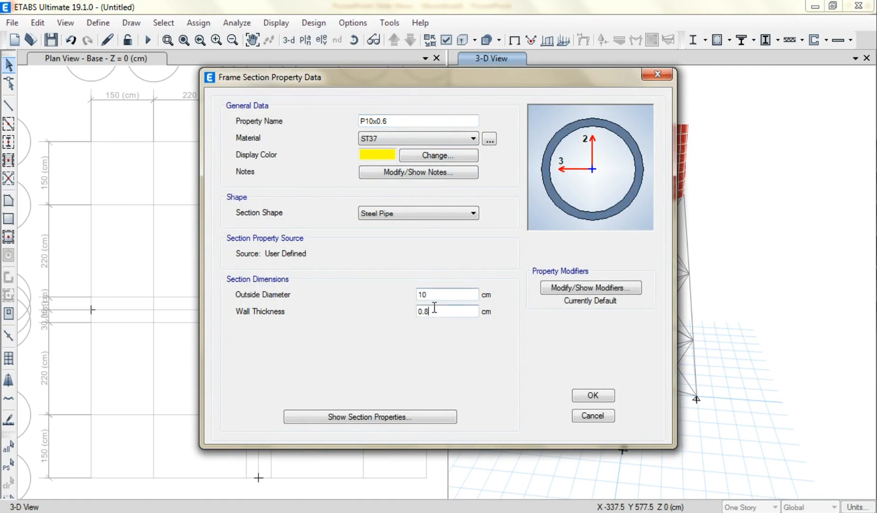
left_click(440, 296)
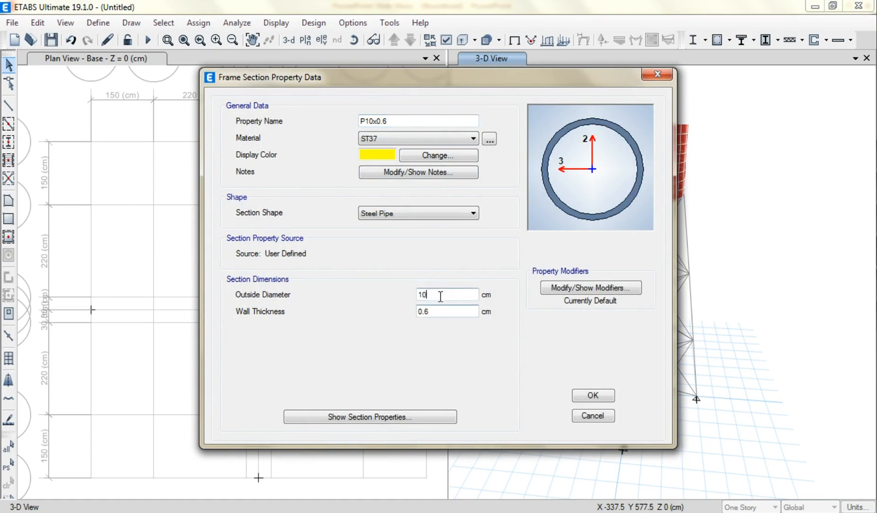
left_click(579, 397)
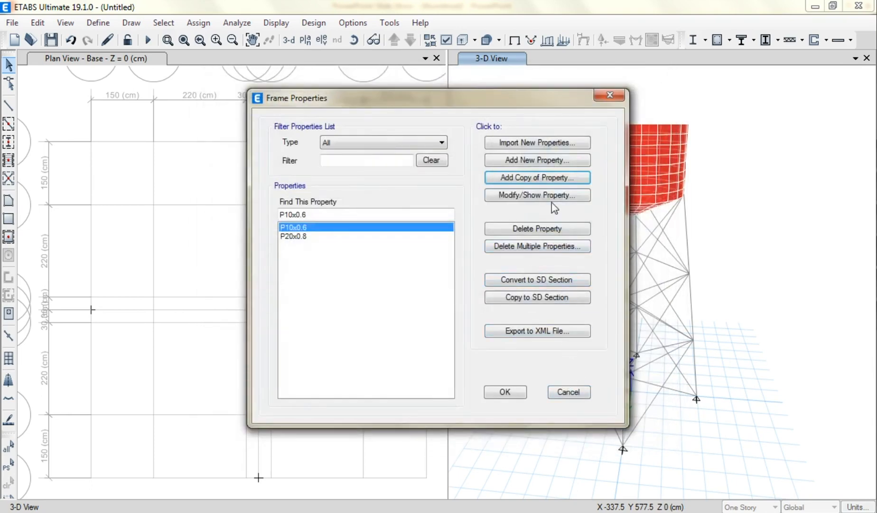
Copy the P10x0.6 section as P15x0.8 with a 15 cm outside diameter and 0.8 cm wall thickness, and save the frame properties.
left_click(514, 177)
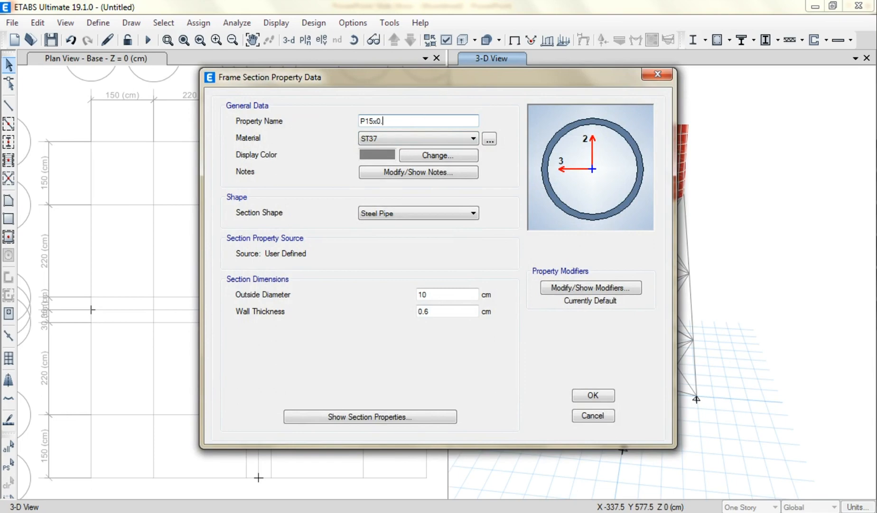
left_click(429, 295)
left_click(427, 311)
key("BackSpace")
type("8")
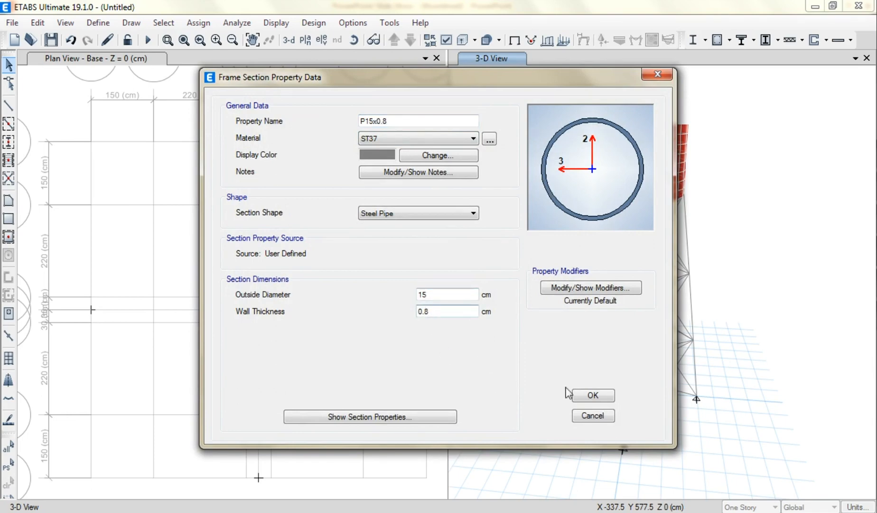
left_click(594, 395)
left_click(516, 392)
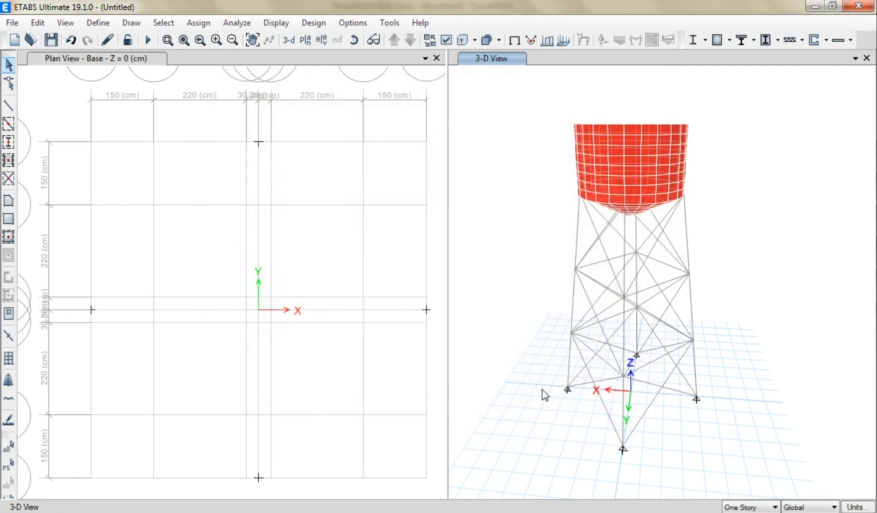
Select all column segments of the tower's four legs and assign them the P20x0.8 frame section.
middle_click_drag(619, 413, 545, 387, "shift")
left_click(570, 330)
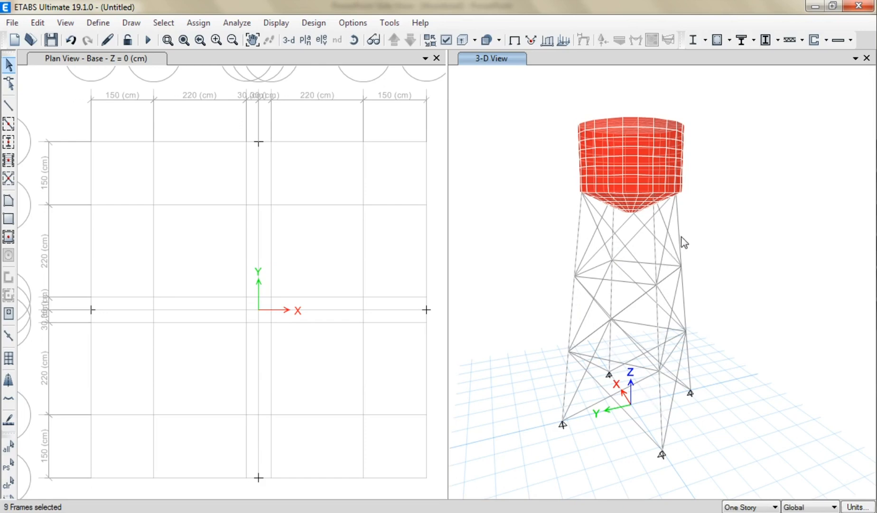
left_click(682, 299)
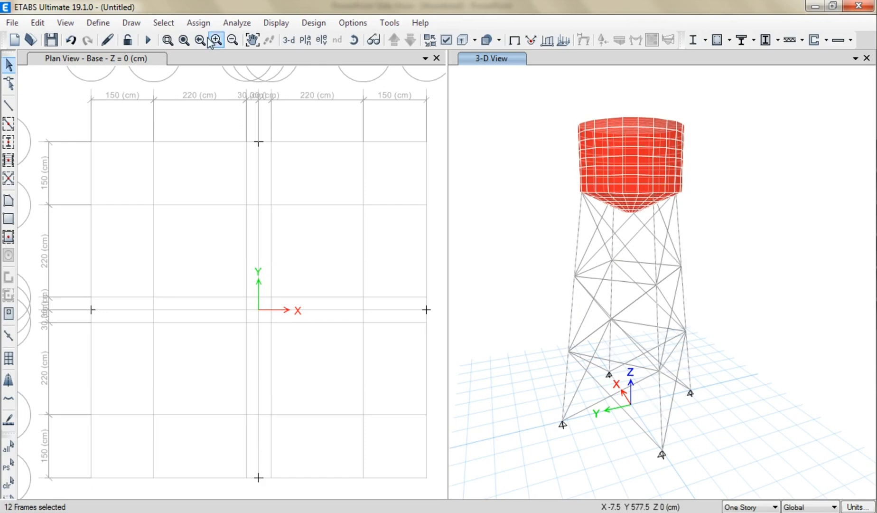
left_click(198, 23)
mouse_move(209, 57)
left_click(446, 57)
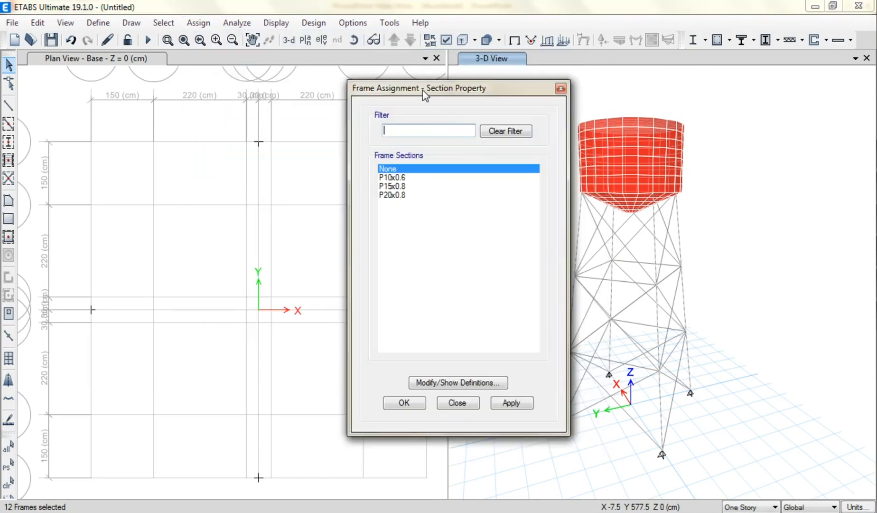
left_click_drag(421, 92, 278, 95)
left_click(262, 198)
left_click(368, 406)
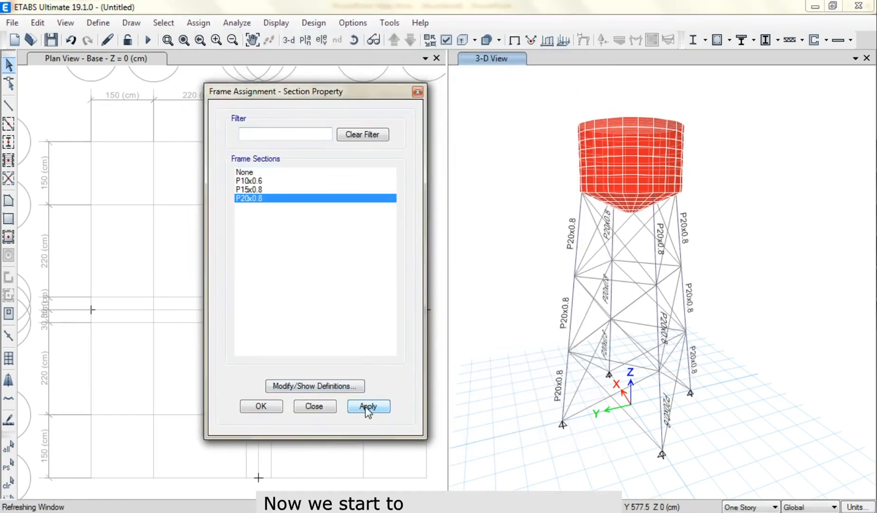
Select the horizontal beams at both intermediate levels on all four tower faces and assign them the P15x0.8 section.
middle_click_drag(509, 415, 549, 365, "shift")
left_click_drag(631, 336, 627, 360)
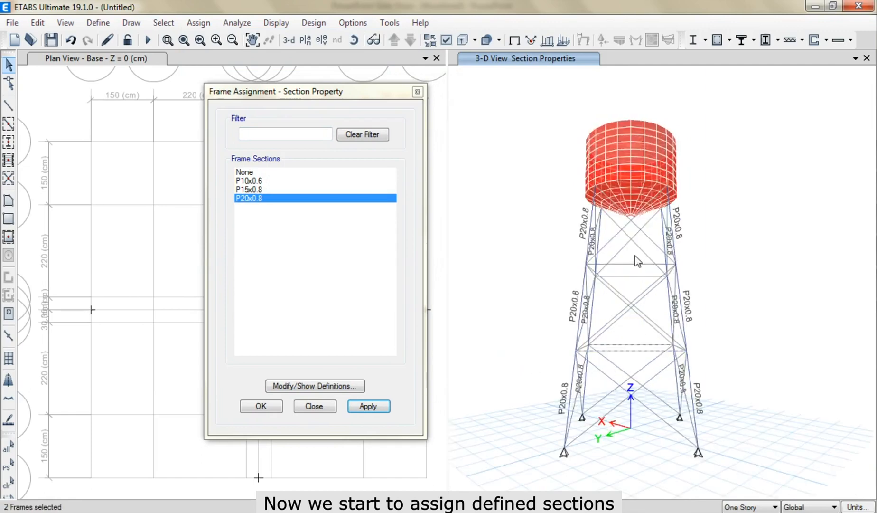
middle_click_drag(572, 378, 669, 380, "shift")
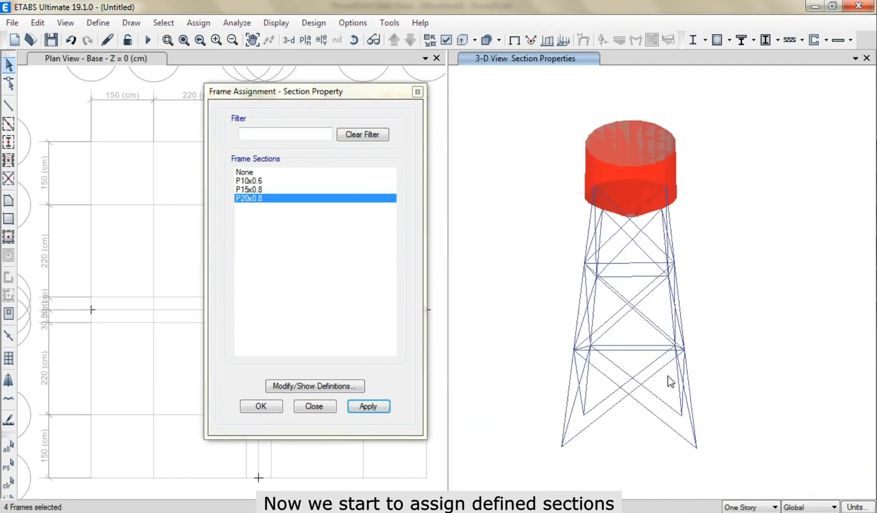
left_click_drag(642, 339, 632, 353)
left_click_drag(631, 280, 631, 296)
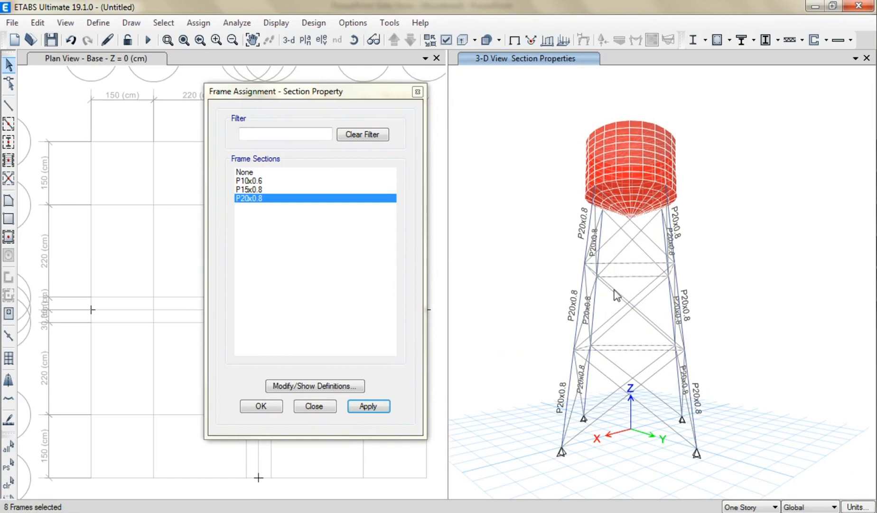
left_click(262, 189)
left_click(369, 406)
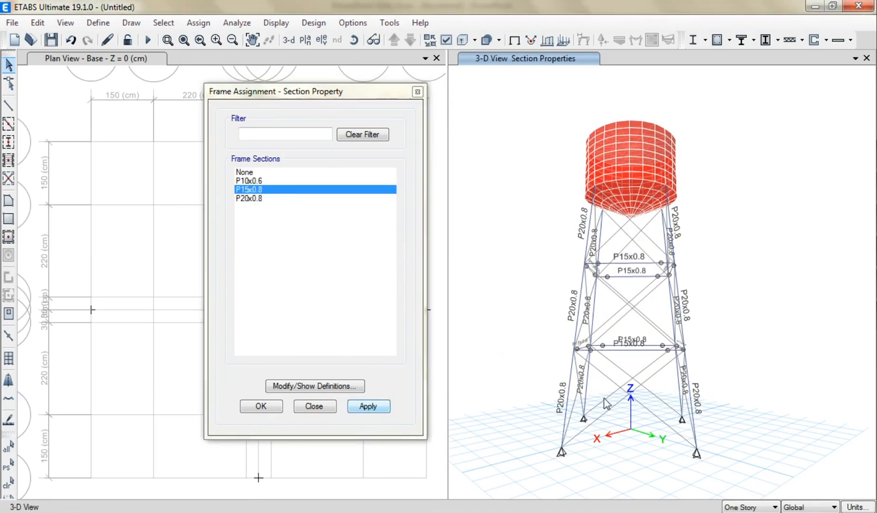
Select the diagonal braces on all four tower faces, assign them the P10x0.6 section, and finish the frame section assignment.
left_click_drag(627, 312, 623, 326)
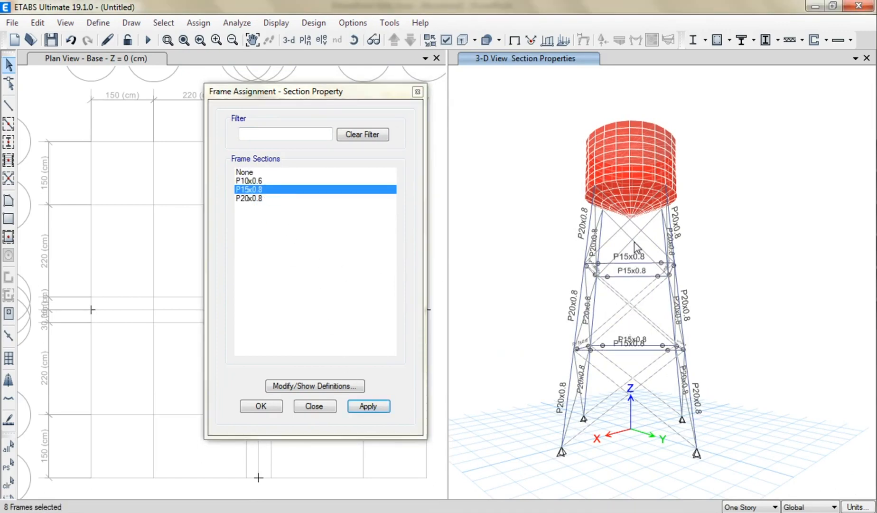
left_click_drag(653, 232, 611, 257)
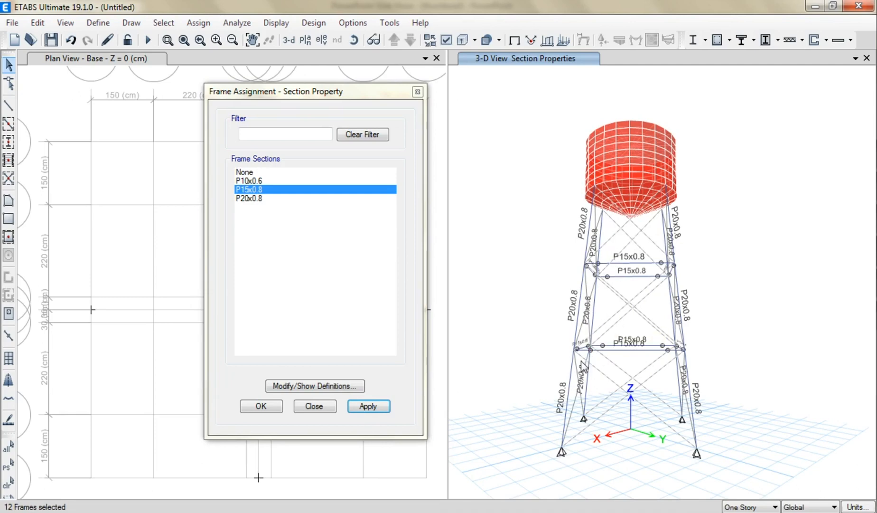
mouse_move(570, 396)
middle_mouse_down("shift")
mouse_move(582, 406)
mouse_move(669, 388)
mouse_move(642, 368)
middle_mouse_up("shift")
left_click_drag(638, 362, 638, 342)
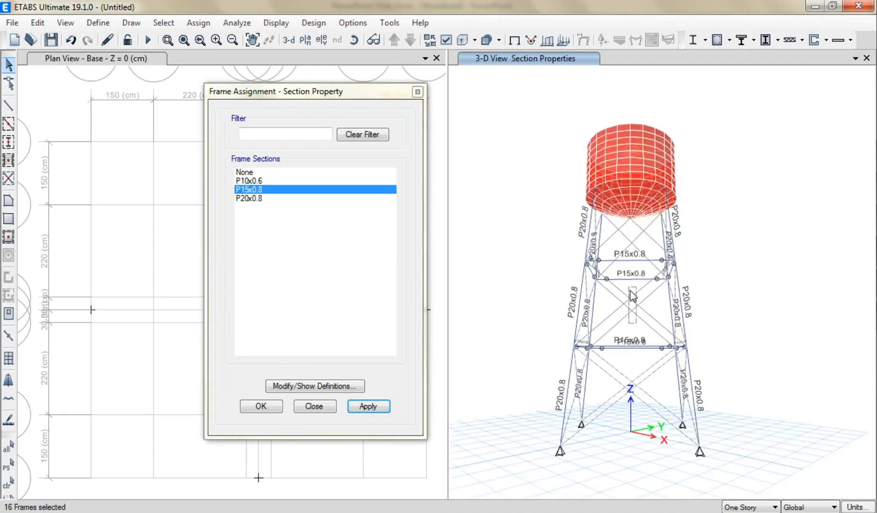
left_click_drag(630, 291, 629, 287)
left_click_drag(652, 231, 611, 243)
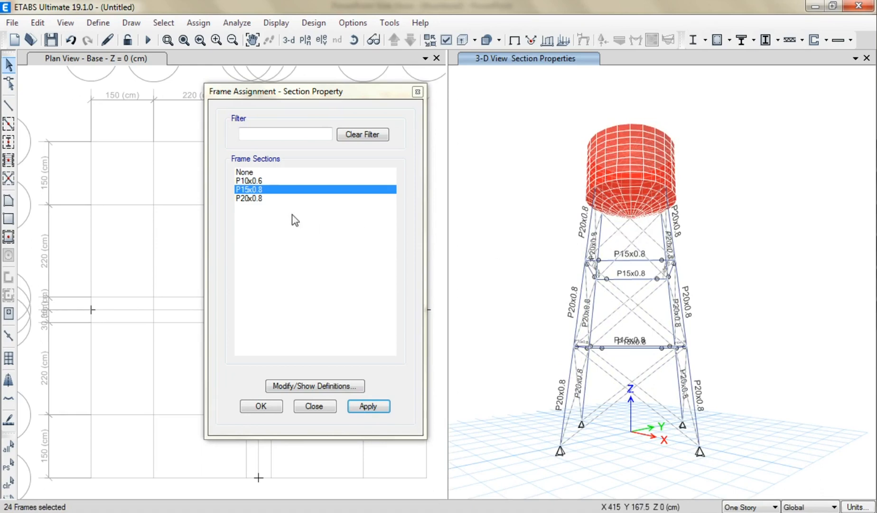
left_click(252, 181)
left_click(367, 406)
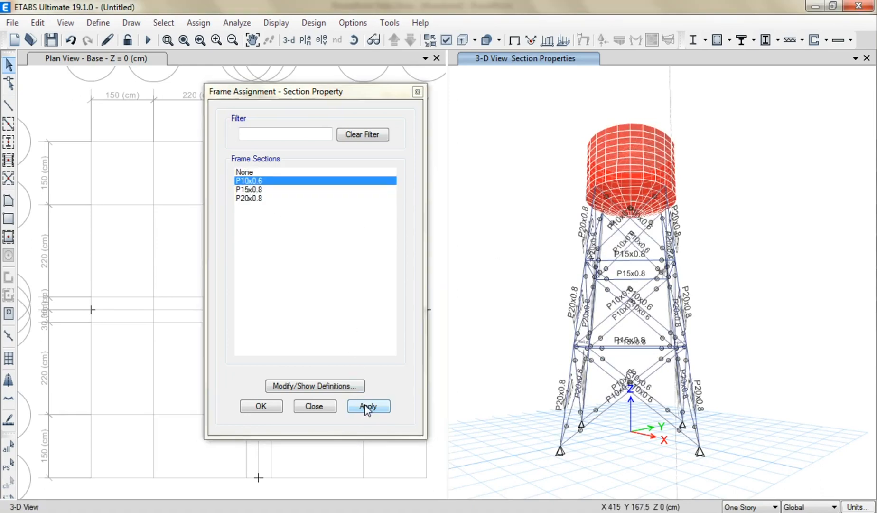
left_click(316, 408)
Restore the undeformed shape display and save the model as Water Tank.
middle_click_drag(500, 420, 558, 446, "shift")
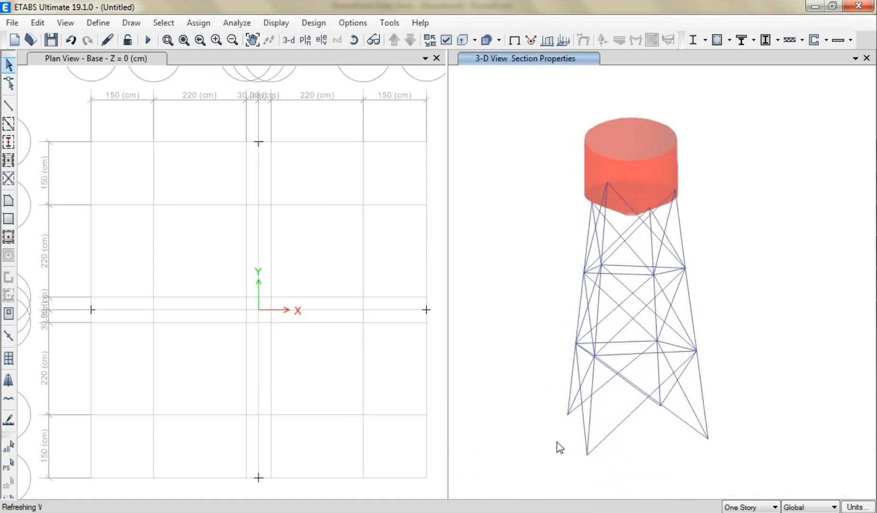
left_click(514, 40)
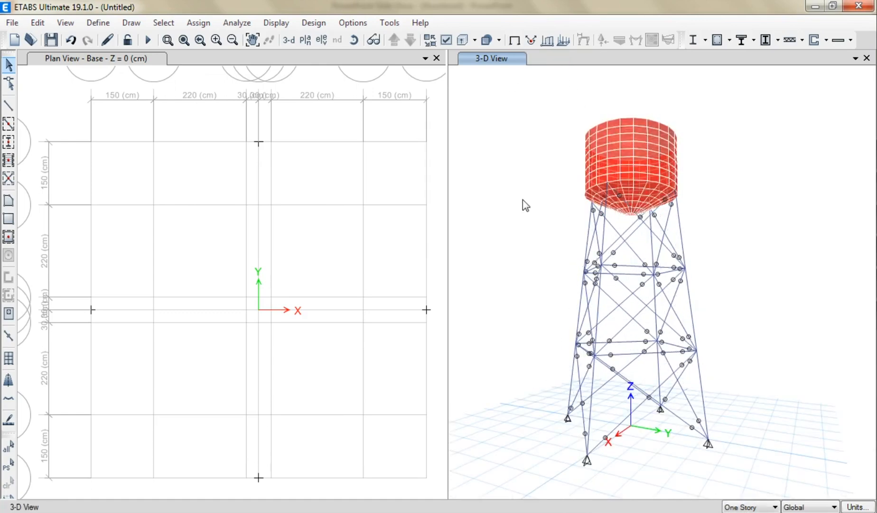
key("ctrl+s")
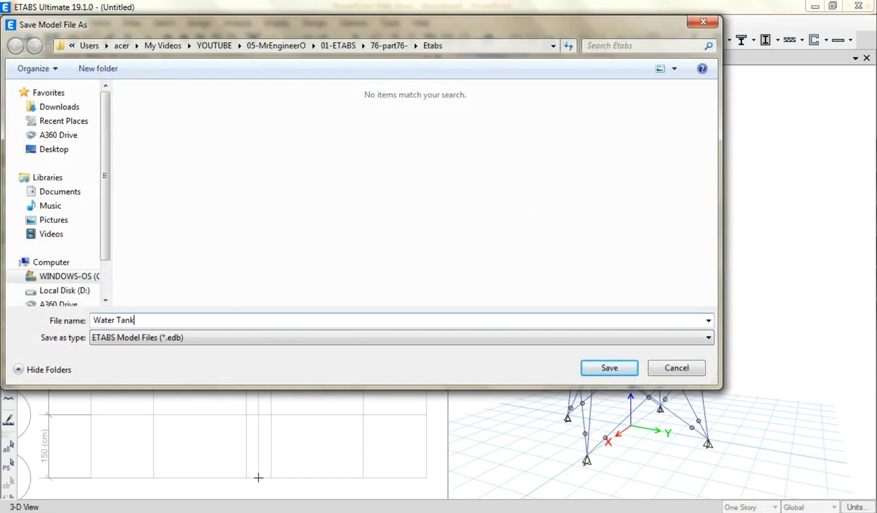
key("Return")
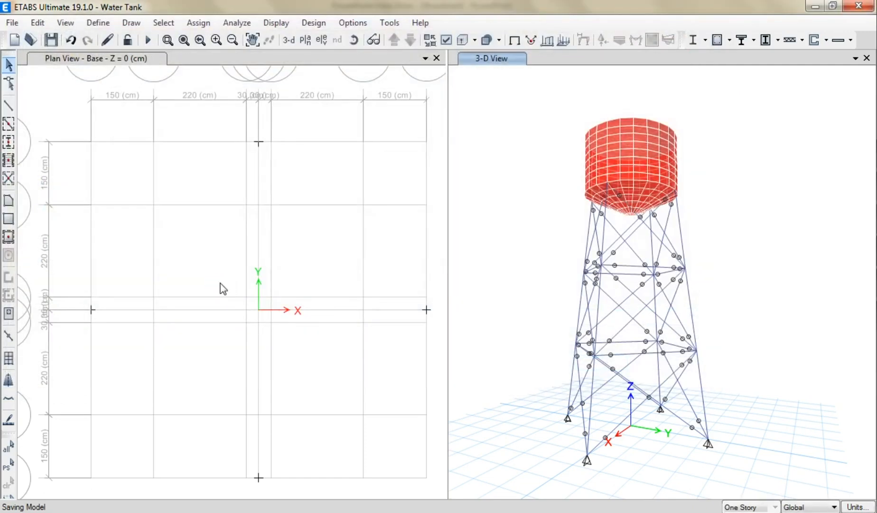
Show the shell local axes in the 3-D view of the water tank.
left_click_drag(617, 335, 642, 274)
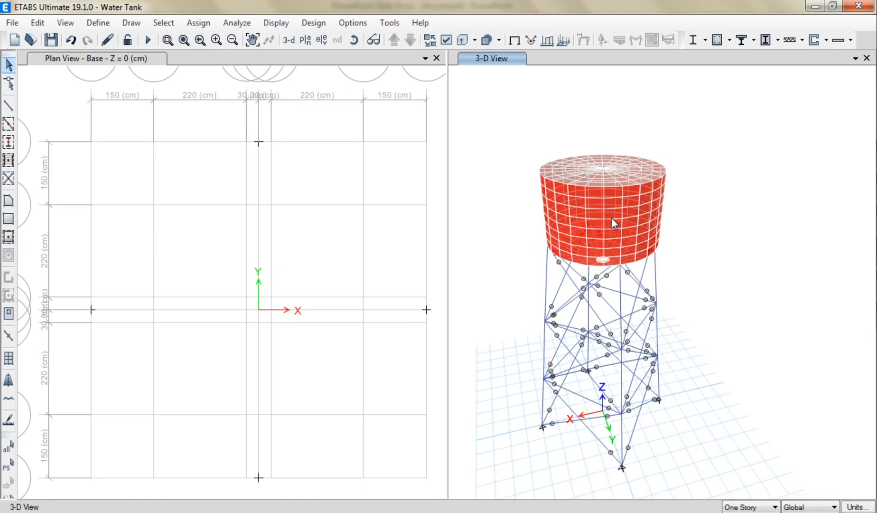
scroll(611, 218, "up", 3)
left_click(447, 40)
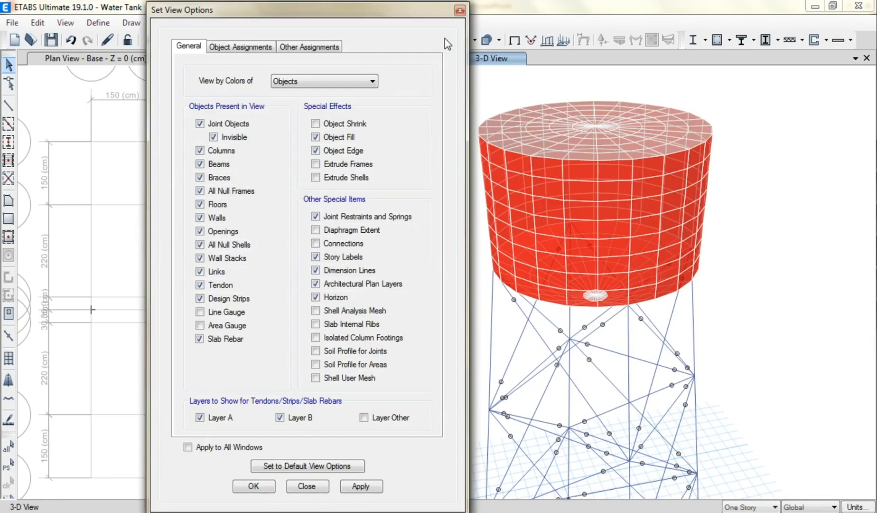
left_click(252, 47)
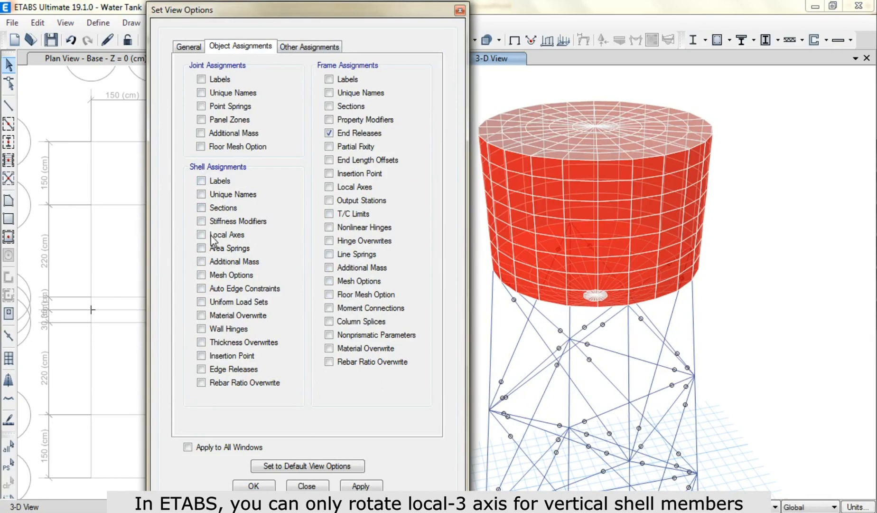
left_click(356, 486)
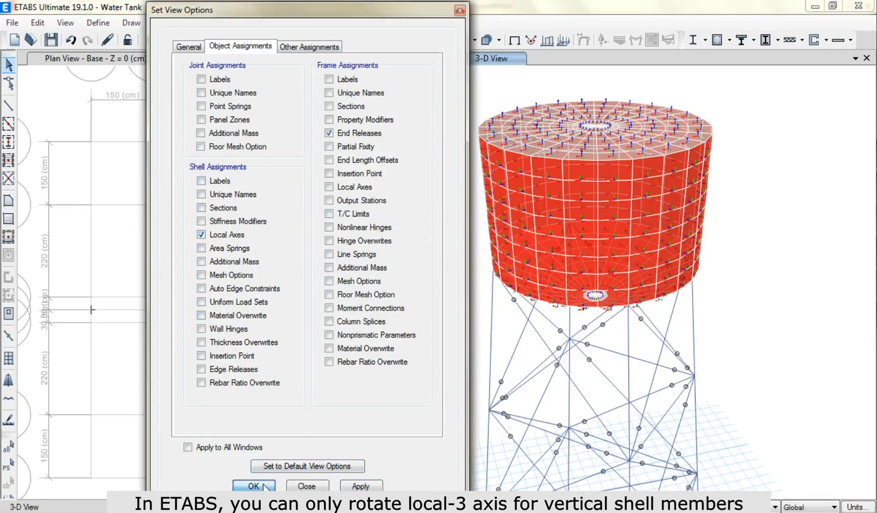
left_click(254, 485)
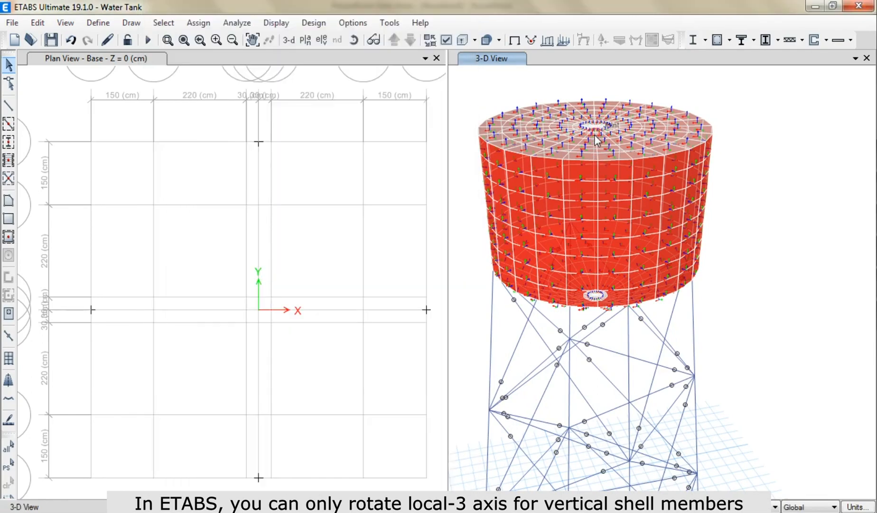
Widen the 3-D view and examine the directions of the shell local axes on the tank's wall, roof and bottom.
scroll(593, 134, "up", 1)
scroll(521, 265, "up", 3)
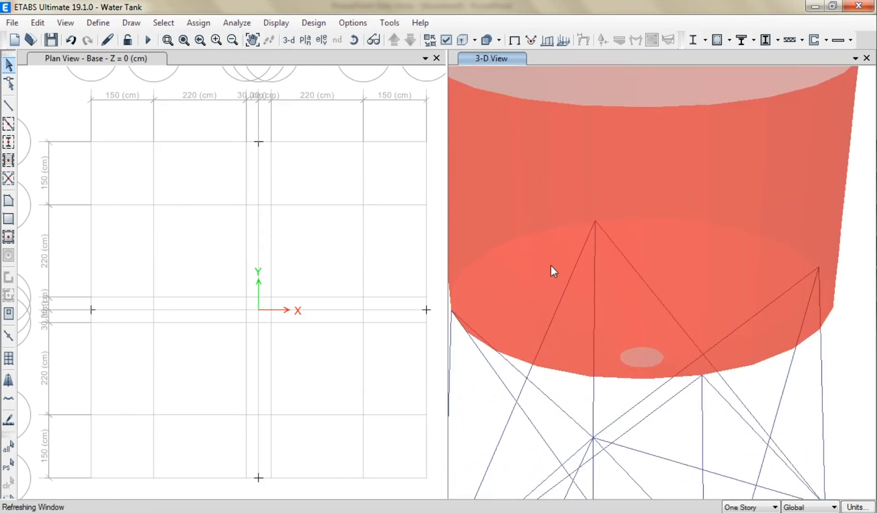
middle_click_drag(592, 261, 645, 241)
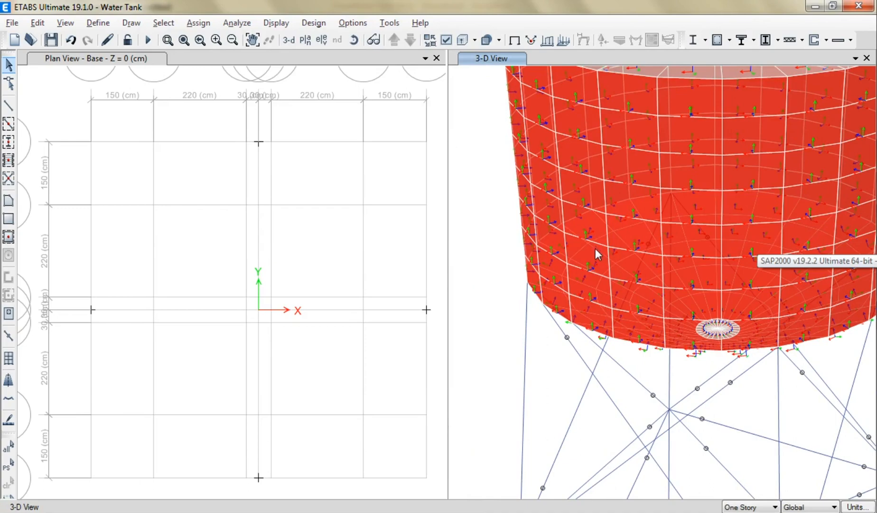
scroll(598, 254, "down", 3)
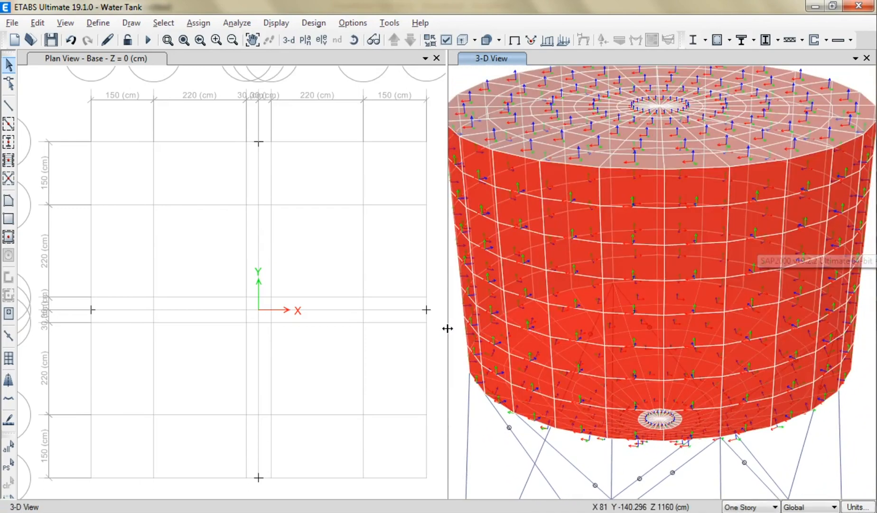
left_click_drag(448, 328, 174, 328)
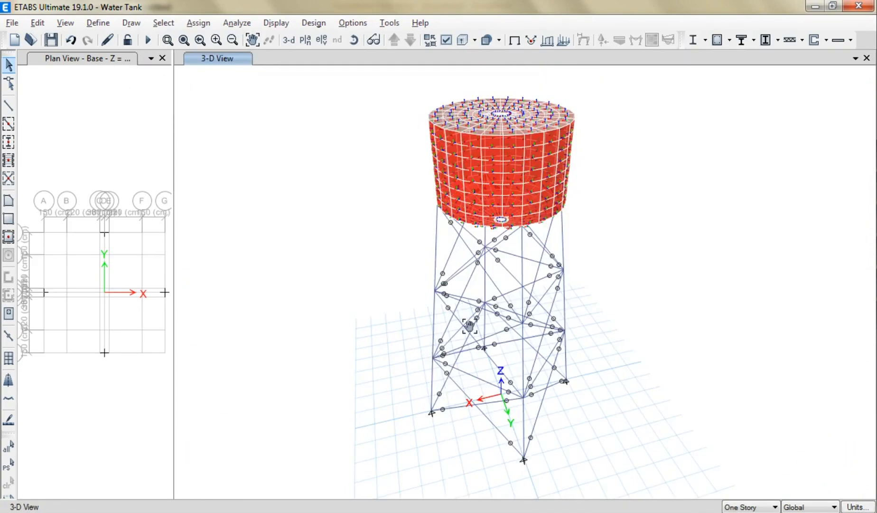
scroll(472, 284, "up", 5)
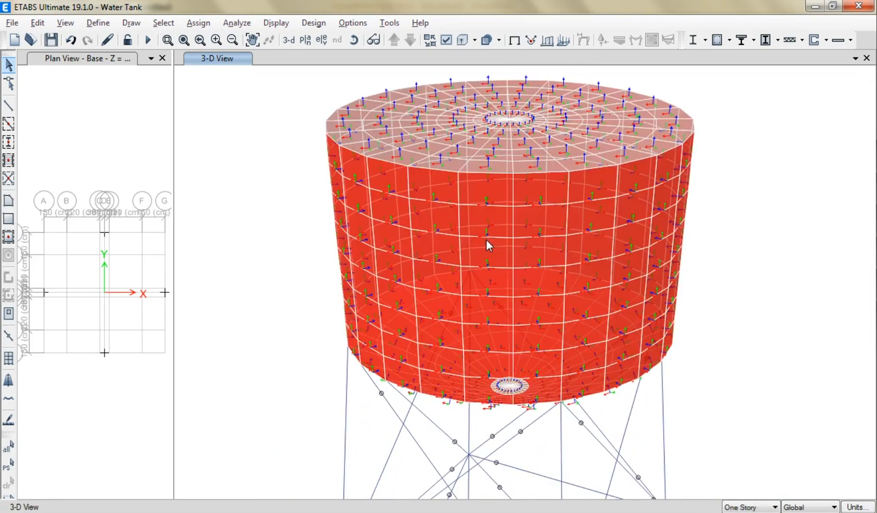
scroll(486, 240, "up", 1)
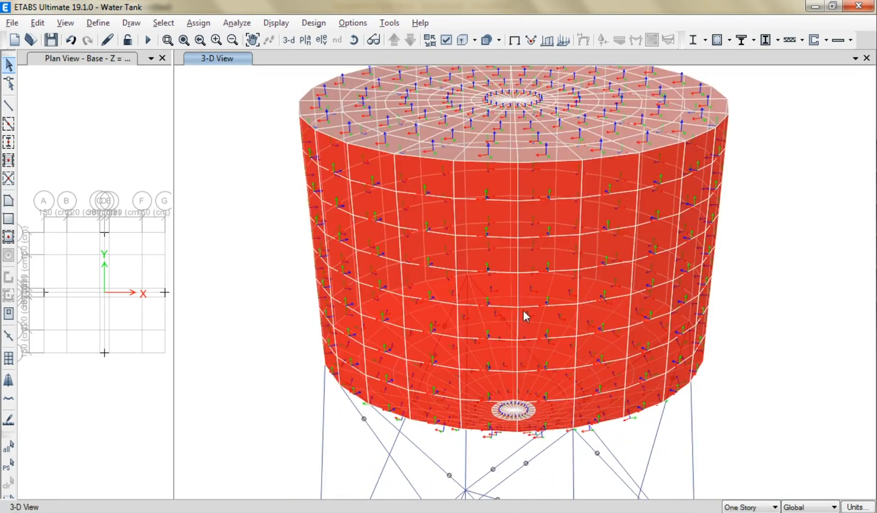
left_click(42, 22)
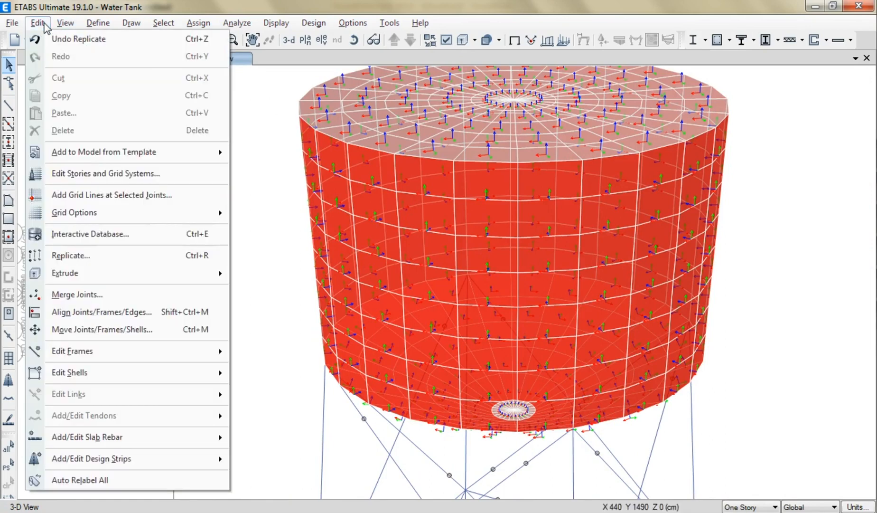
mouse_move(169, 380)
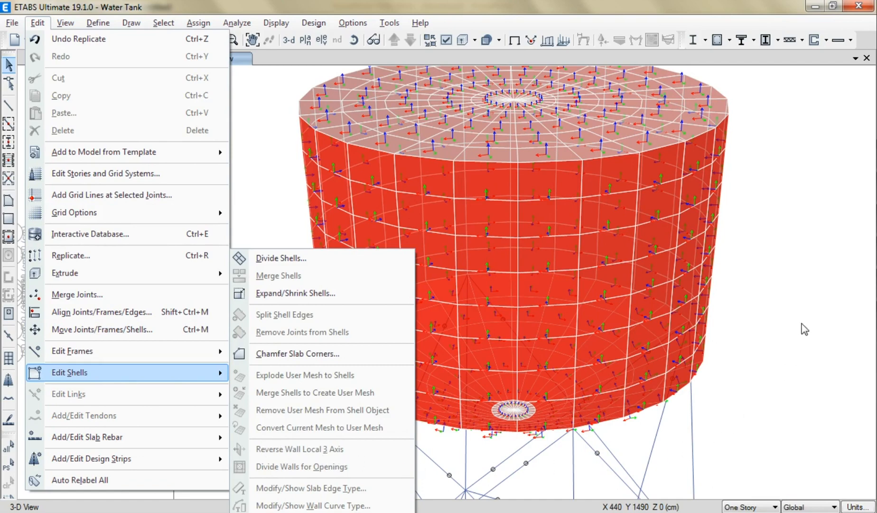
key("Escape")
key("Escape")
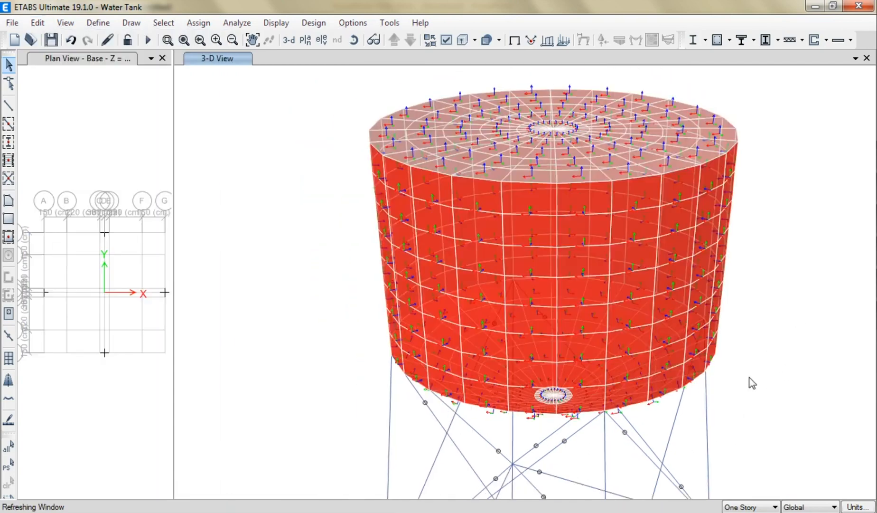
Select all shells of the tank, inspect their blue local 3 axes, and apply Reverse Wall Local 3 Axis.
middle_click_drag(752, 382, 624, 380, "shift")
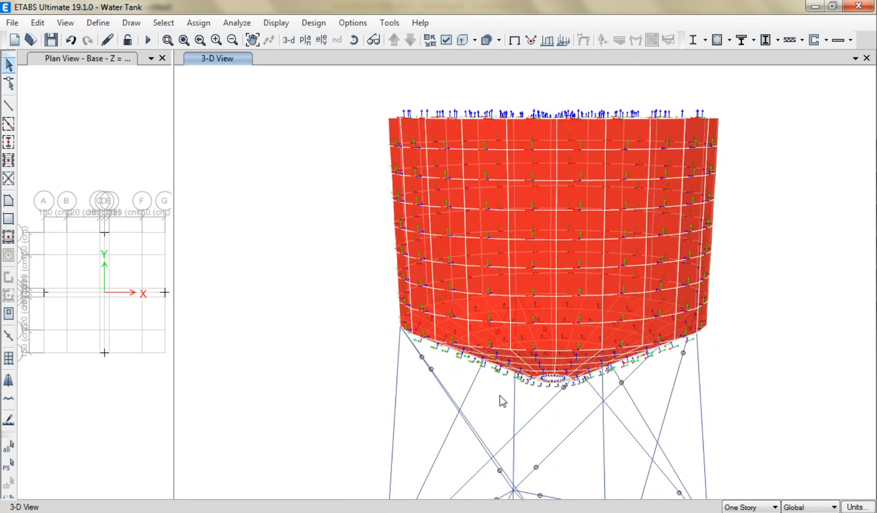
left_click_drag(332, 410, 745, 100)
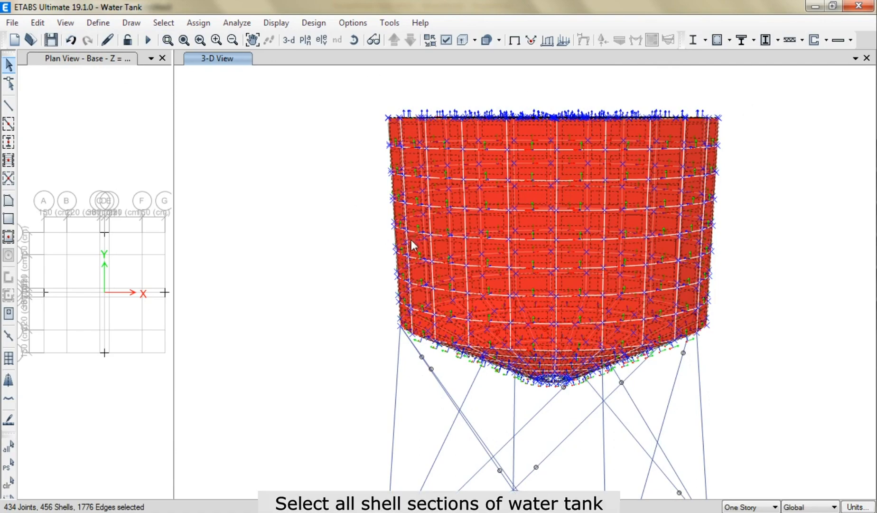
scroll(528, 318, "up", 1)
scroll(403, 151, "up", 3)
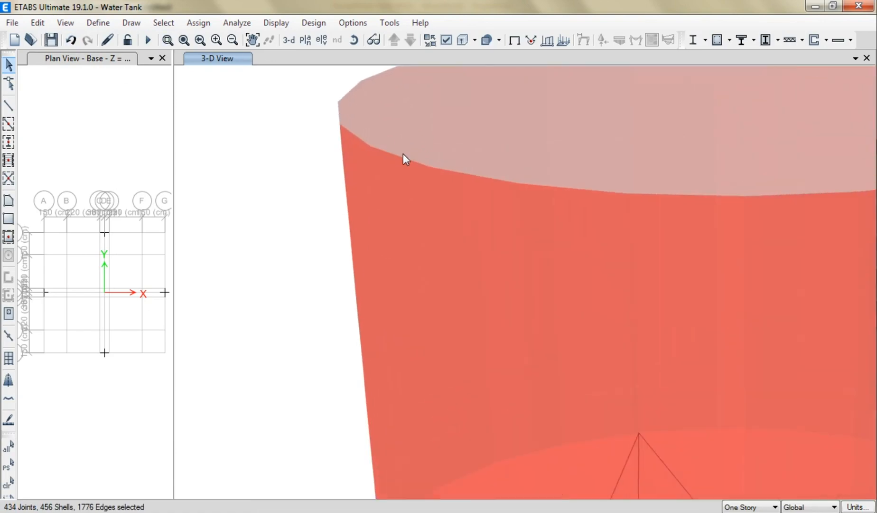
middle_click_drag(529, 284, 430, 302)
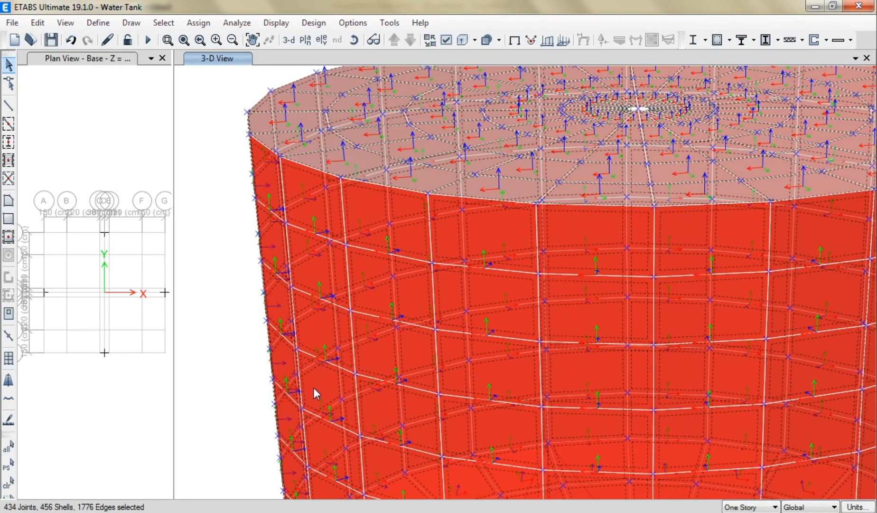
scroll(313, 387, "up", 1)
scroll(332, 372, "up", 1)
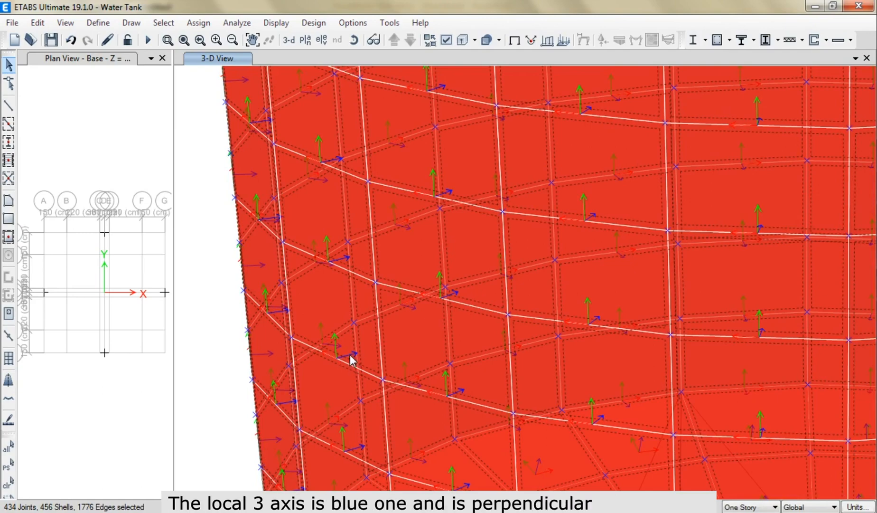
scroll(351, 360, "down", 2)
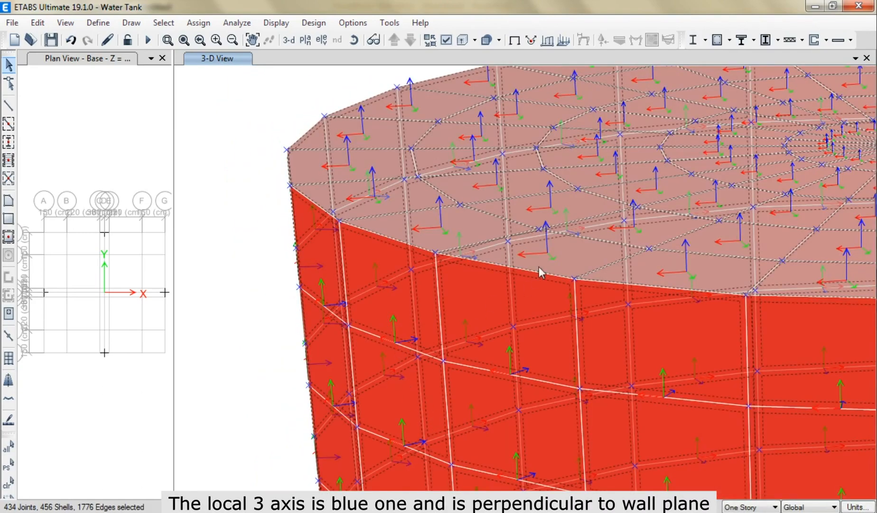
left_click(38, 22)
mouse_move(98, 371)
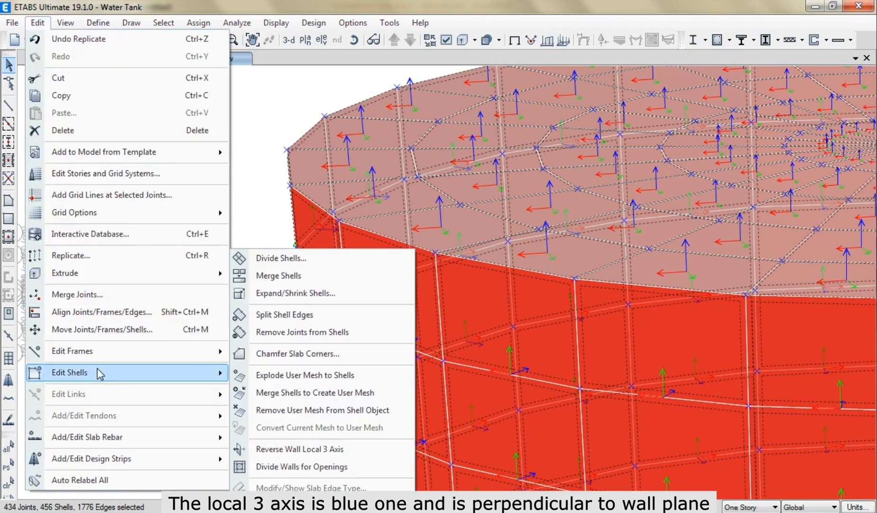
left_click(294, 448)
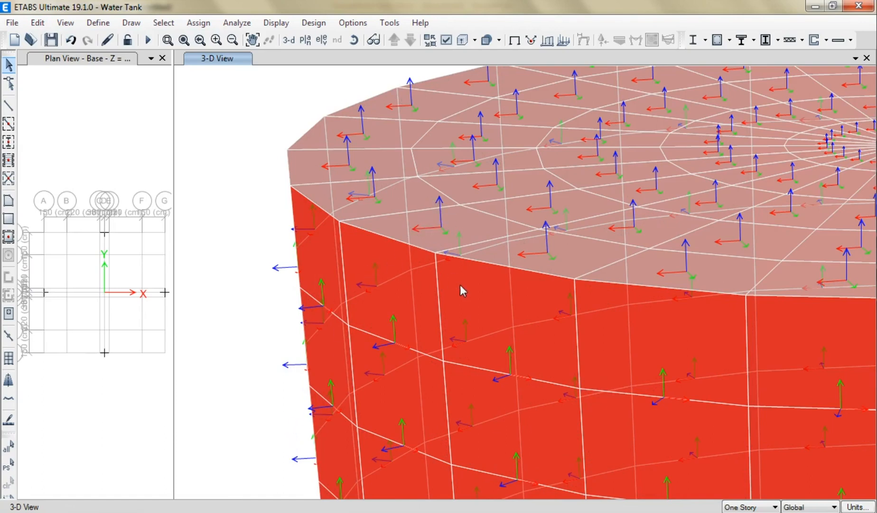
Select a horizontal roof shell near the rim and check whether Reverse Wall Local 3 Axis is available for it.
left_click(438, 235)
left_click(37, 22)
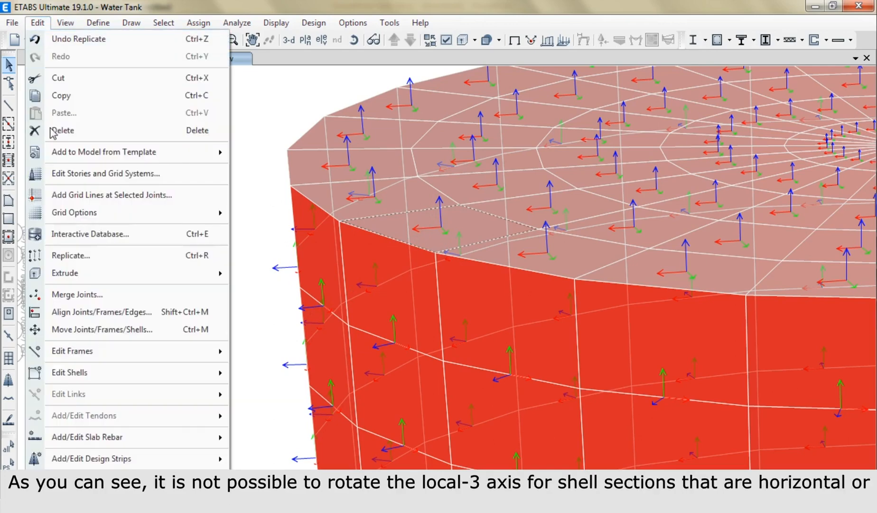
mouse_move(73, 374)
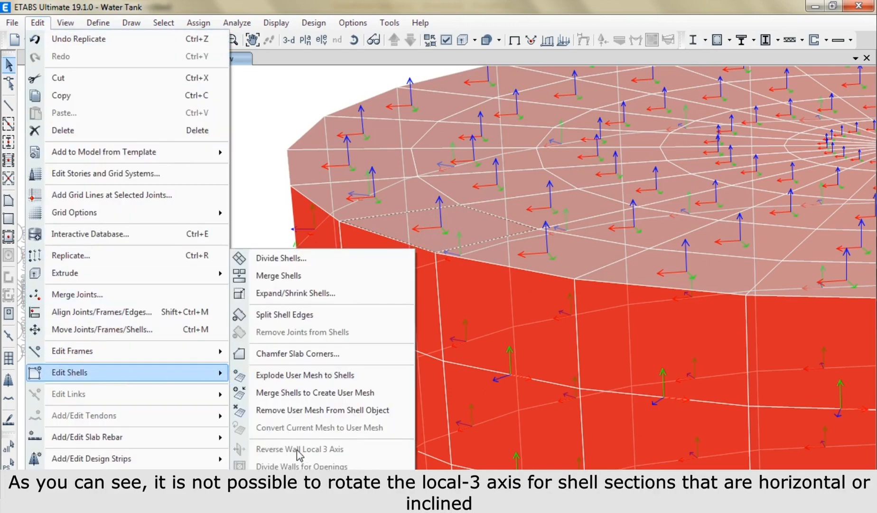
key("Escape")
key("Escape")
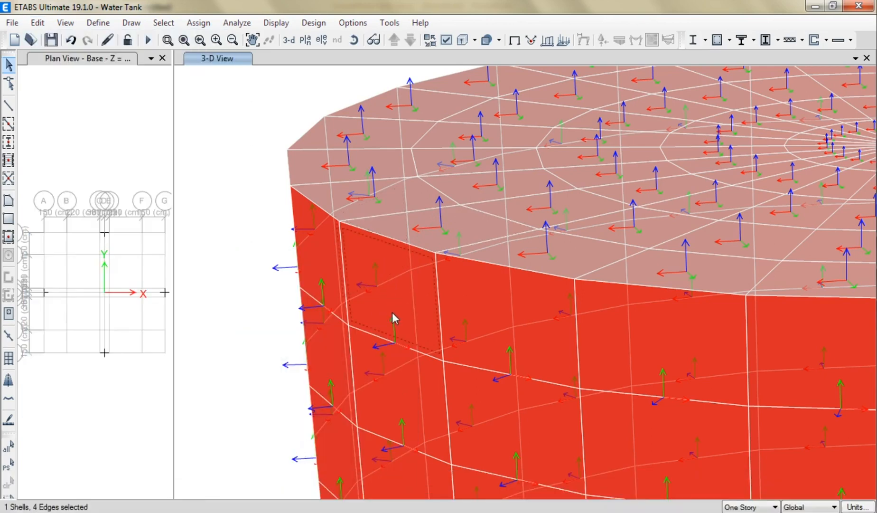
Apply Reverse Wall Local 3 Axis to a single wall shell just below the roof rim.
left_click(38, 22)
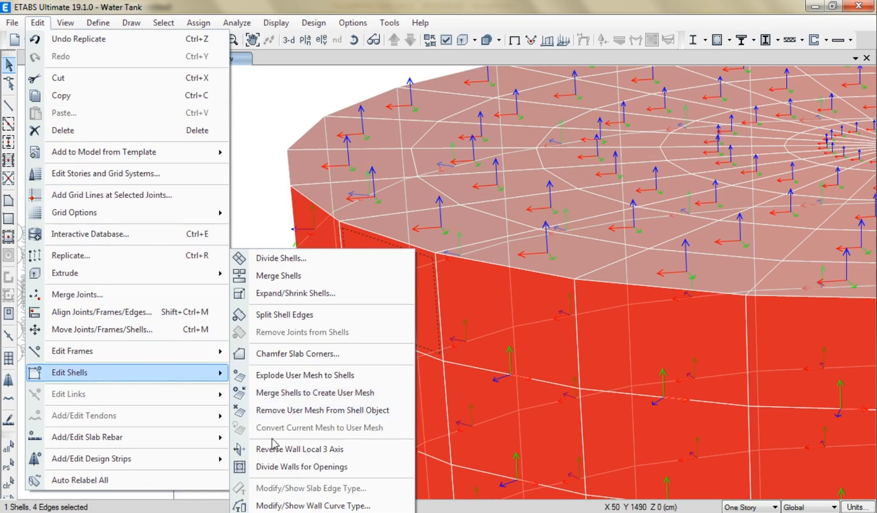
left_click(317, 449)
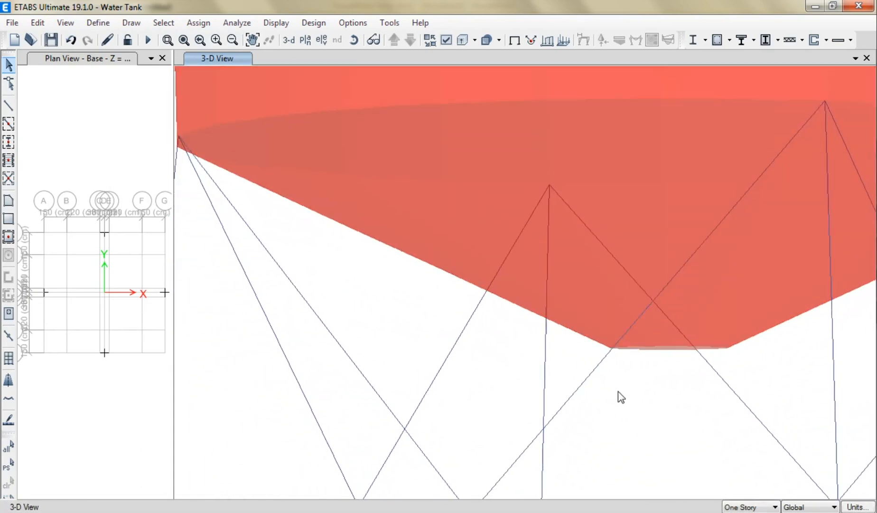
Select the shells of the circular bottom plate and check whether Reverse Wall Local 3 Axis is available for them.
middle_click_drag(618, 392, 626, 417, "shift")
left_click_drag(604, 398, 682, 371)
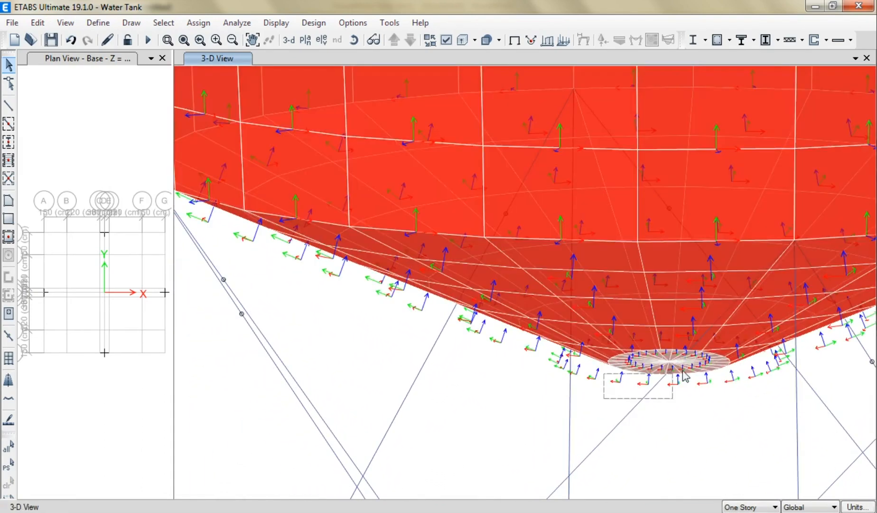
left_click_drag(748, 341, 748, 339)
scroll(682, 367, "up", 3)
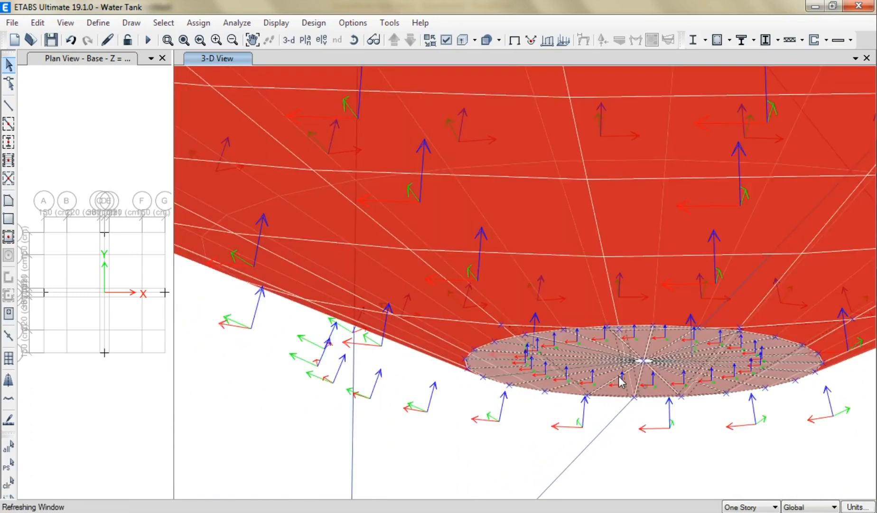
scroll(627, 376, "up", 2)
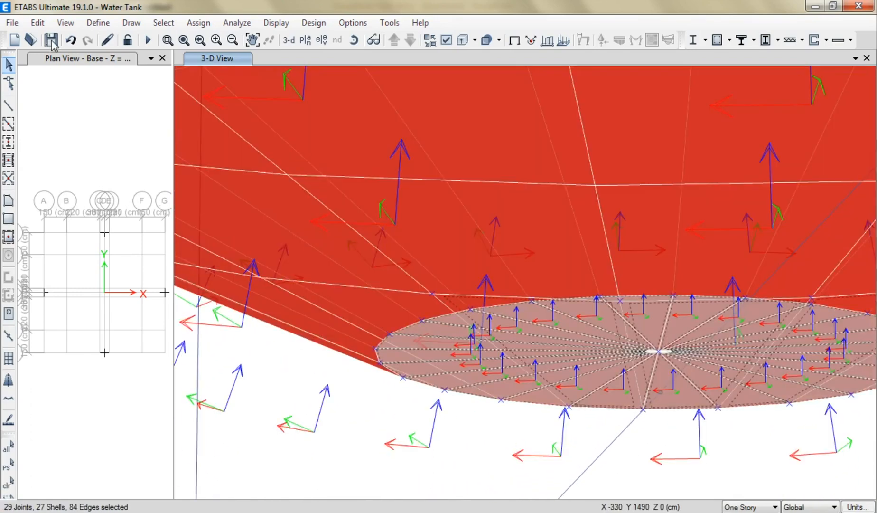
left_click(38, 22)
mouse_move(223, 375)
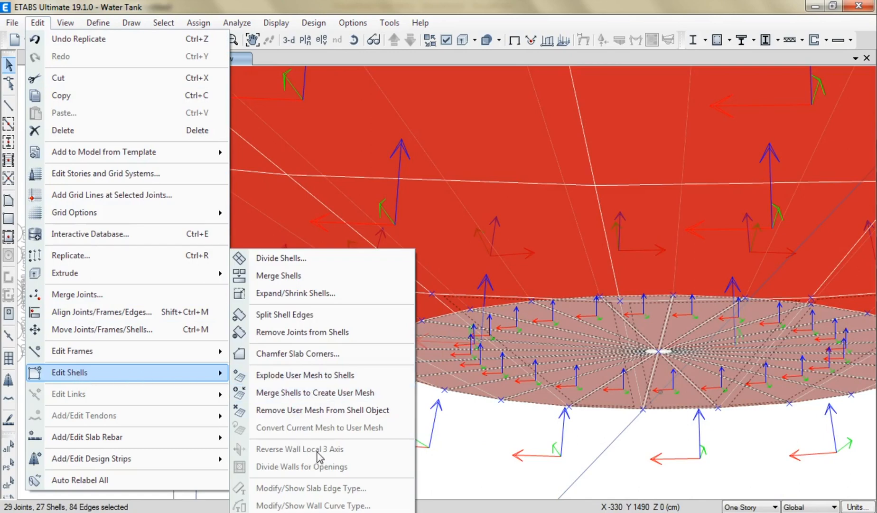
key("Escape")
key("Escape")
key("Escape")
Look over the whole tank, switch to the tank shell model in SAP2000, and widen its 3-D view.
scroll(433, 386, "down", 6)
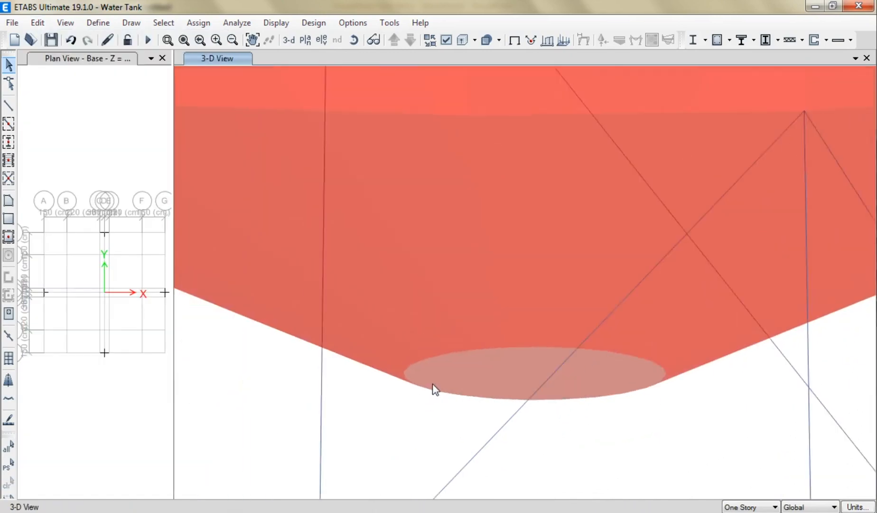
scroll(440, 321, "down", 5)
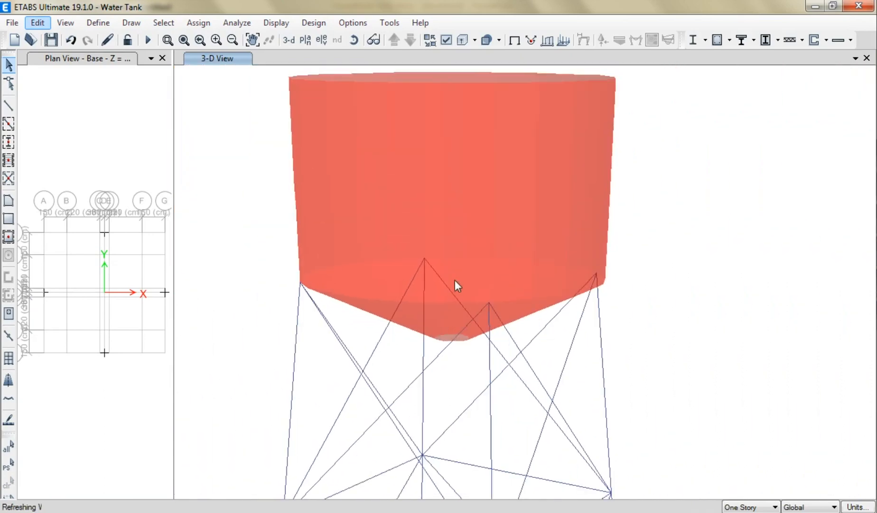
middle_click_drag(456, 286, 460, 308)
scroll(463, 299, "down", 4)
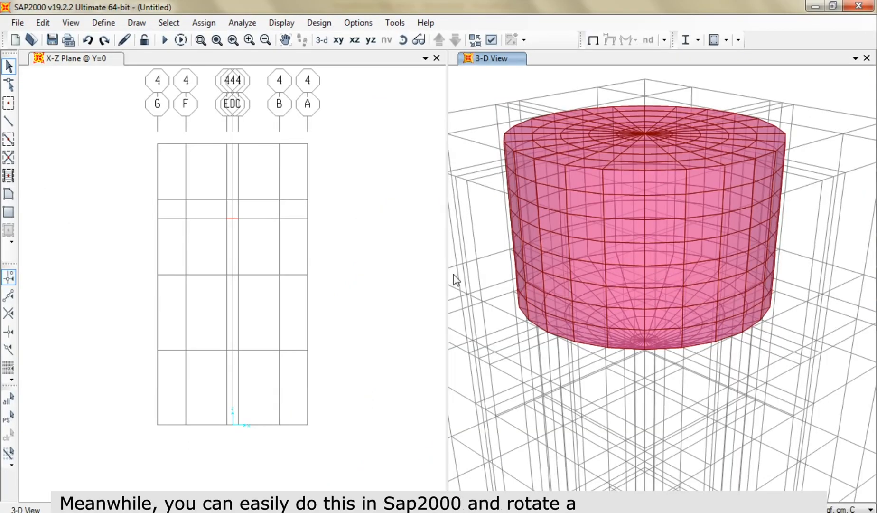
left_click_drag(449, 270, 227, 268)
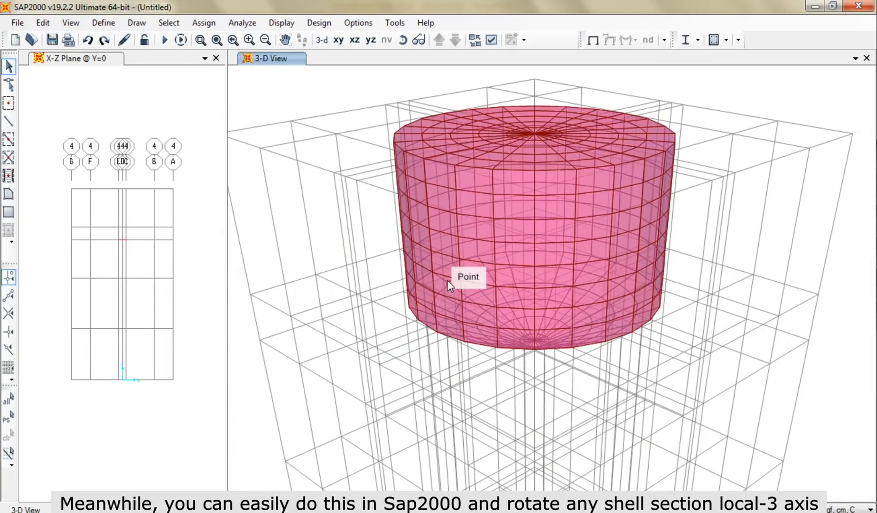
Display the local axes of the area objects on the tank shells in the 3-D view.
middle_click_drag(446, 280, 430, 319)
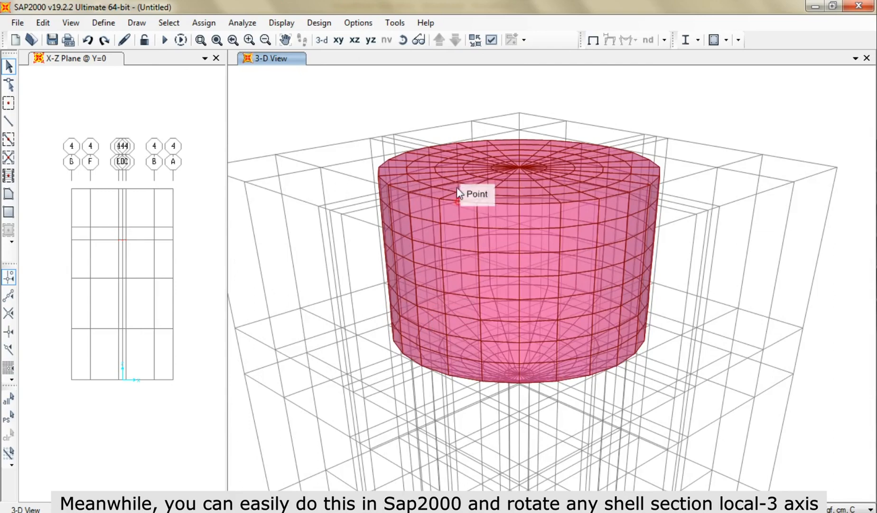
left_click(490, 41)
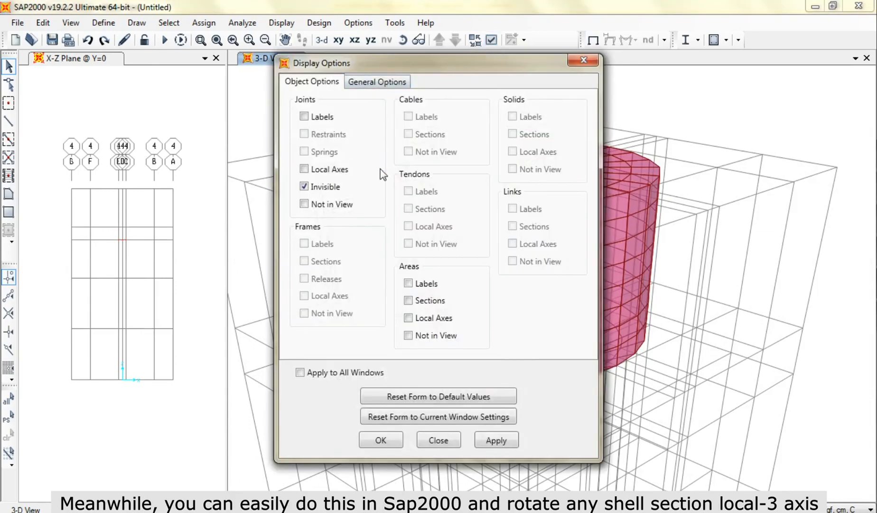
left_click(486, 441)
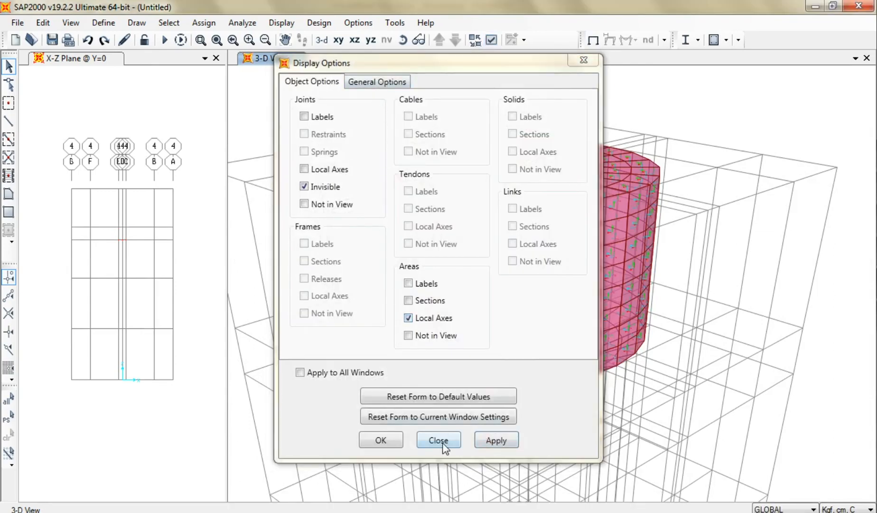
left_click(439, 440)
Reverse the local 3 axis of all tank shells, keeping assigns in the same global orientation.
scroll(518, 173, "up", 8)
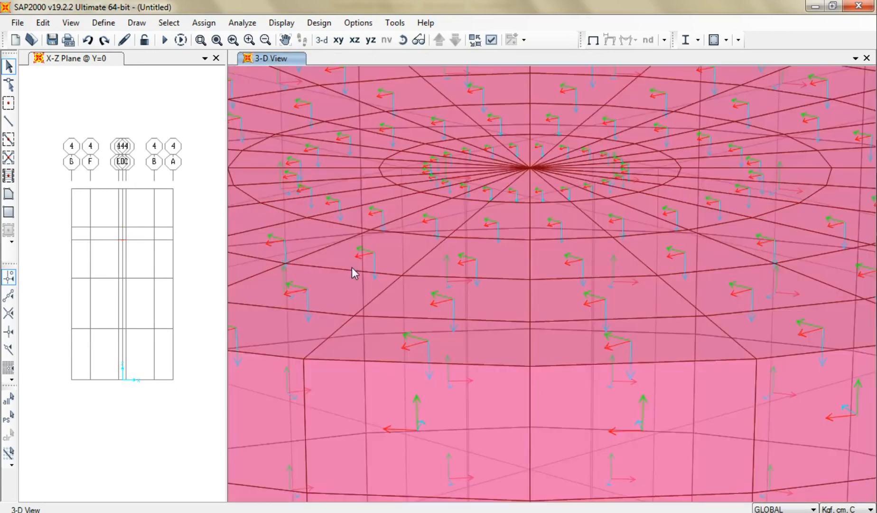
middle_click_drag(353, 270, 739, 265)
middle_click_drag(417, 284, 683, 242)
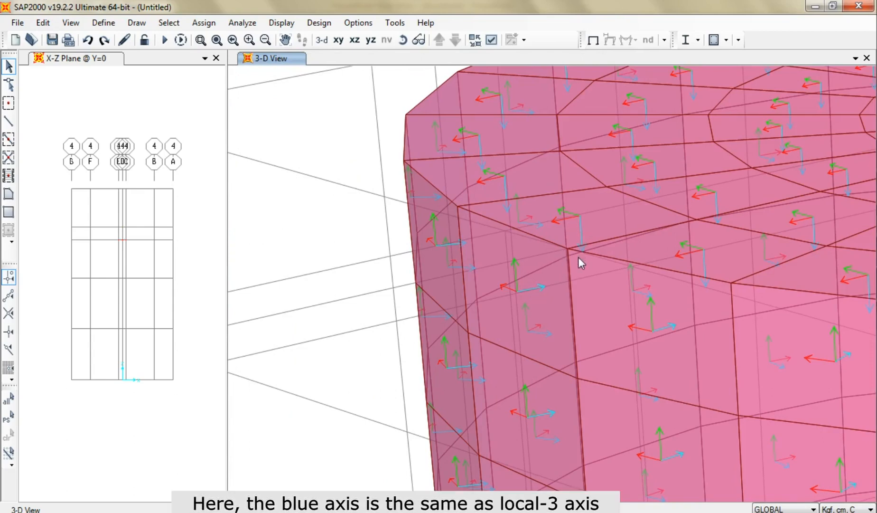
scroll(579, 257, "down", 6)
middle_click_drag(671, 464, 674, 378, "shift")
scroll(597, 382, "up", 5)
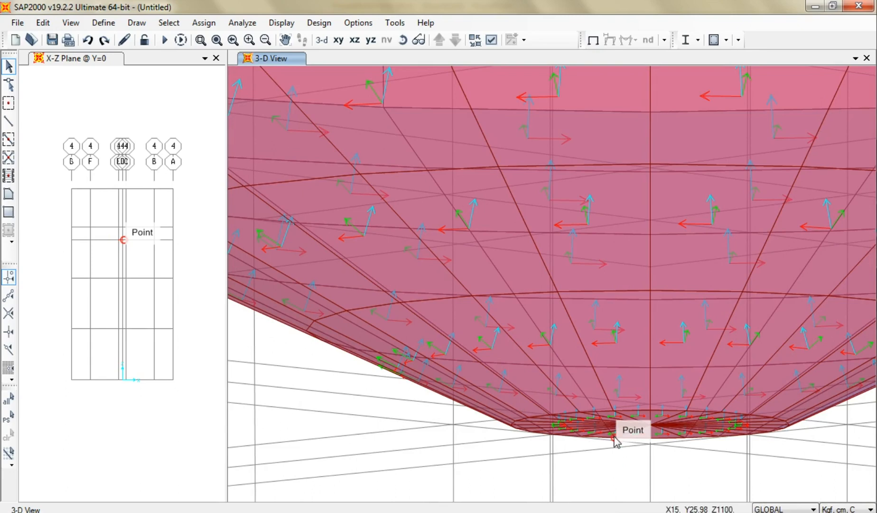
key("ctrl+a")
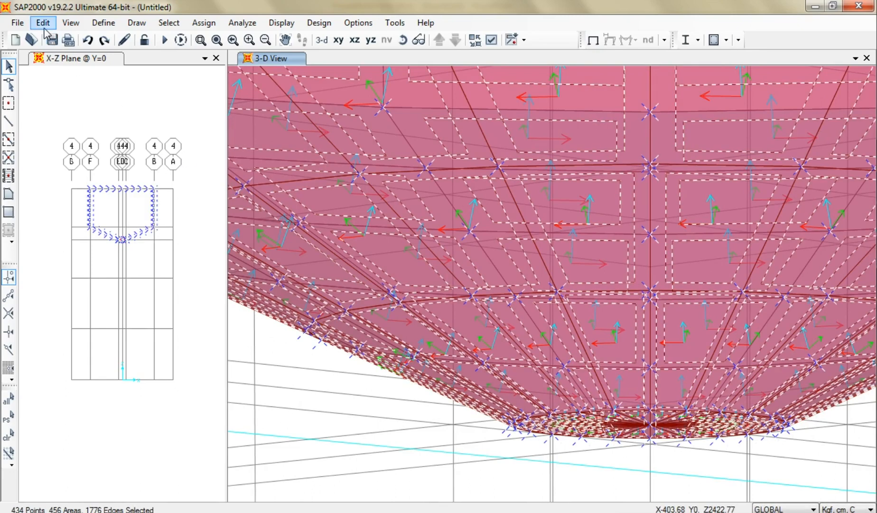
left_click(198, 26)
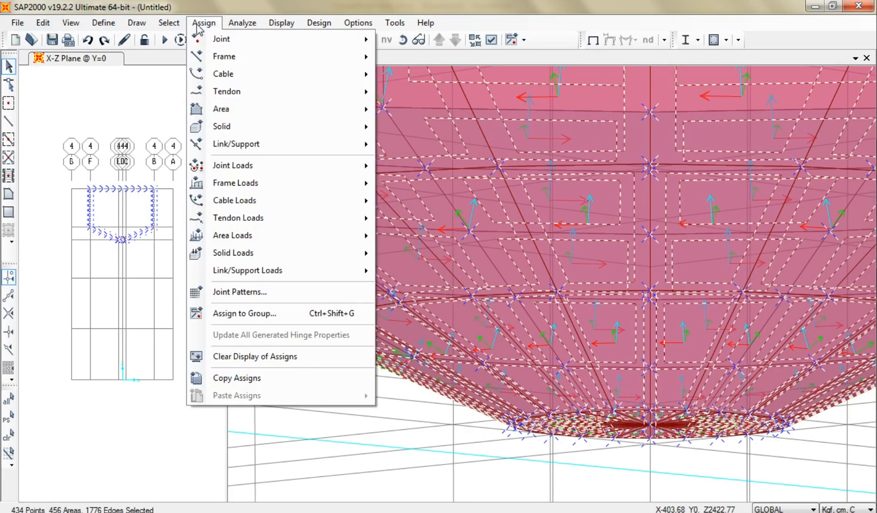
mouse_move(221, 110)
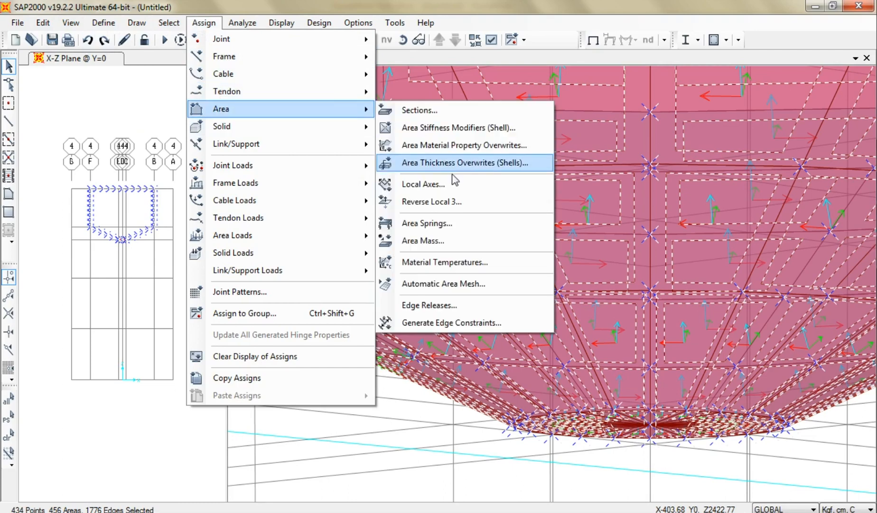
left_click(429, 202)
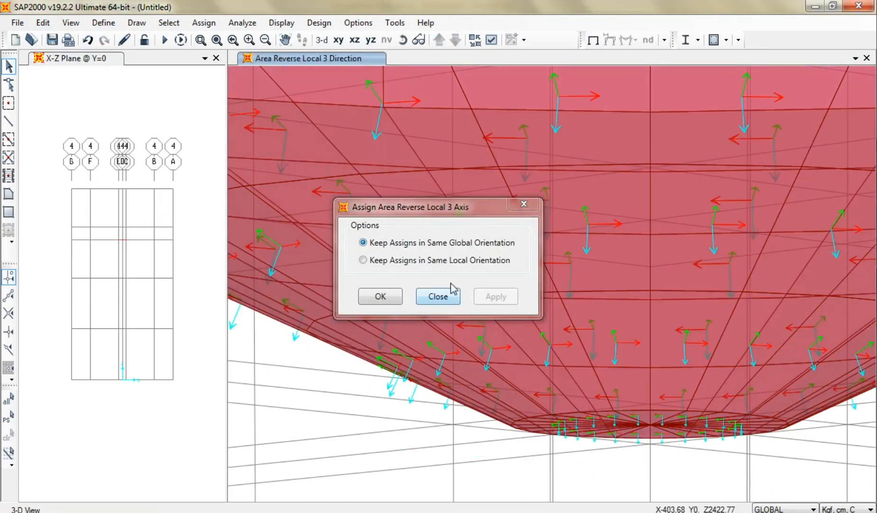
Reverse the local 3 axis of a single shell in the circular bottom plate and reverse it back.
left_click_drag(429, 208, 155, 372)
scroll(600, 436, "up", 1)
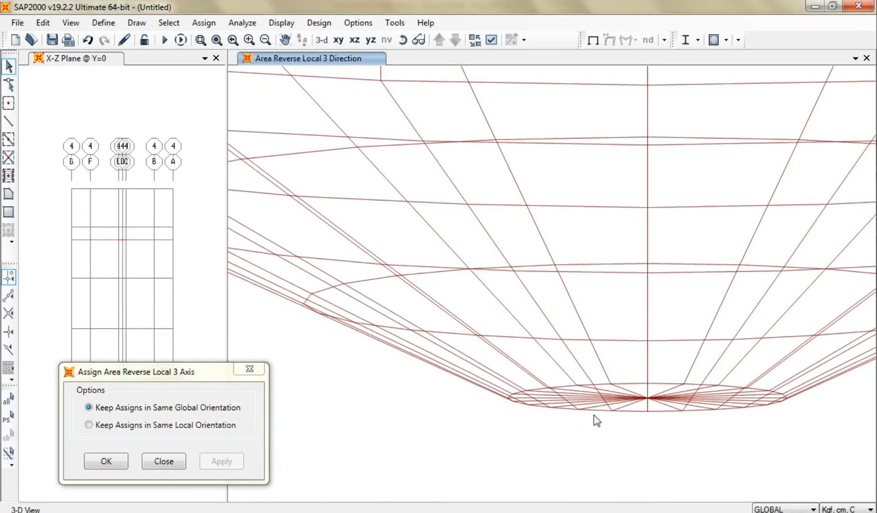
scroll(626, 424, "up", 1)
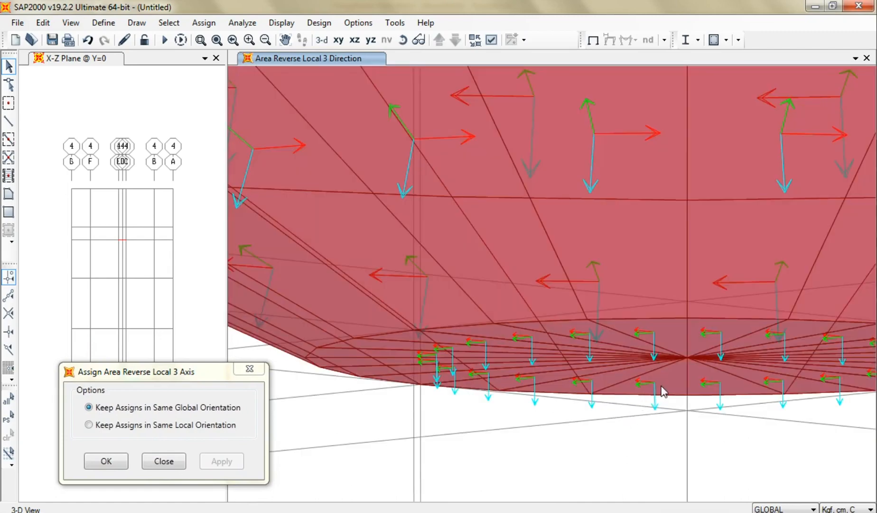
left_click(664, 392)
left_click(222, 461)
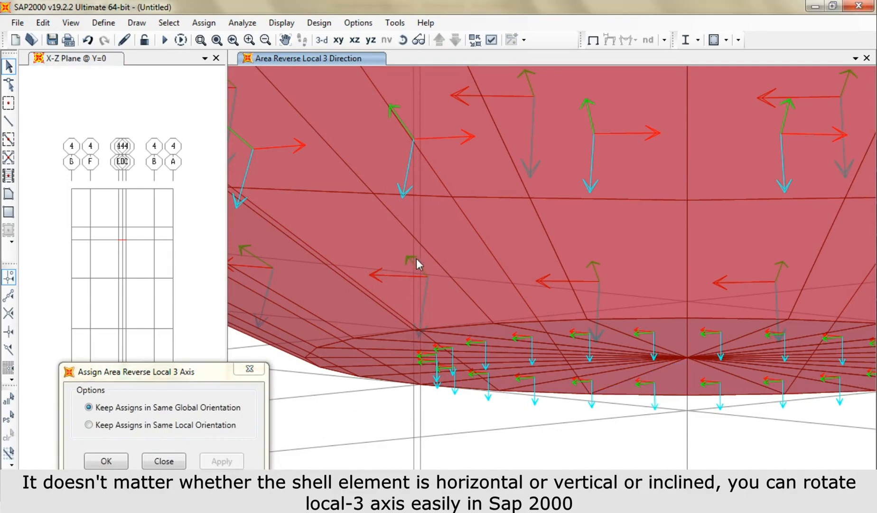
Reverse the local 3 axis of one inclined shell in the conical bottom and reverse it back.
middle_click_drag(464, 264, 601, 350)
left_click(457, 299)
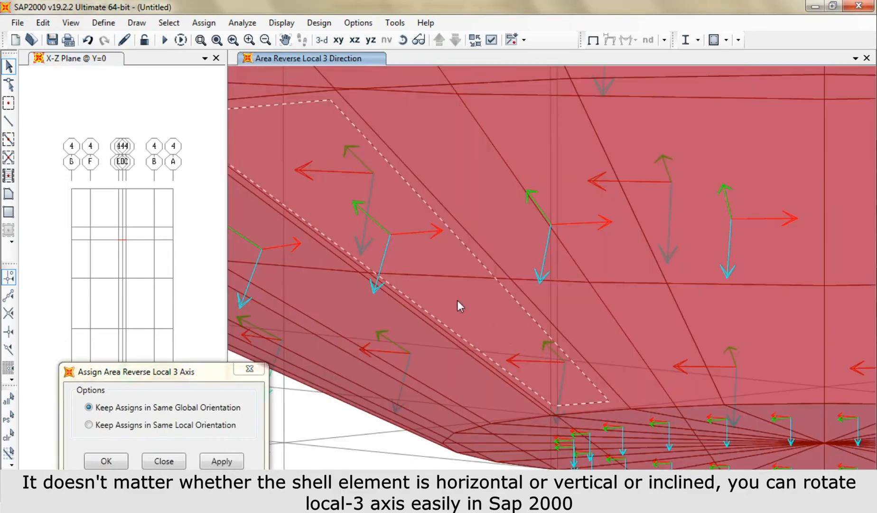
middle_click_drag(457, 302, 559, 340)
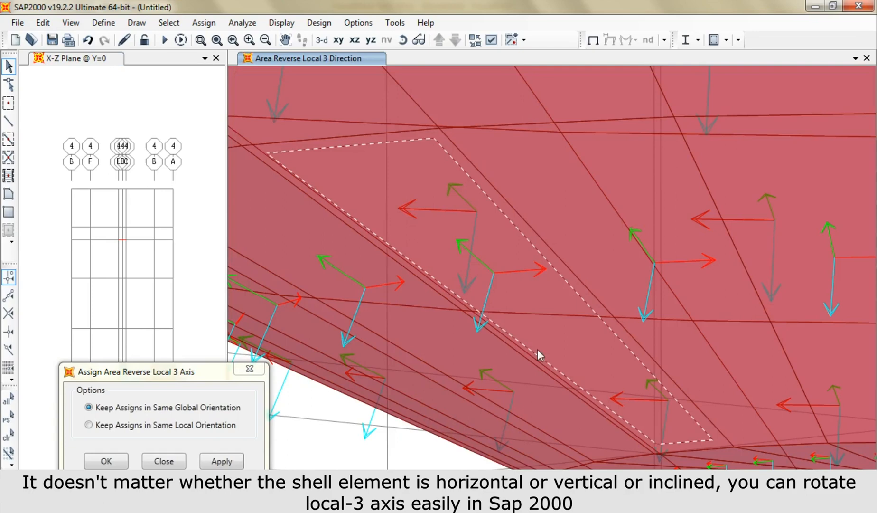
left_click(211, 461)
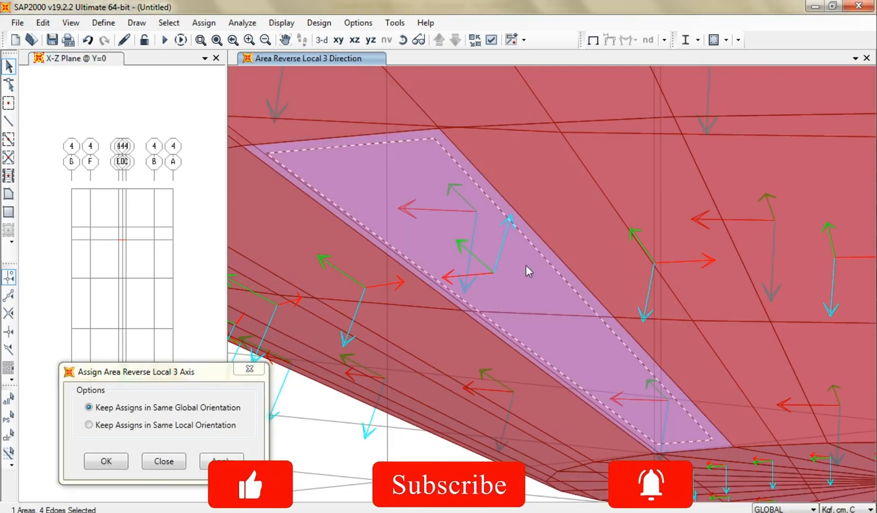
left_click(219, 461)
Reverse the local 3 axis of one vertical wall shell at the tank's side edge and reverse it back.
middle_click_drag(336, 251, 464, 428)
scroll(487, 369, "down", 5)
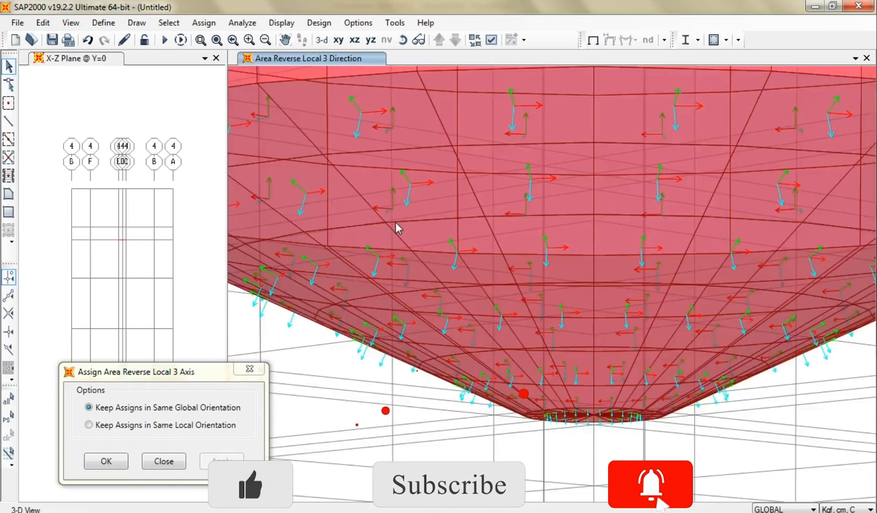
middle_click_drag(396, 225, 717, 457)
left_click(365, 243)
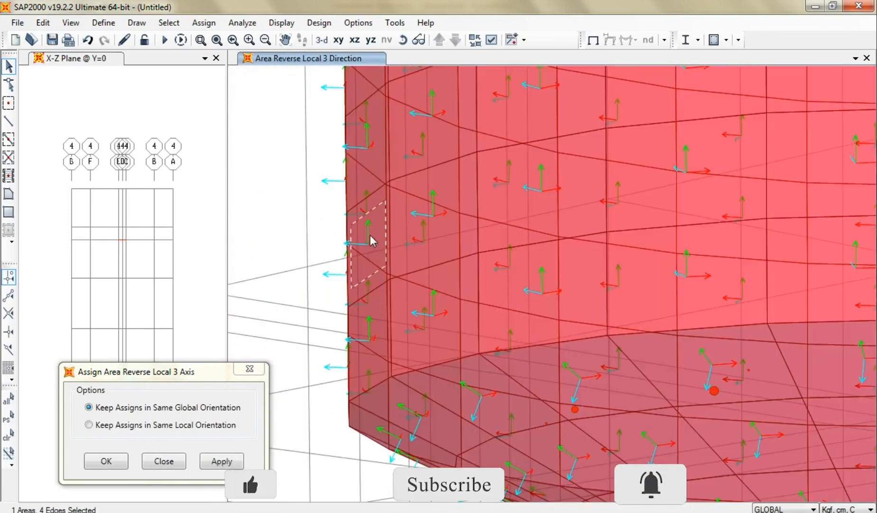
left_click(232, 471)
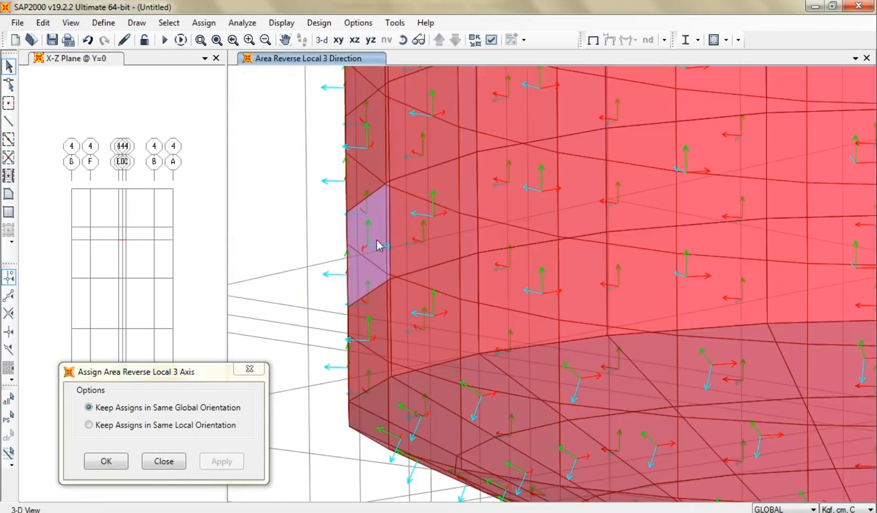
left_click(378, 245)
left_click(222, 461)
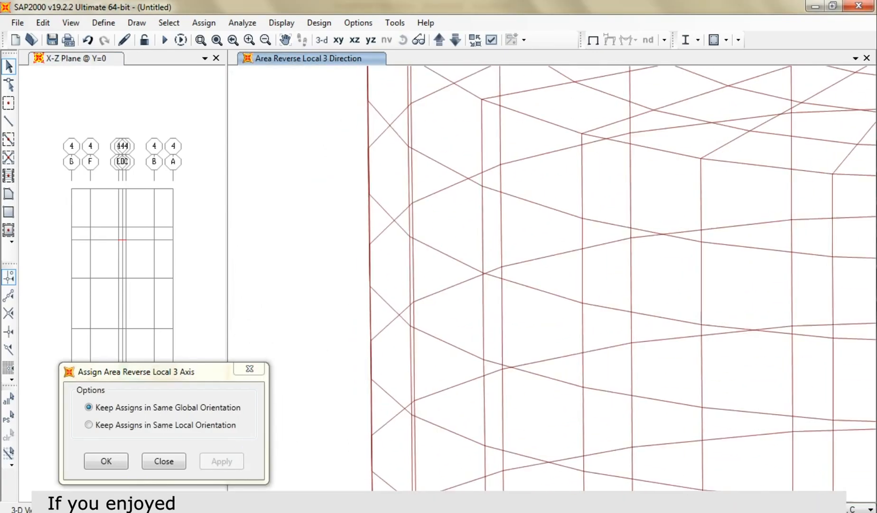
Reverse the local 3 axis of one horizontal roof shell near the rim and reverse it back.
middle_click_drag(474, 93, 442, 444)
middle_click_drag(511, 285, 553, 370, "shift")
scroll(513, 304, "down", 5)
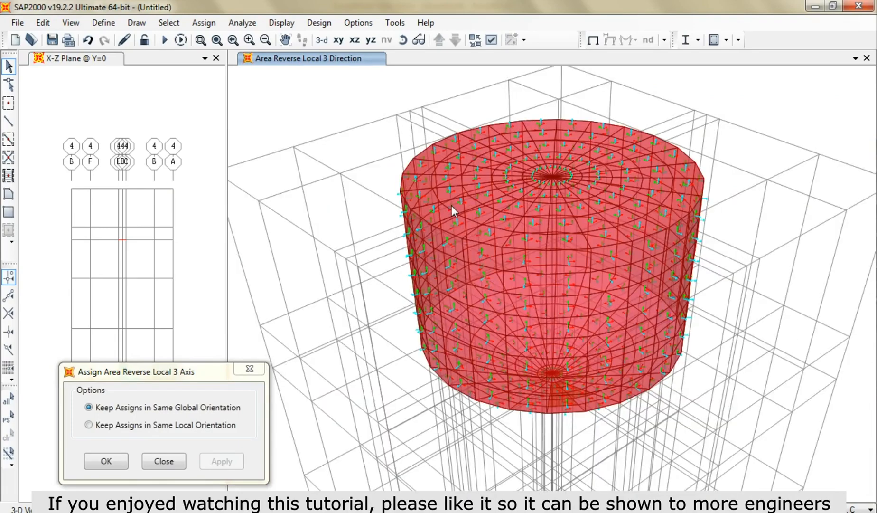
scroll(451, 205, "up", 6)
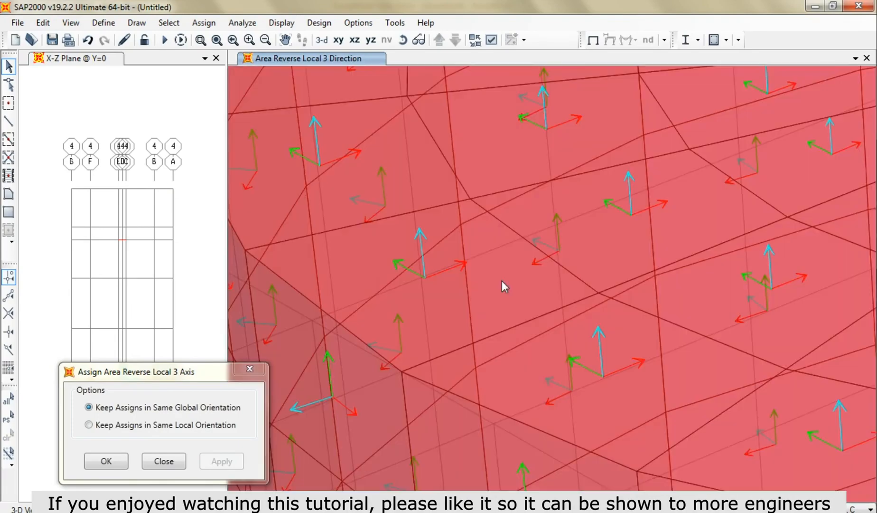
left_click(434, 304)
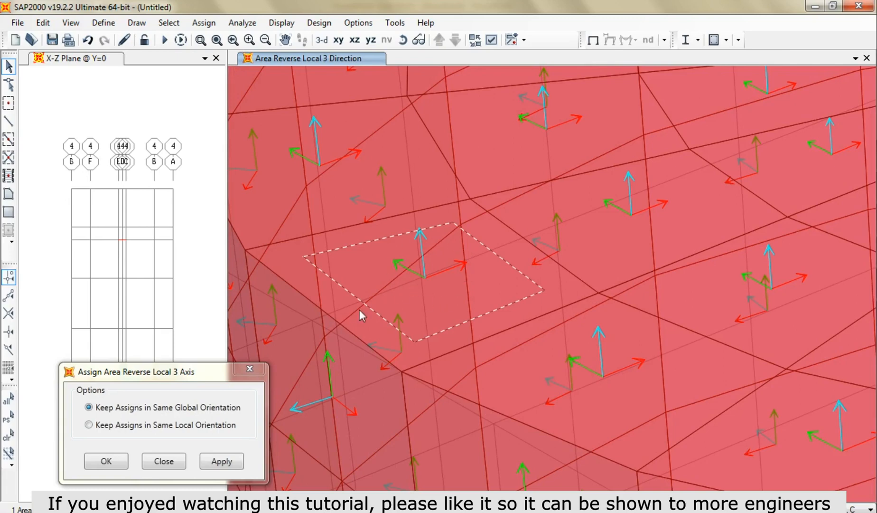
left_click(222, 460)
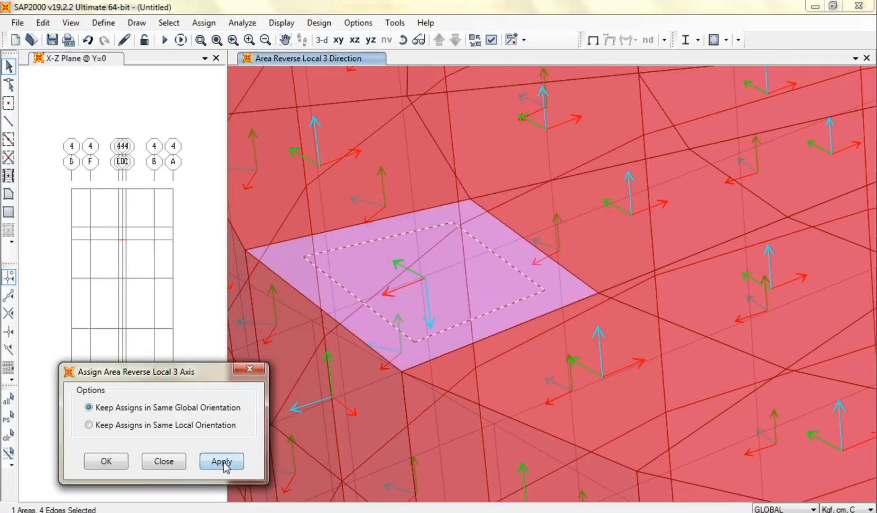
left_click(228, 463)
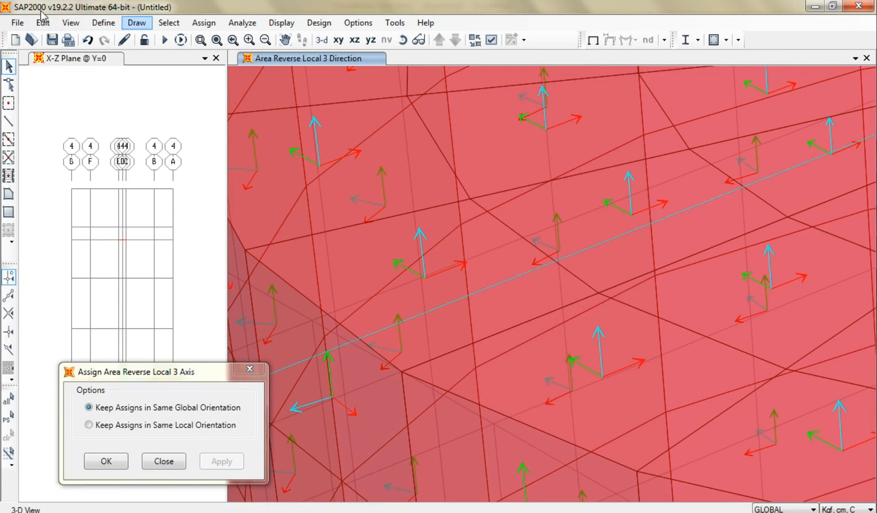
Switch to the water tank model in ETABS, select a roof shell near the rim, and check Reverse Wall Local 3 Axis availability again.
scroll(841, 237, "down", 2)
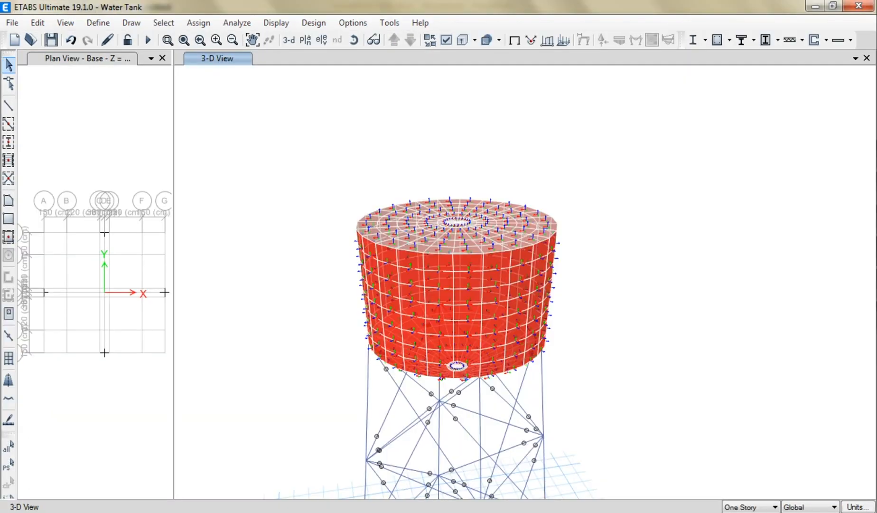
scroll(431, 242, "up", 5)
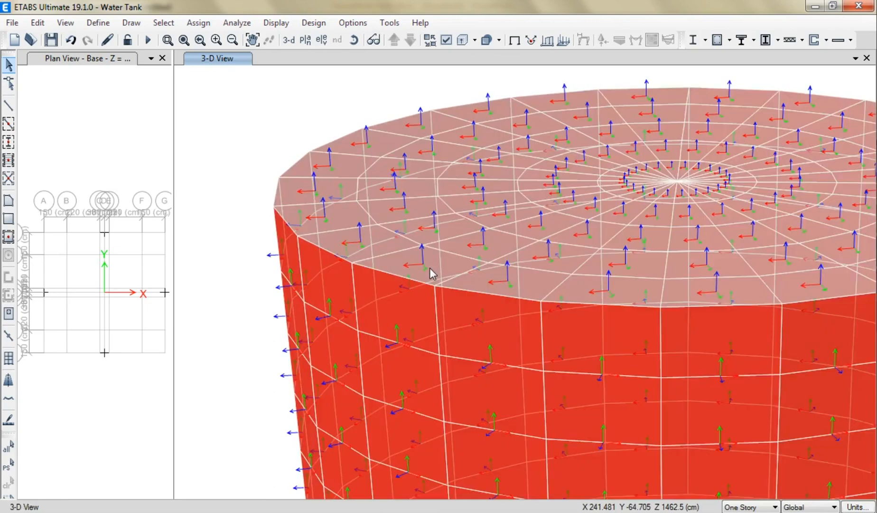
left_click(38, 23)
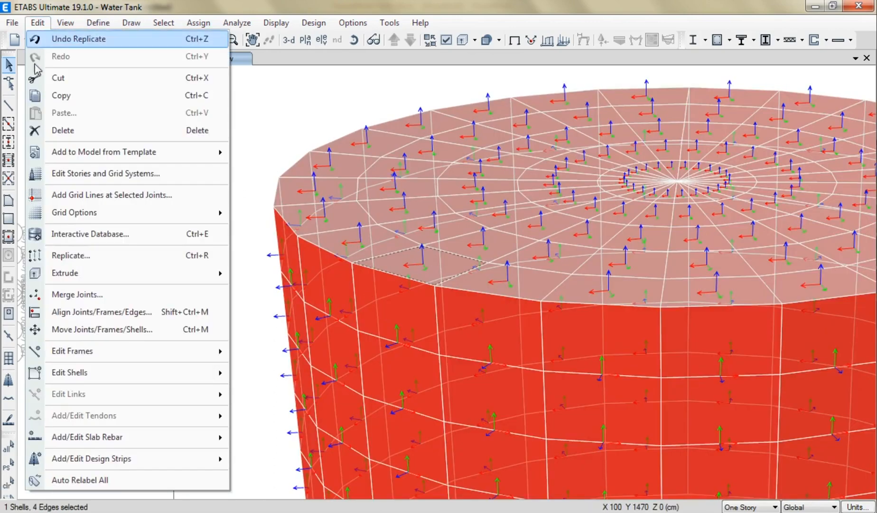
mouse_move(101, 380)
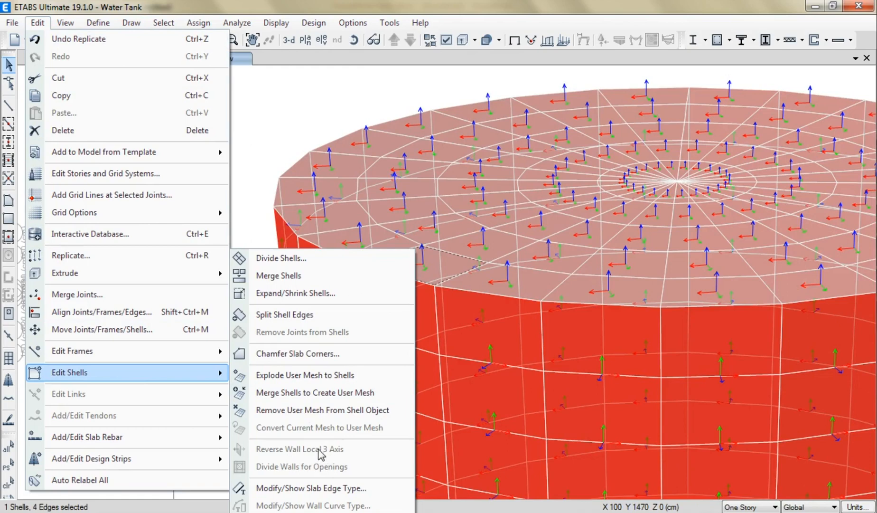
key("Escape")
key("Escape")
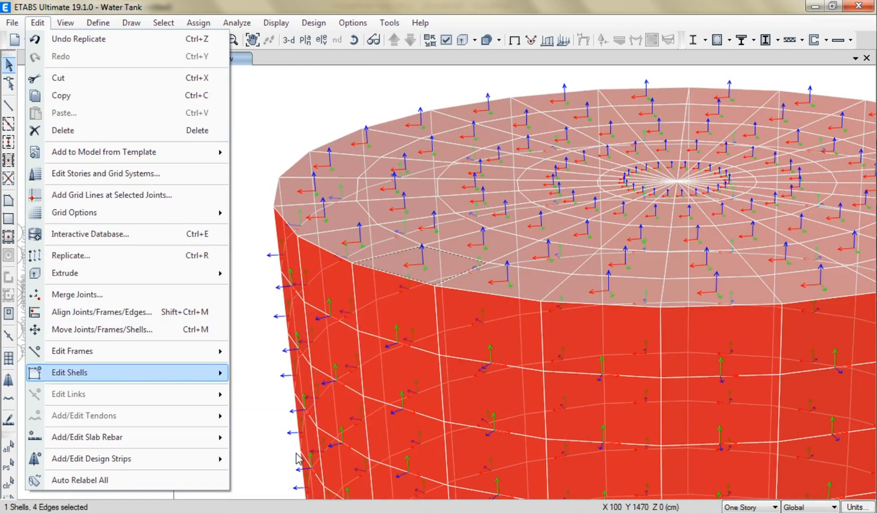
Turn off the display of shell local axes in the ETABS 3-D view.
scroll(414, 275, "up", 3)
scroll(411, 277, "down", 4)
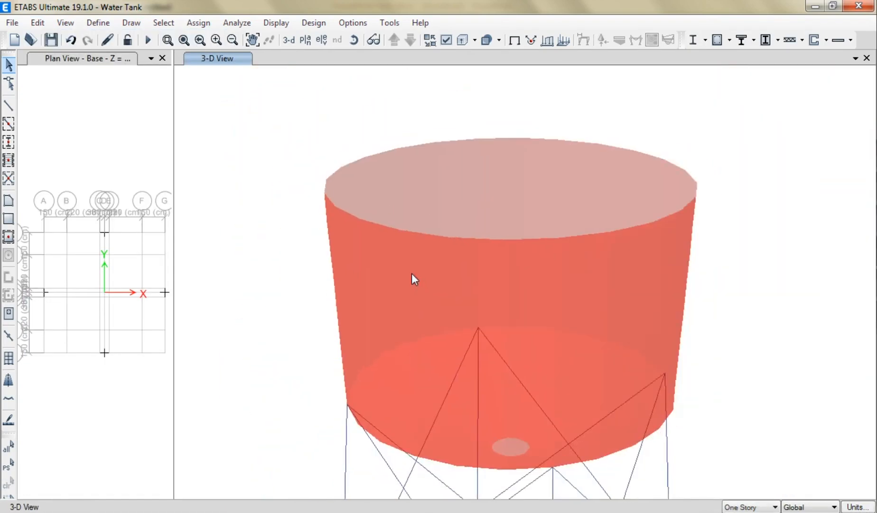
scroll(460, 274, "down", 4)
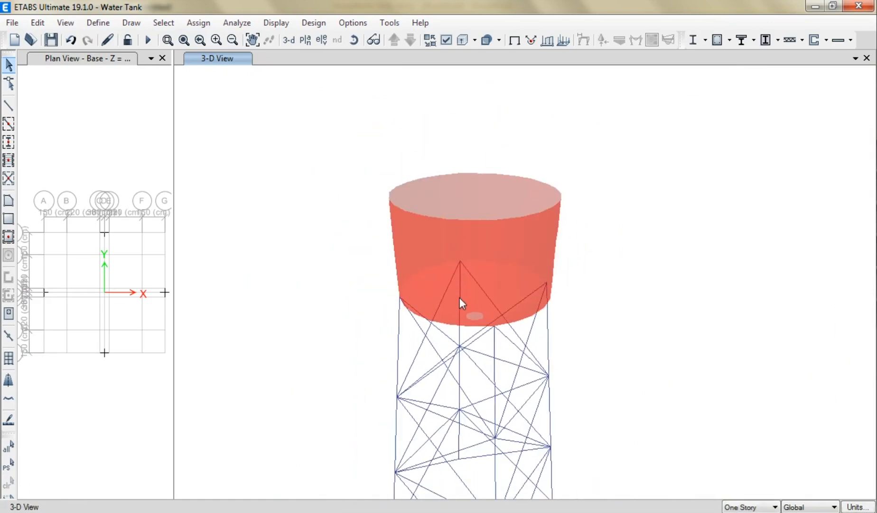
scroll(461, 269, "down", 1)
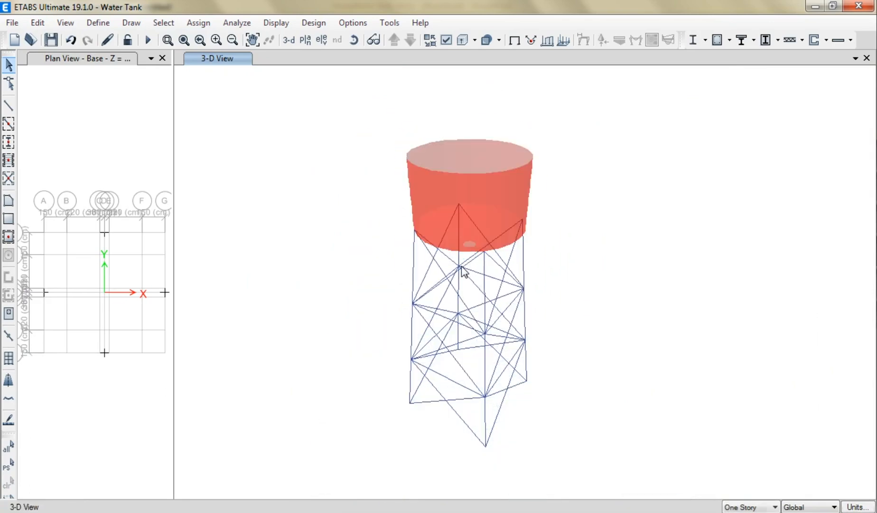
left_click(459, 41)
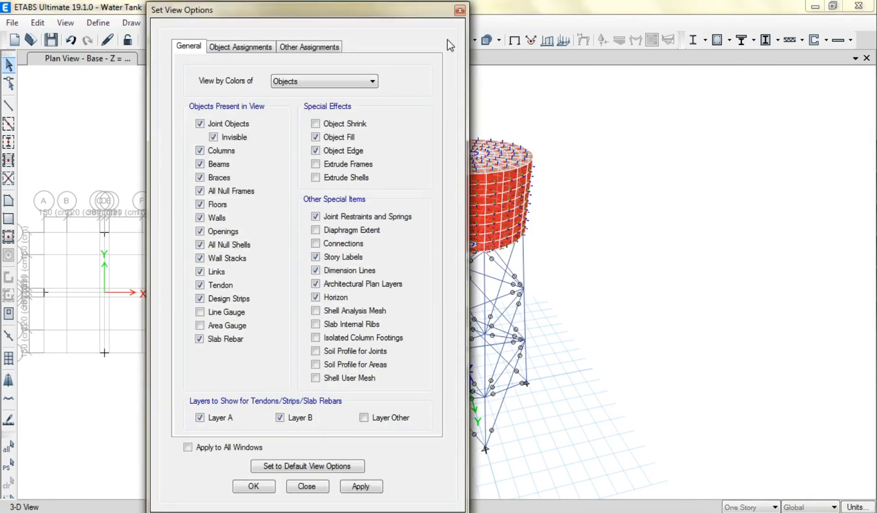
left_click(245, 47)
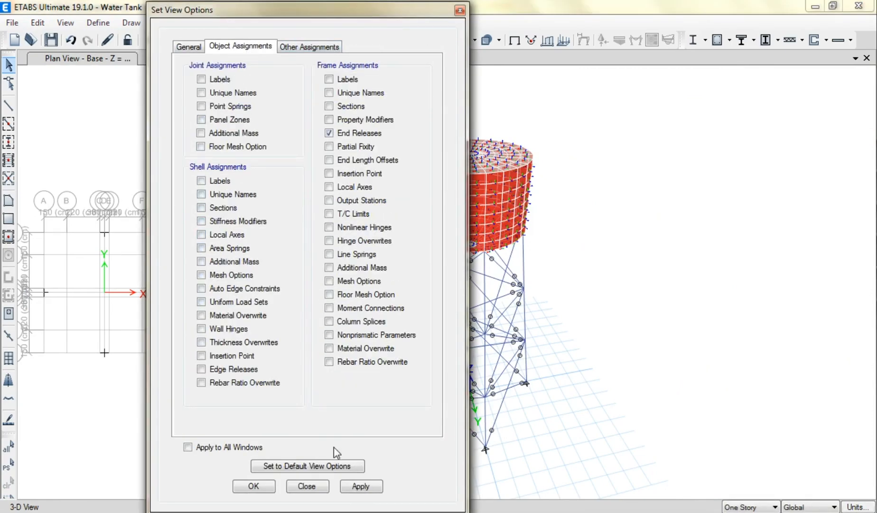
left_click(371, 489)
left_click(305, 485)
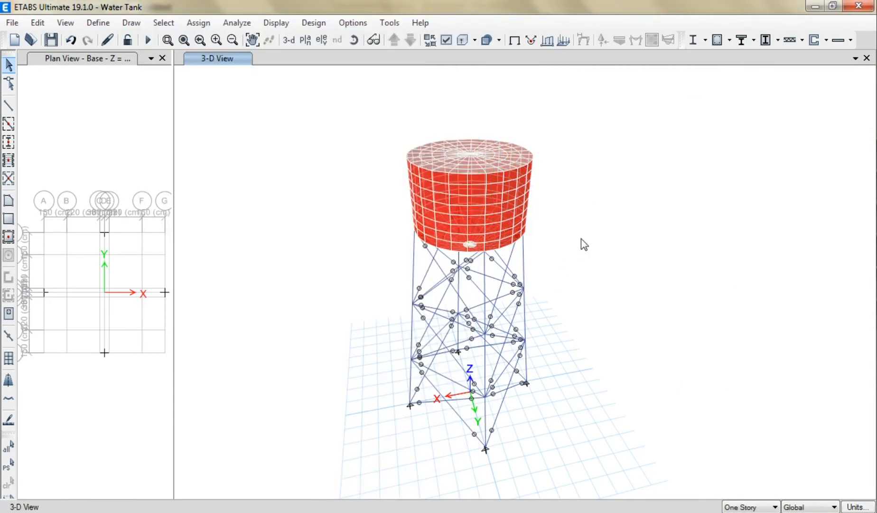
Show the tank and its braced tower in extruded view and look over the whole structure.
left_click(461, 41)
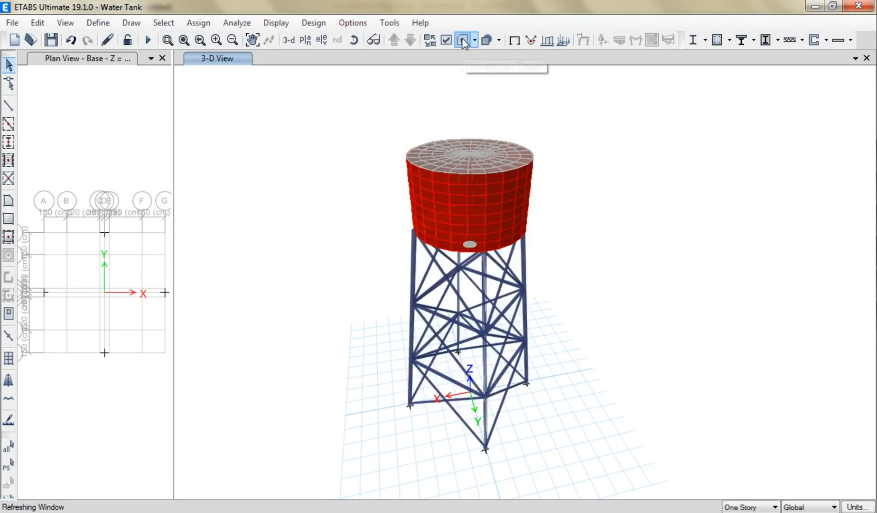
left_click(460, 42)
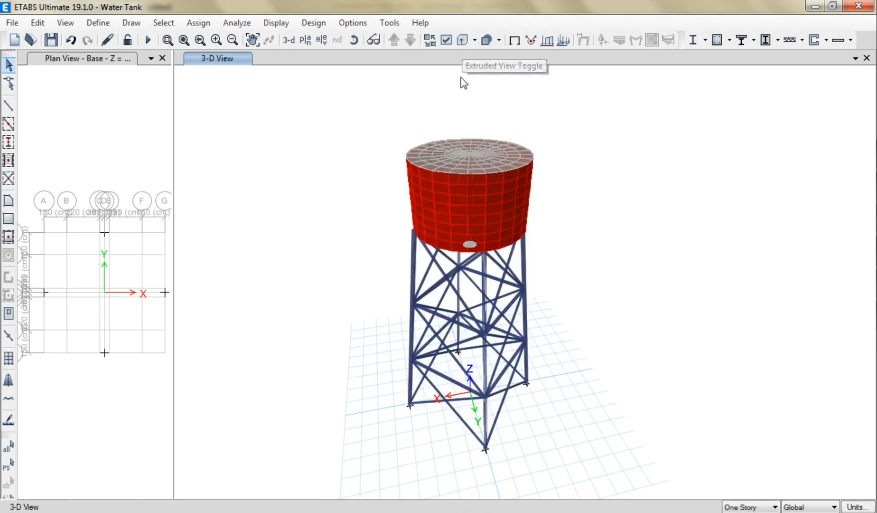
middle_click_drag(474, 346, 774, 208)
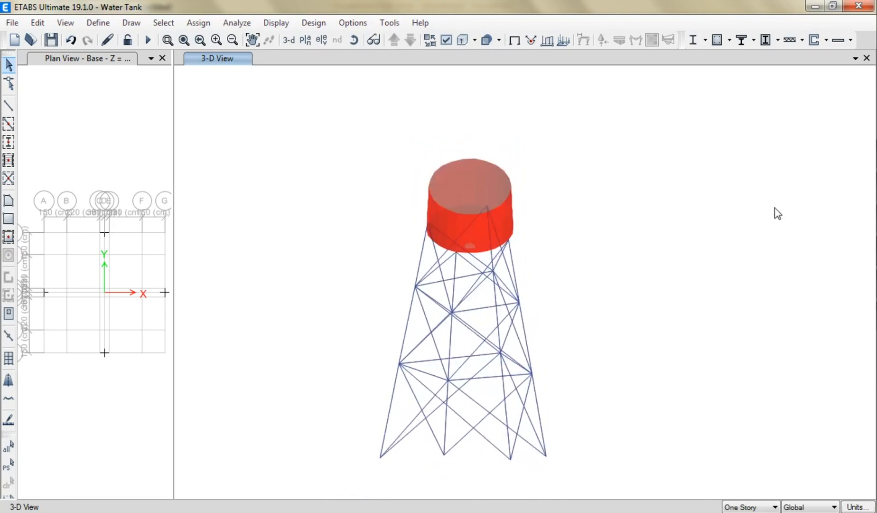